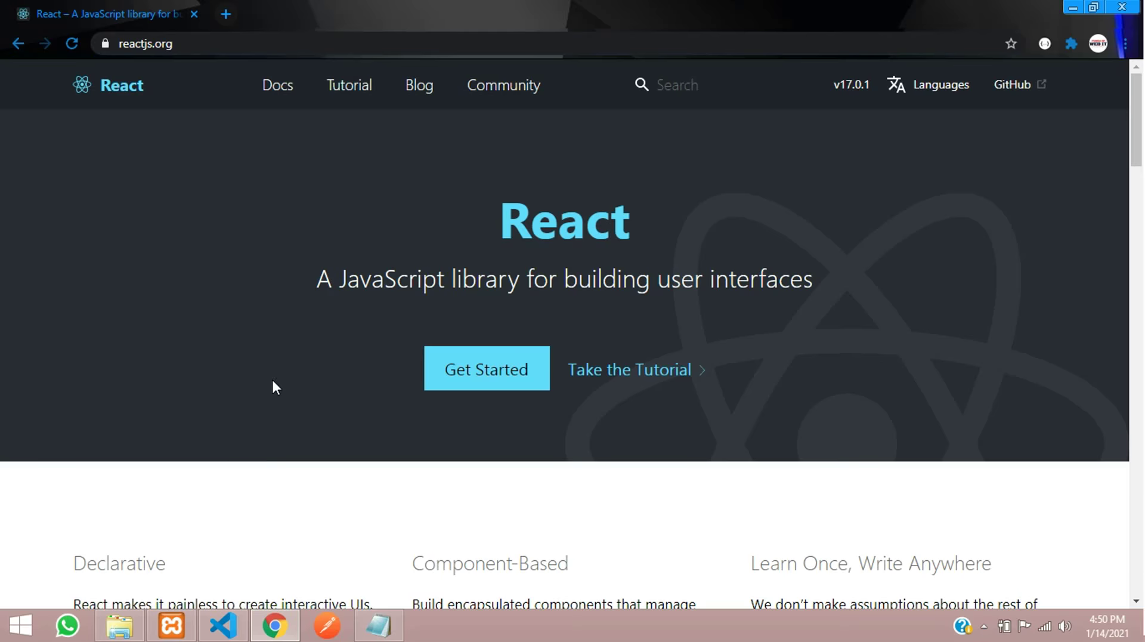
Scroll back up the reactjs.org homepage toward the top navigation.
scroll(351, 396, up, 4)
Open the React docs Getting Started page and skim through it.
click(268, 88)
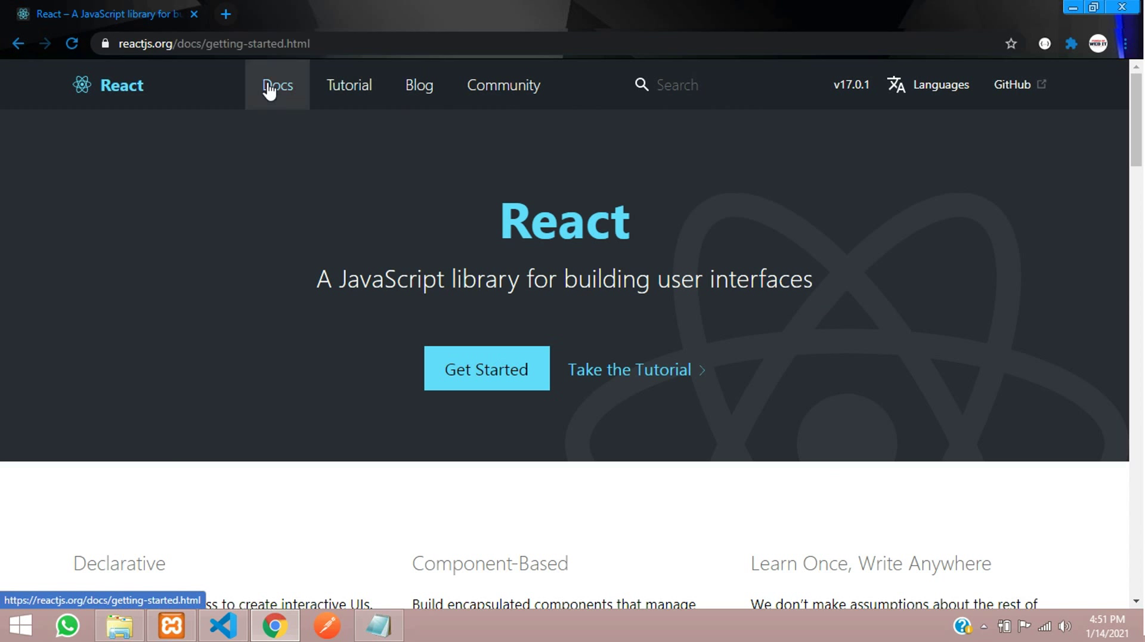
drag(76, 207, 378, 225)
click(377, 225)
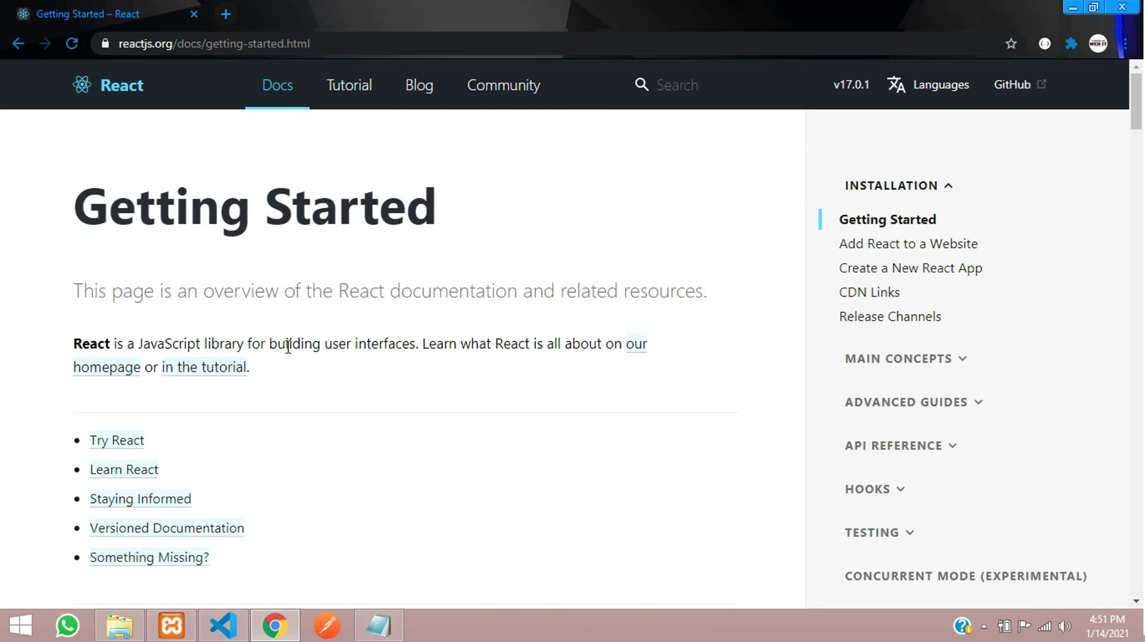
scroll(286, 361, down, 5)
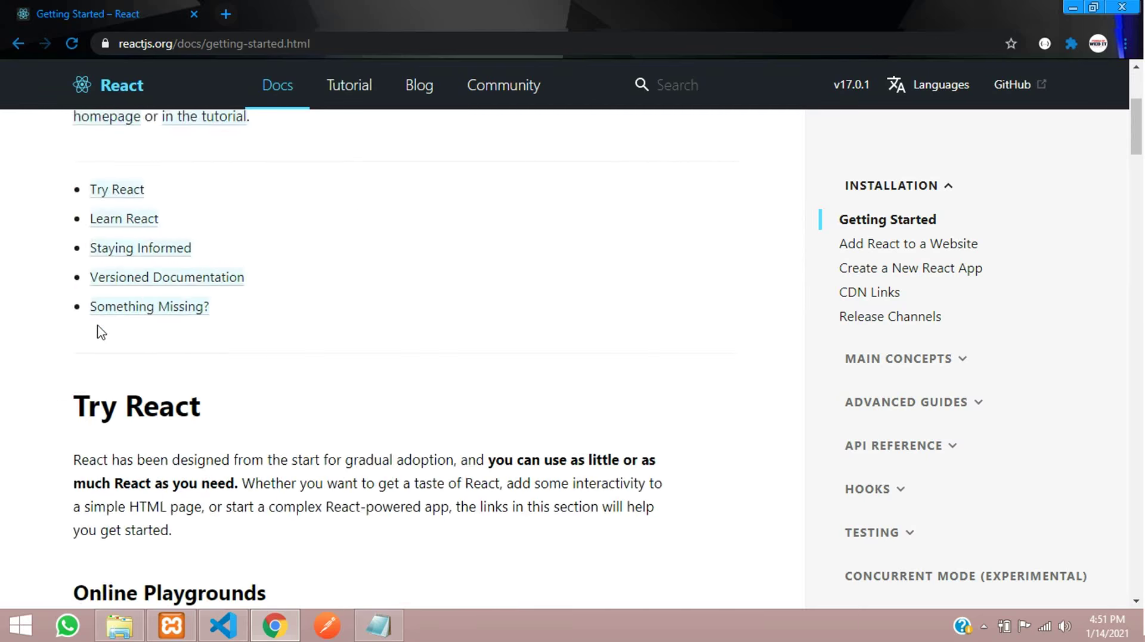
scroll(105, 330, down, 5)
scroll(266, 356, down, 4)
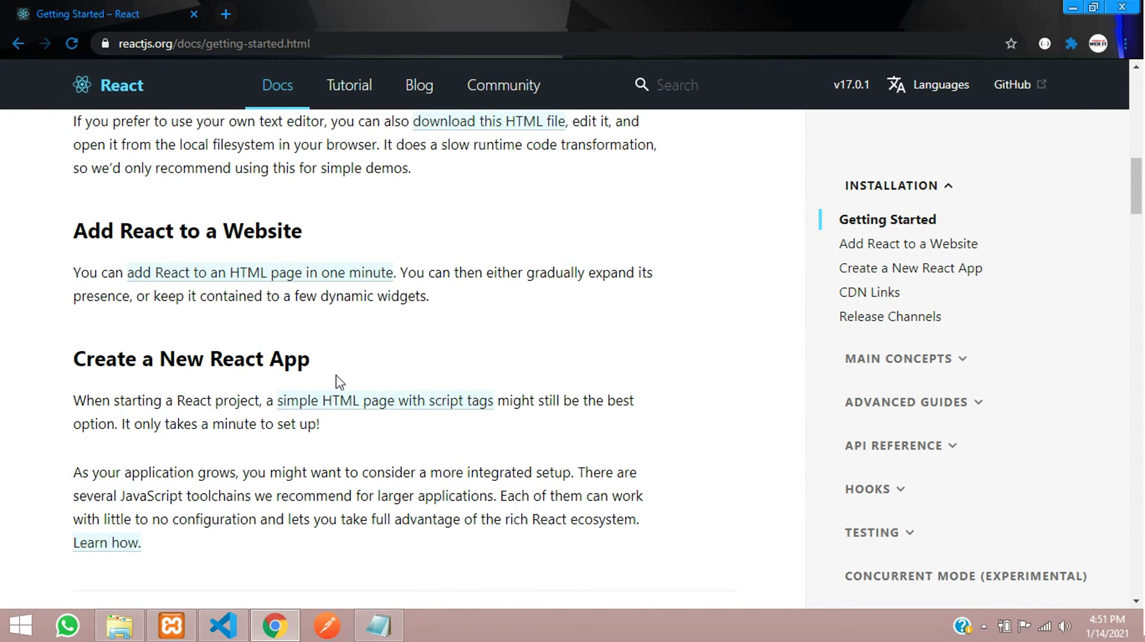
scroll(275, 364, up, 5)
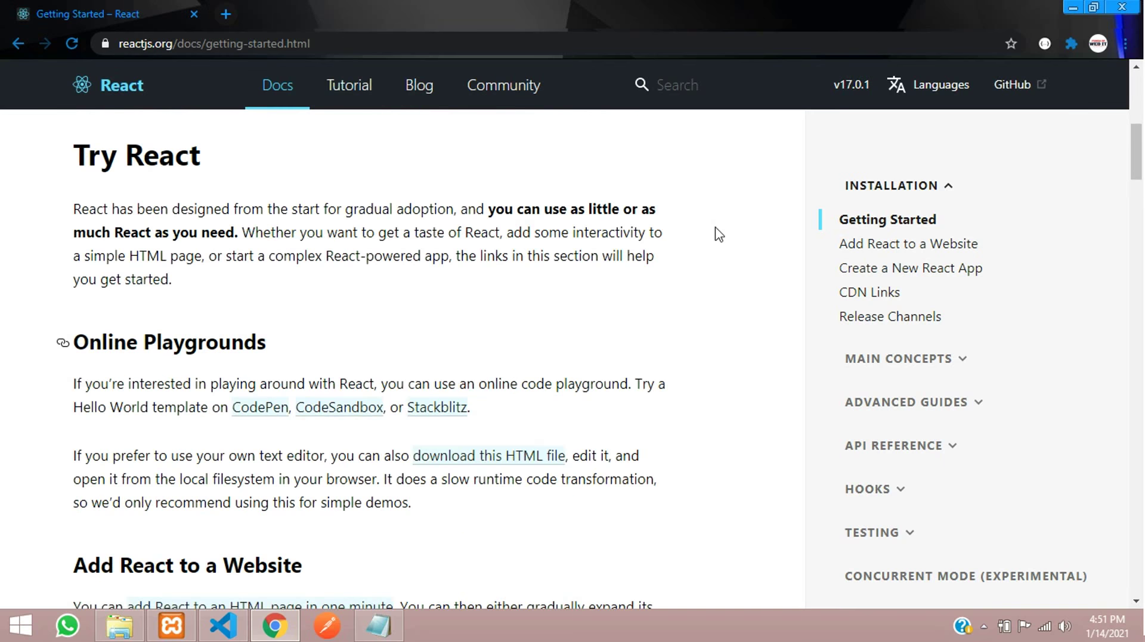
Open the 'Create a New React App' guide and scroll to its Create React App section.
click(879, 275)
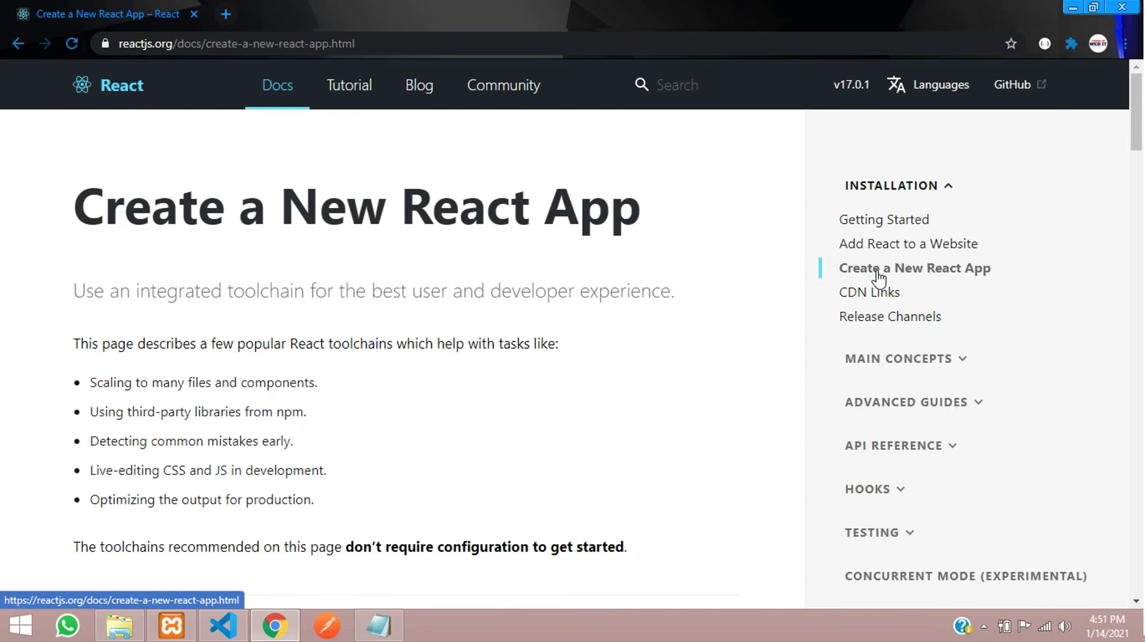
scroll(90, 320, down, 8)
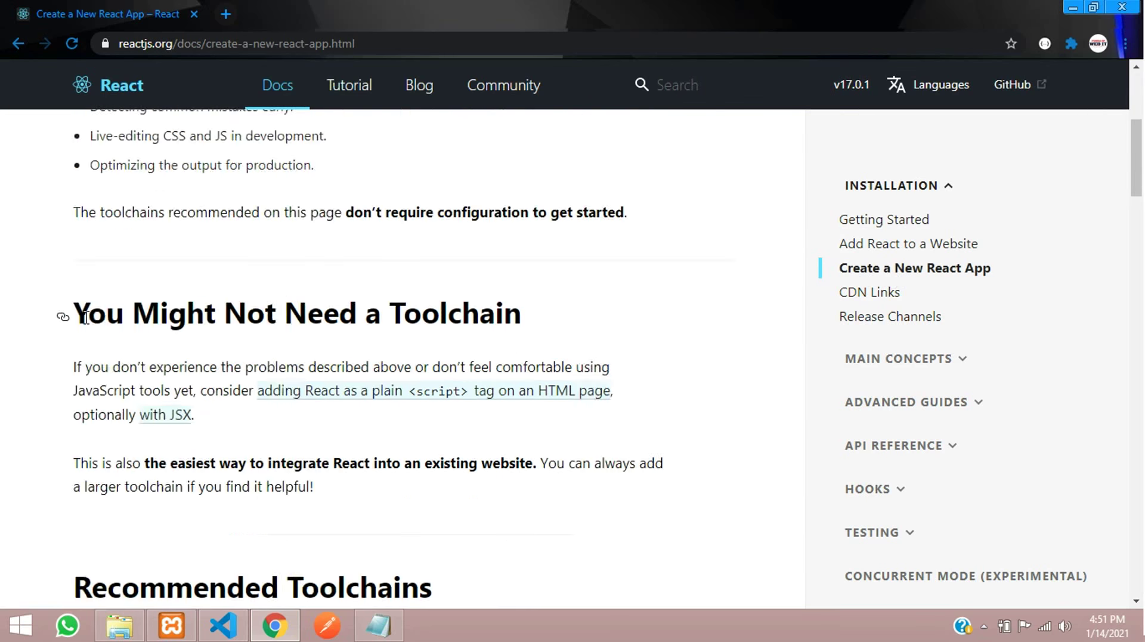
scroll(110, 347, down, 8)
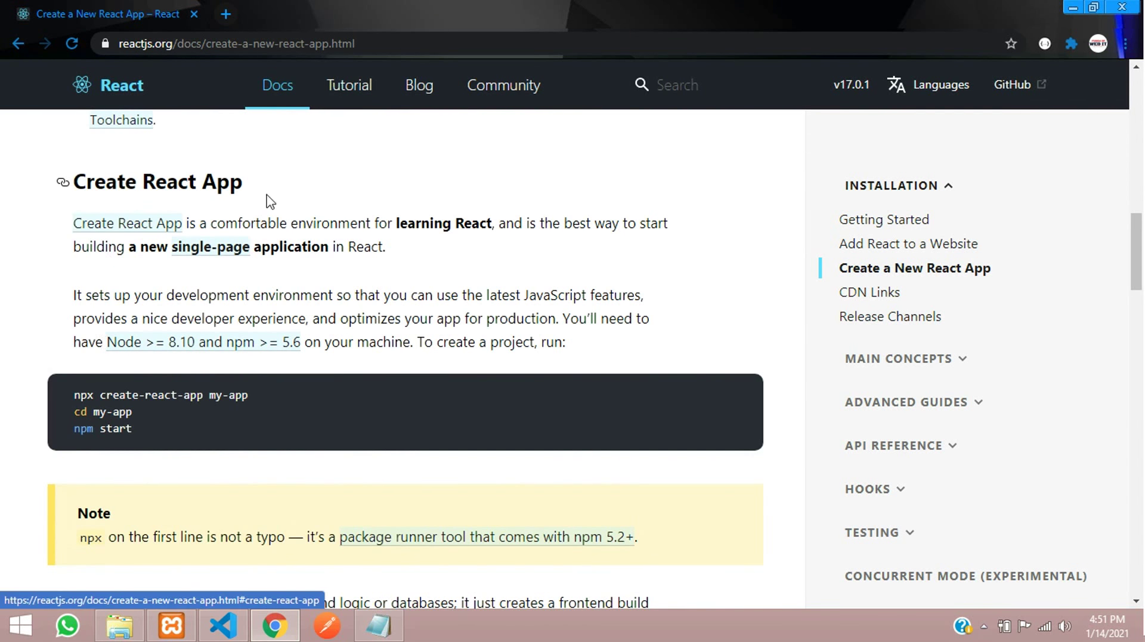
scroll(64, 320, down, 2)
scroll(119, 298, up, 3)
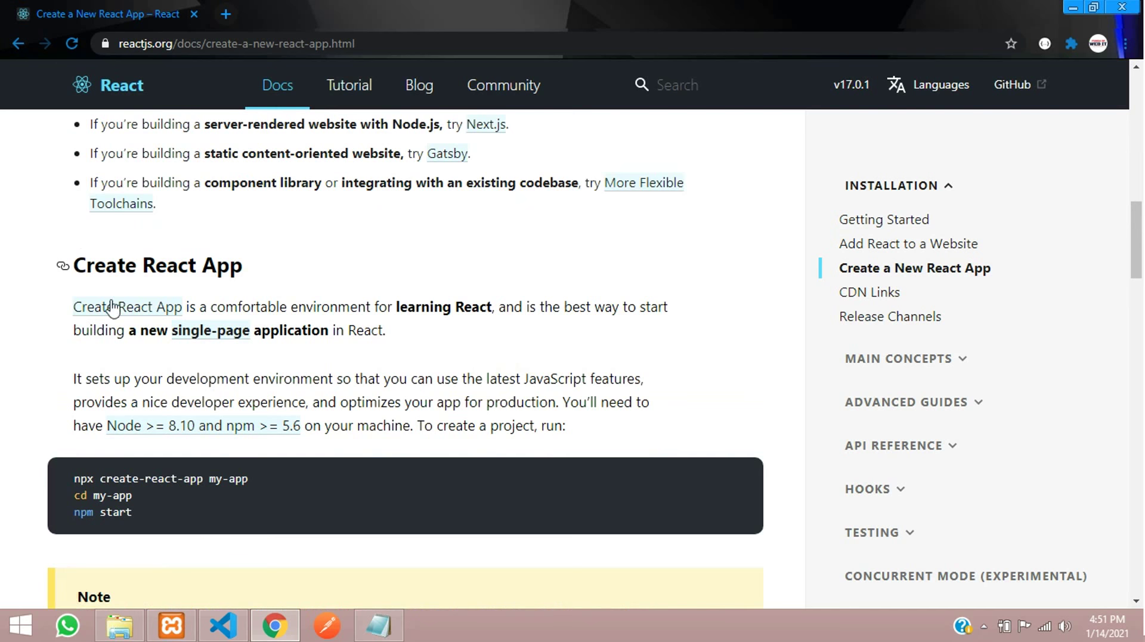
Open the facebook/create-react-app GitHub repo, skim its README, then return to the React docs tab.
click(126, 310)
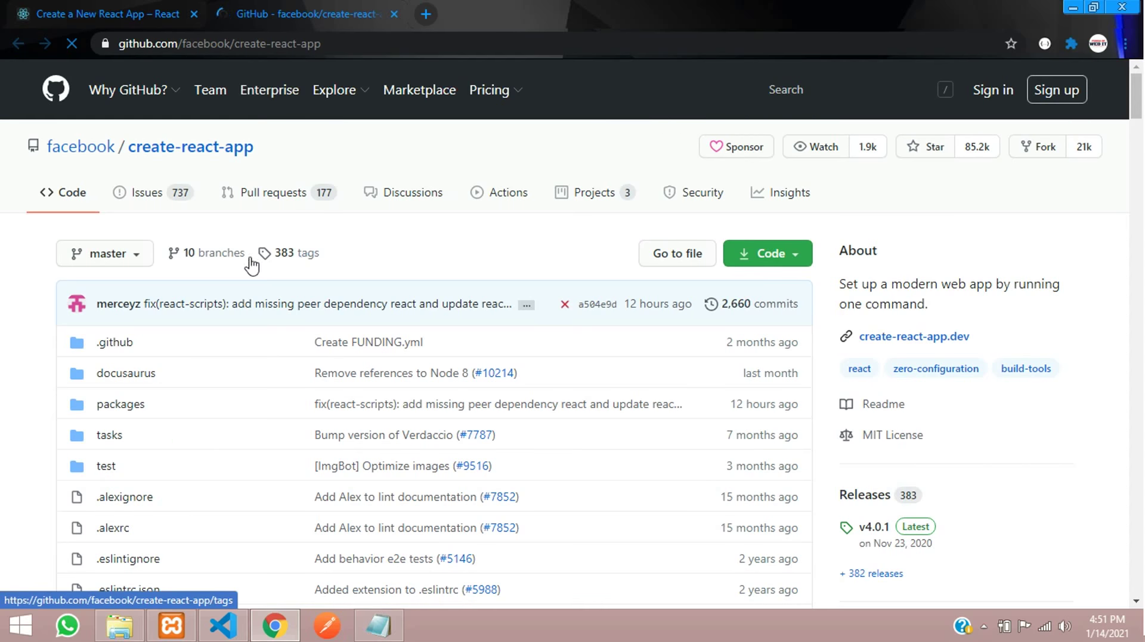
scroll(449, 327, down, 12)
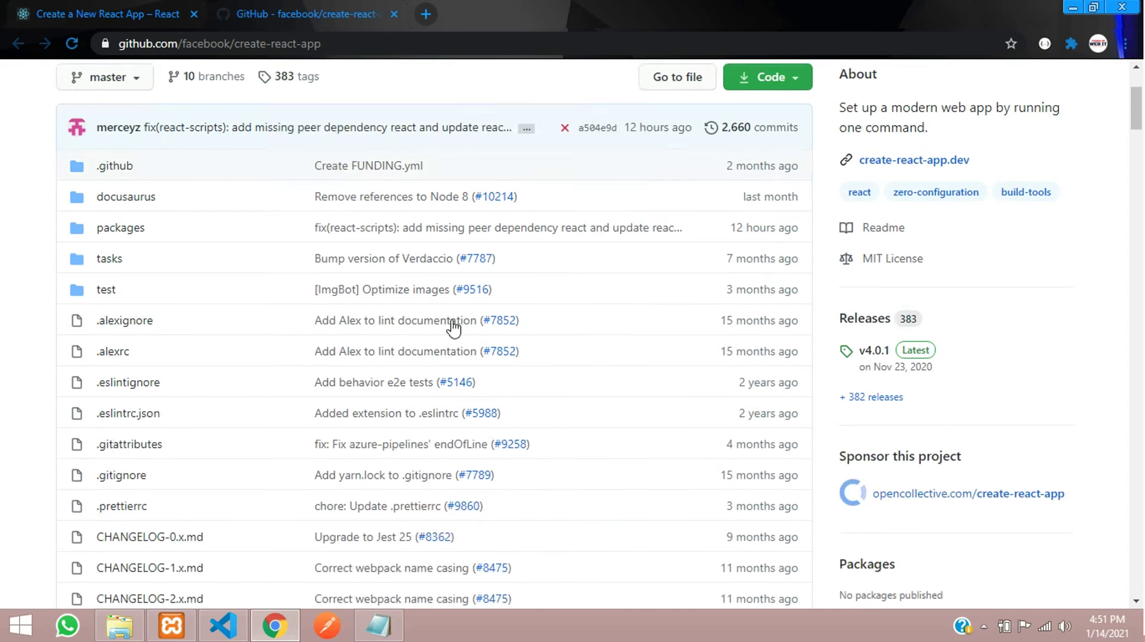
scroll(449, 327, down, 5)
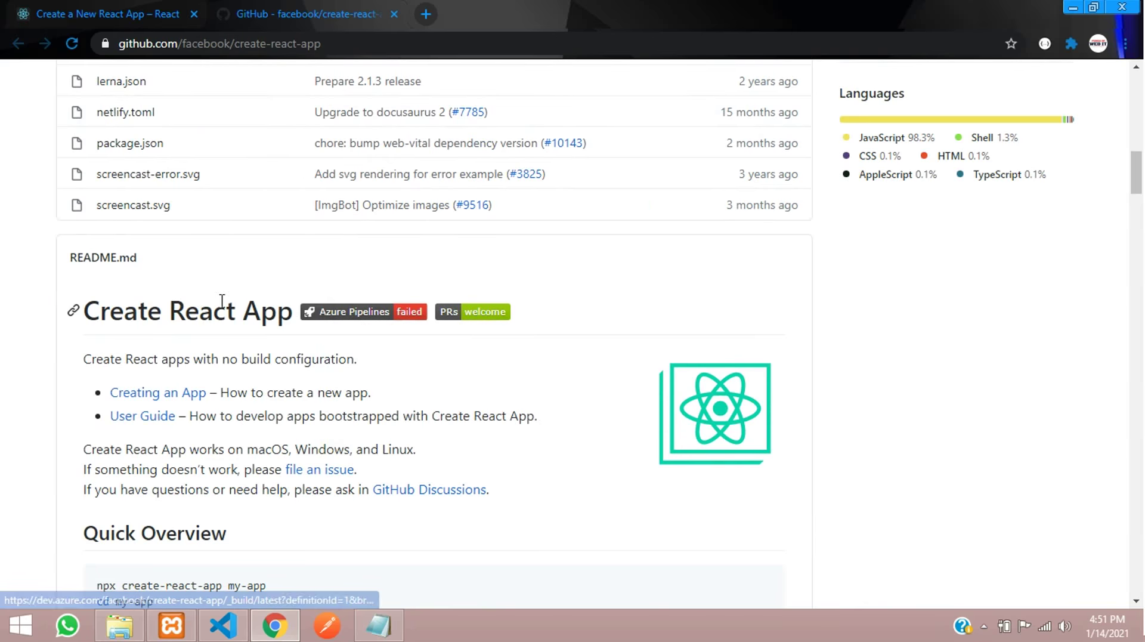
scroll(178, 304, down, 3)
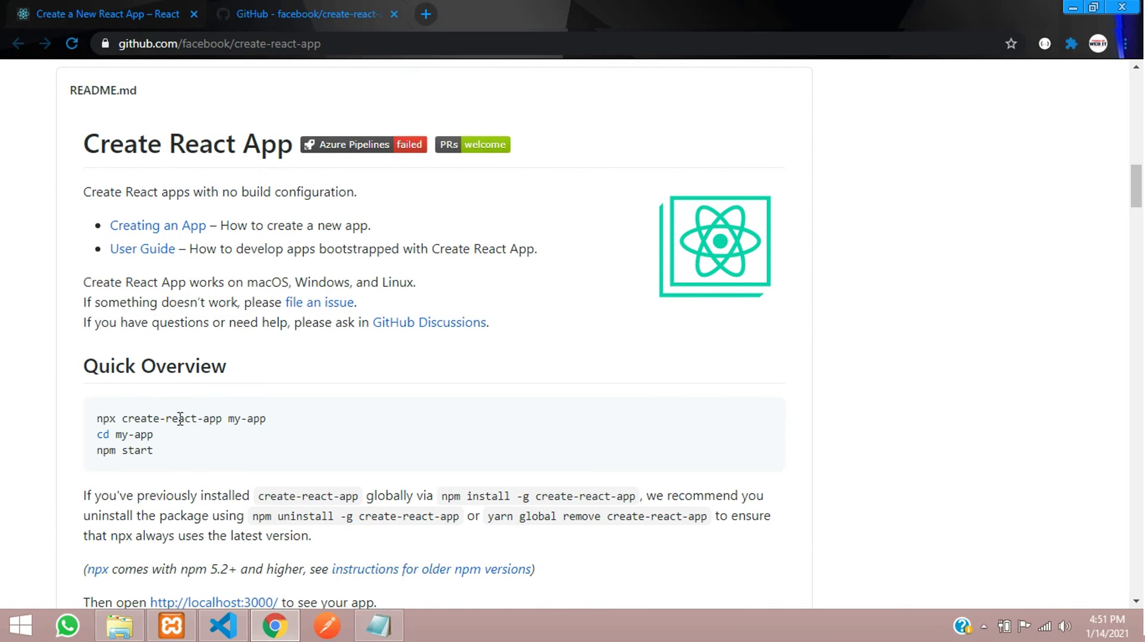
click(127, 8)
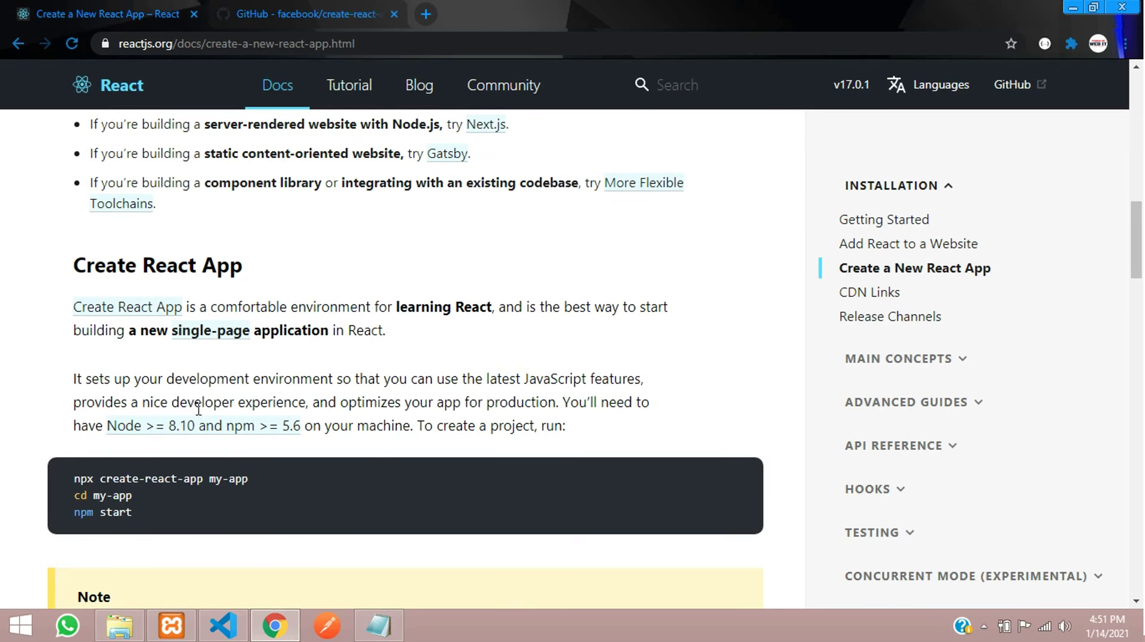
Study the npx create-react-app my-app command, then switch to the funda-app VS Code window.
scroll(86, 333, down, 1)
mouse_move(71, 395)
mouse_down()
mouse_move(254, 399)
mouse_move(84, 401)
mouse_up()
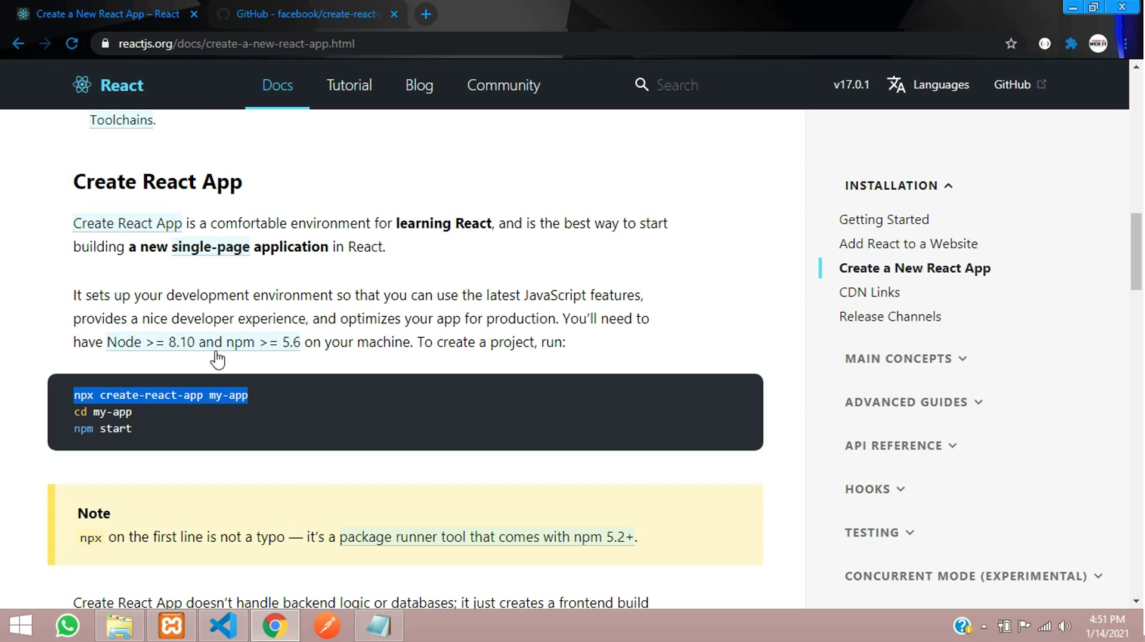
click(115, 390)
double_click(88, 396)
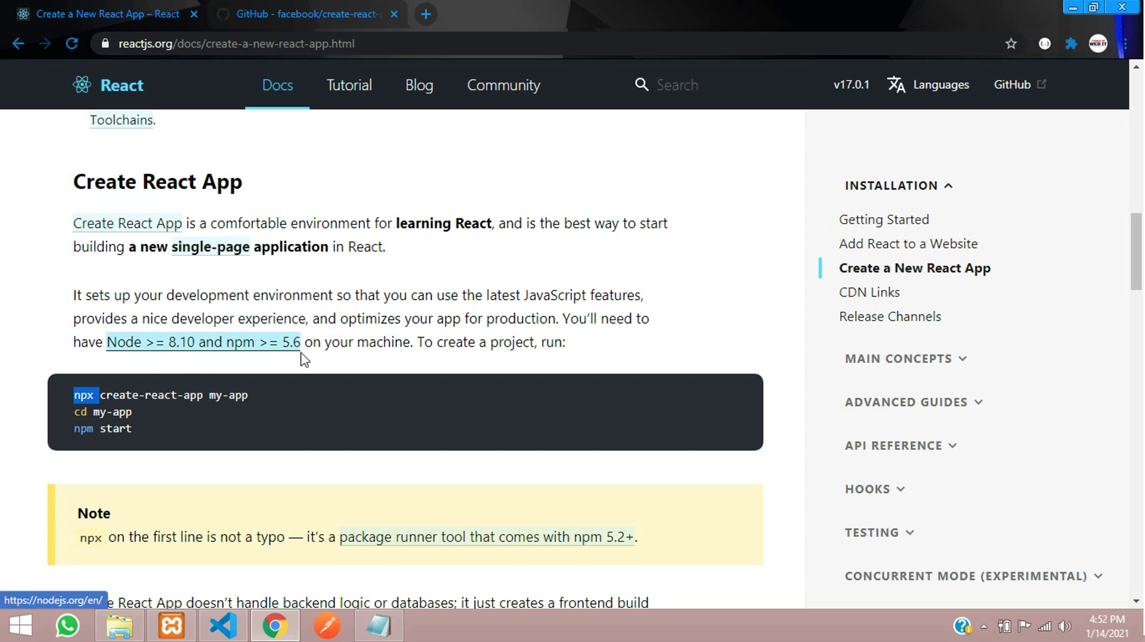
drag(74, 395, 245, 395)
click(47, 401)
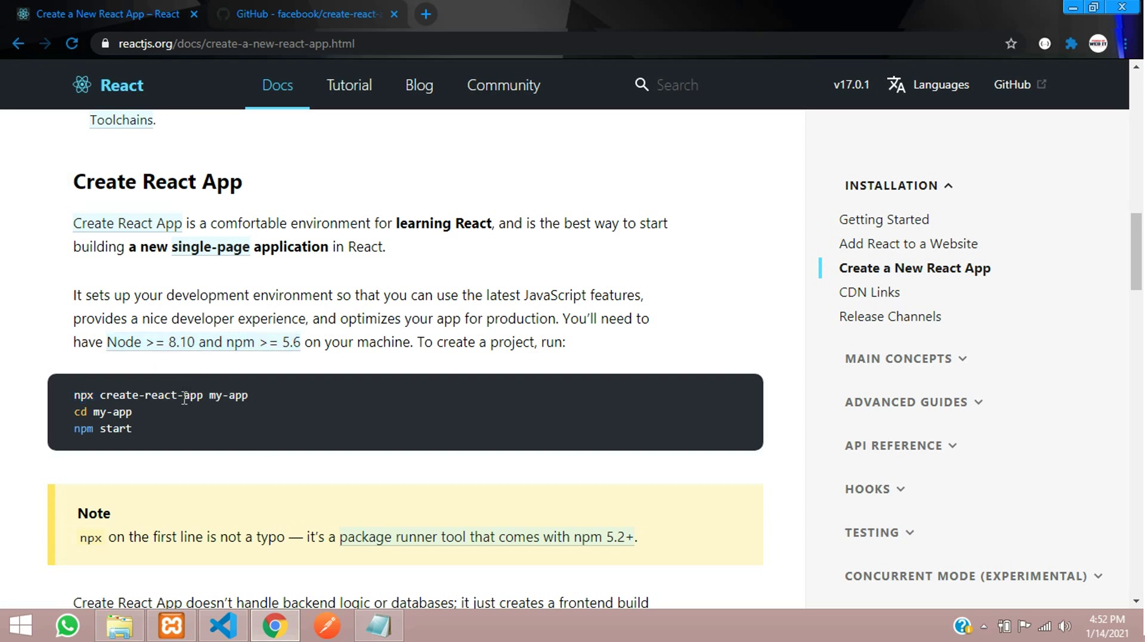
double_click(74, 395)
click(91, 395)
click(299, 1)
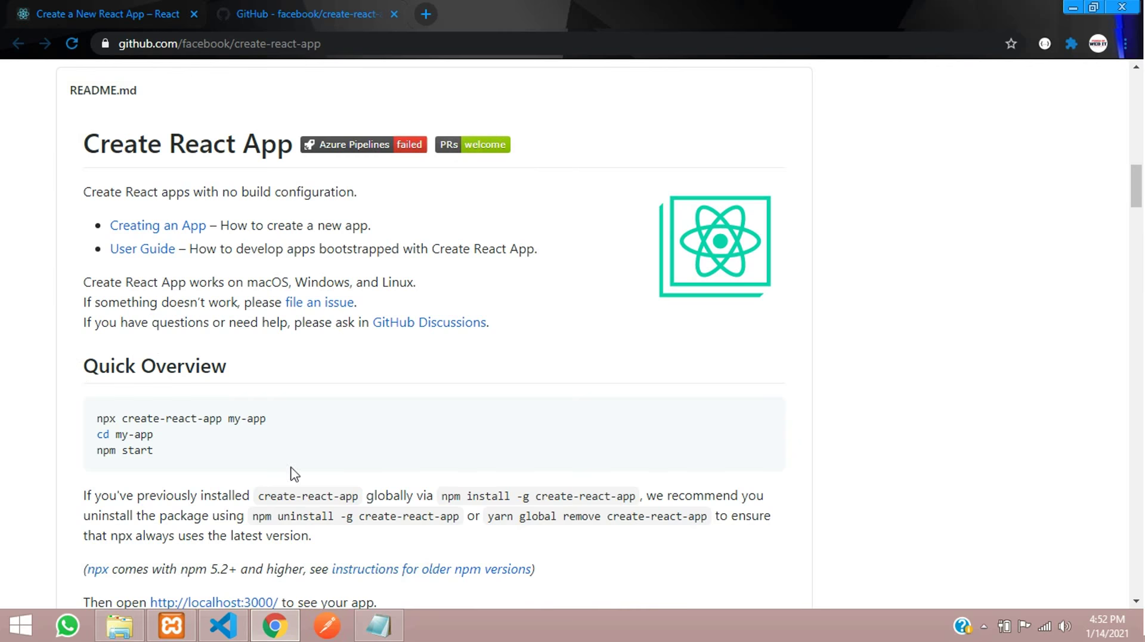
click(224, 626)
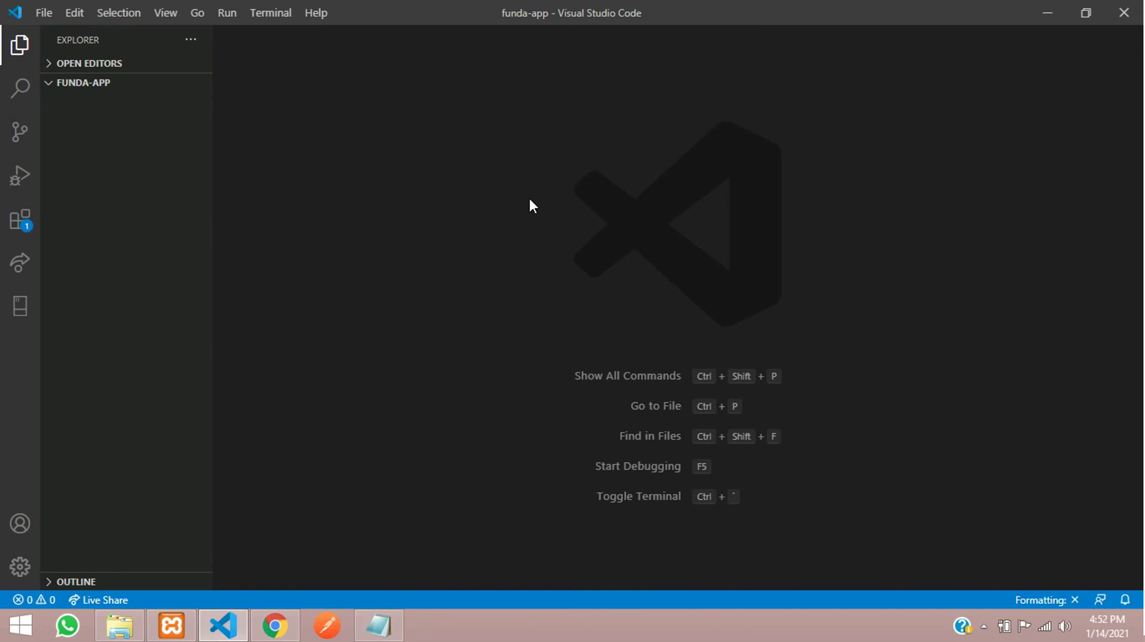
Create a new untitled file reading '1. Install Node.js' on line 3, then return to Chrome.
key(ctrl+n)
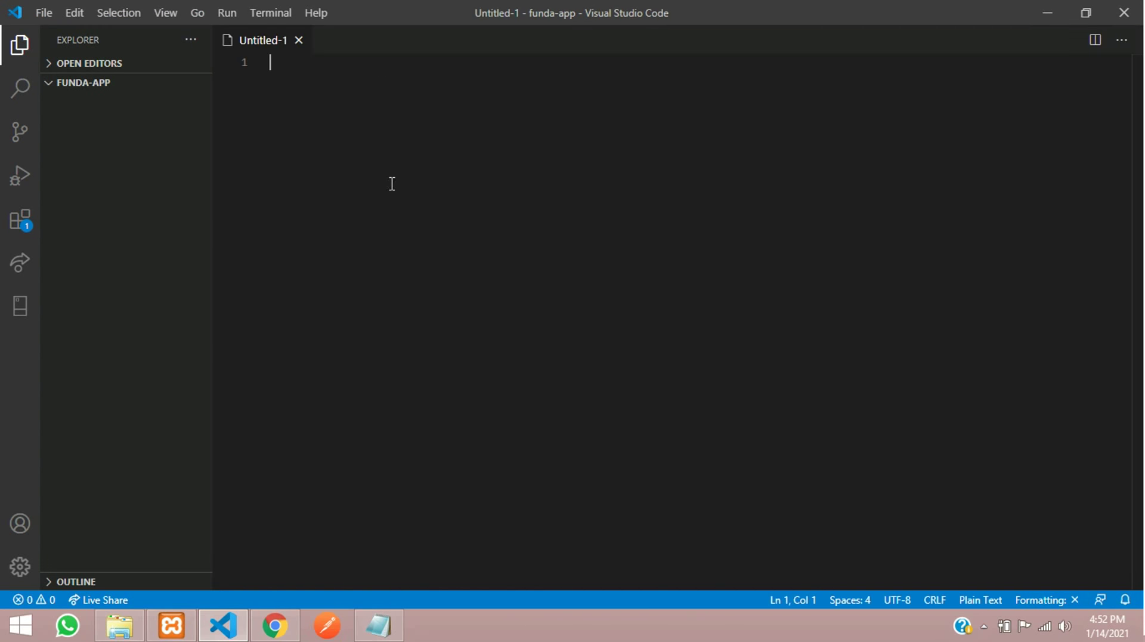
key(Return)
key(Return)
key(Return)
key(Return)
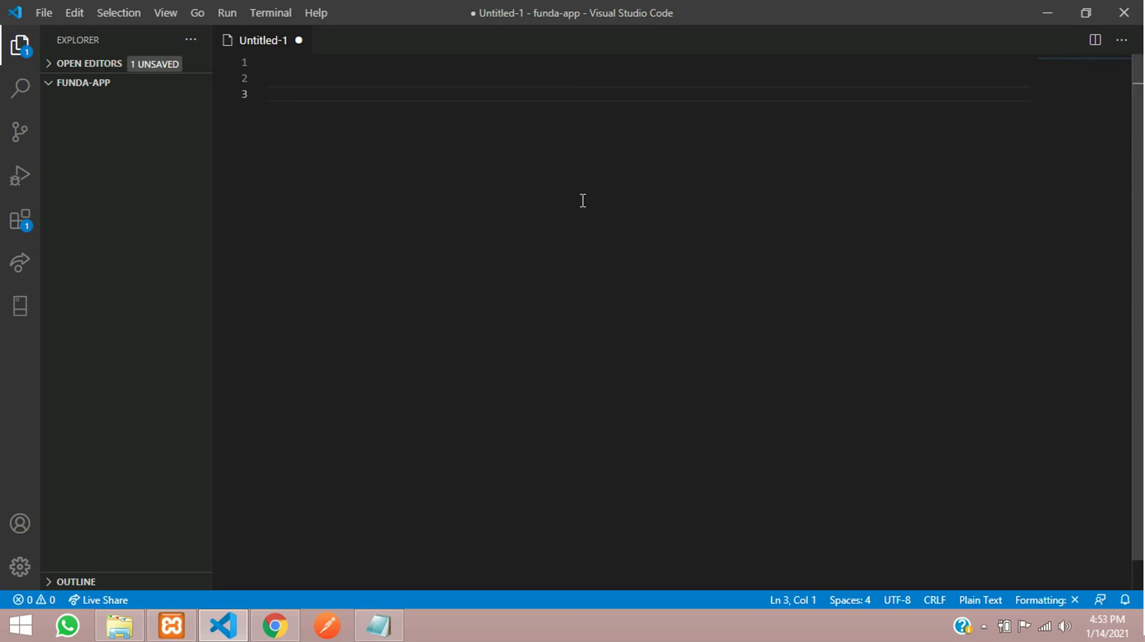
key(Up)
key(Up)
text(1. Install NODE)
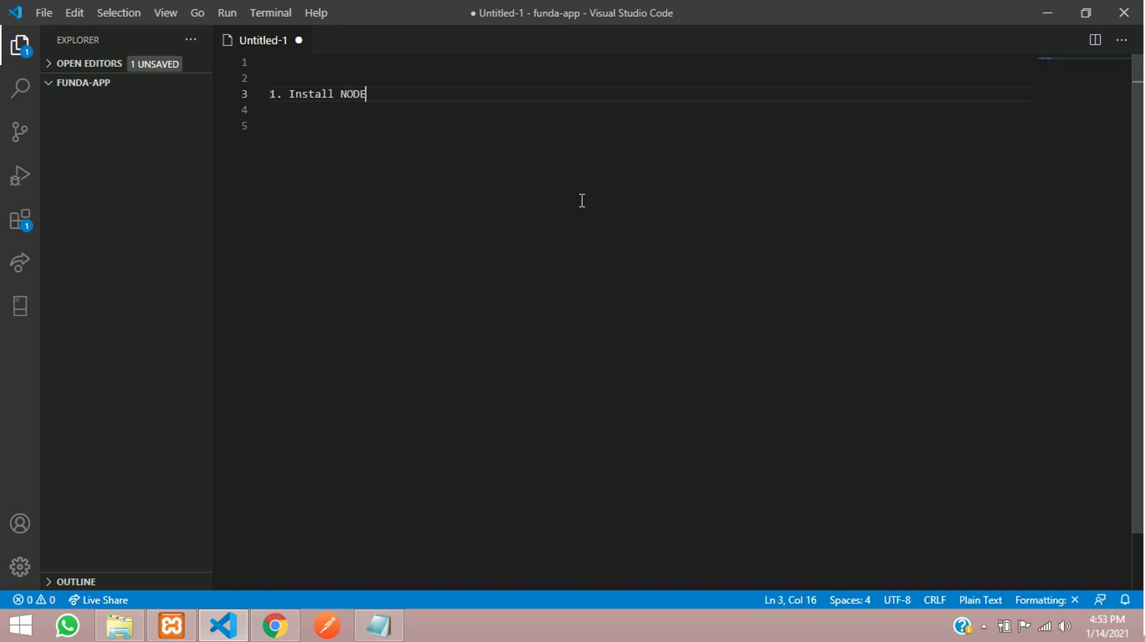
key(BackSpace)
key(BackSpace)
text(ode.js)
key(shift+Left)
key(shift+Left)
key(Right)
text(file)
key(shift+Left)
key(shift+Left)
key(shift+Left)
key(shift+Left)
key(BackSpace)
key(BackSpace)
click(274, 626)
Google 'nodejs' in a new tab and open nodejs.org to view the Windows downloads.
click(422, 16)
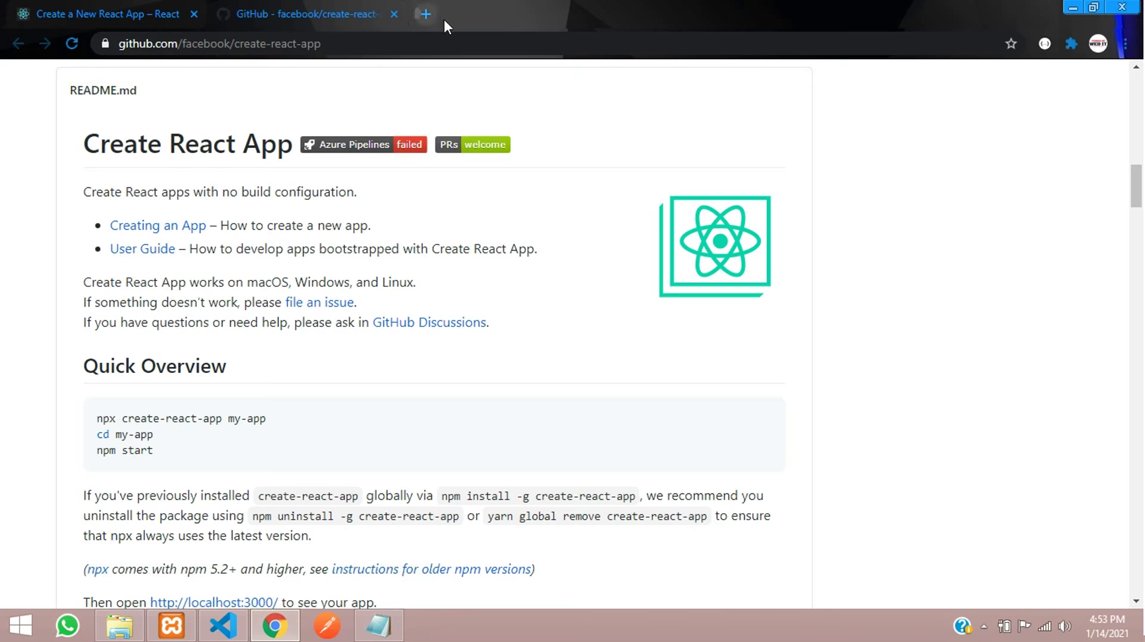
text(node)
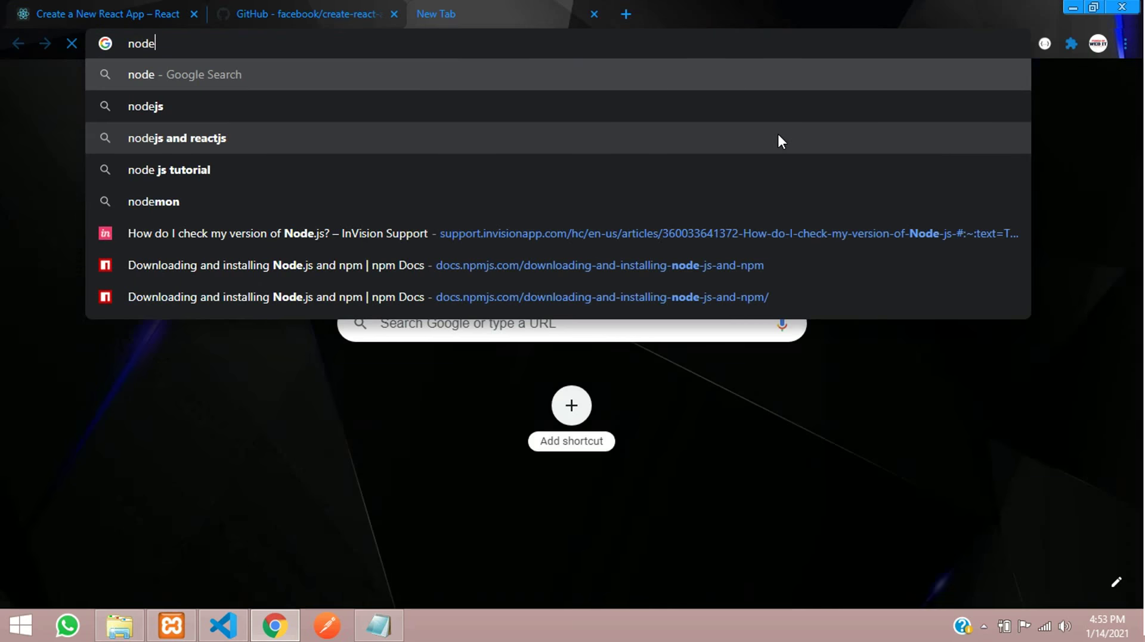
text(js)
key(Return)
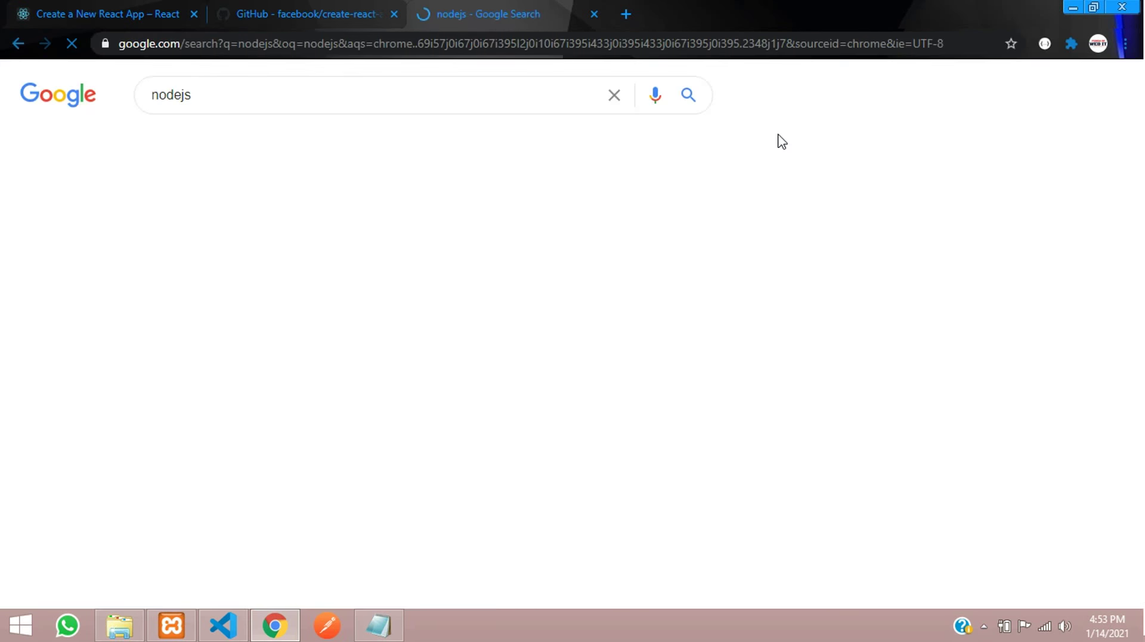
click(179, 233)
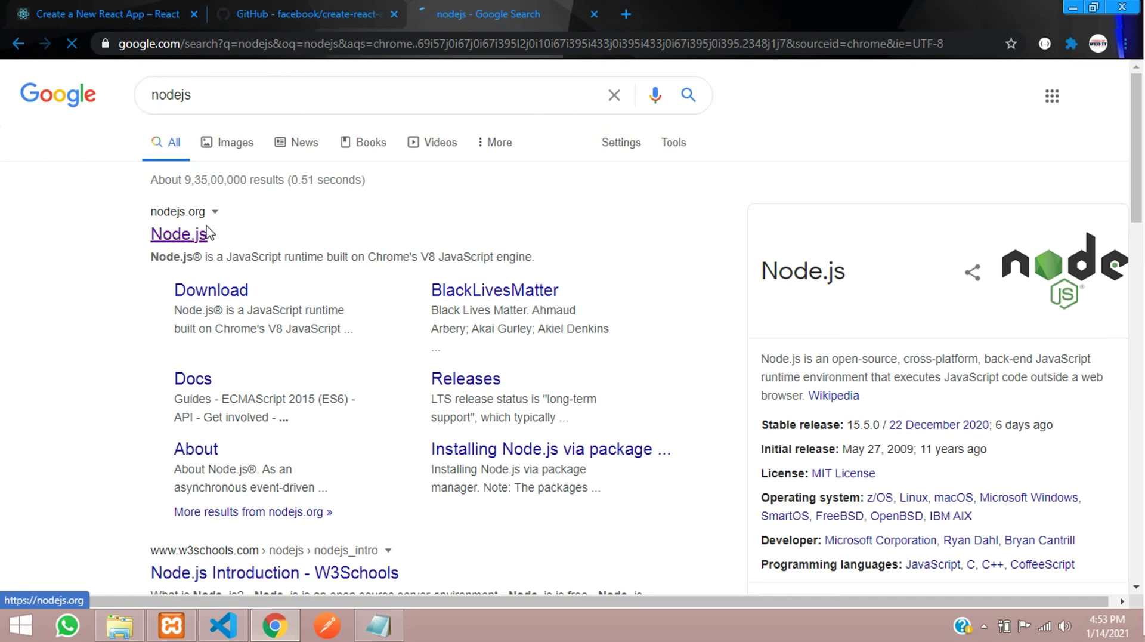
scroll(462, 299, down, 3)
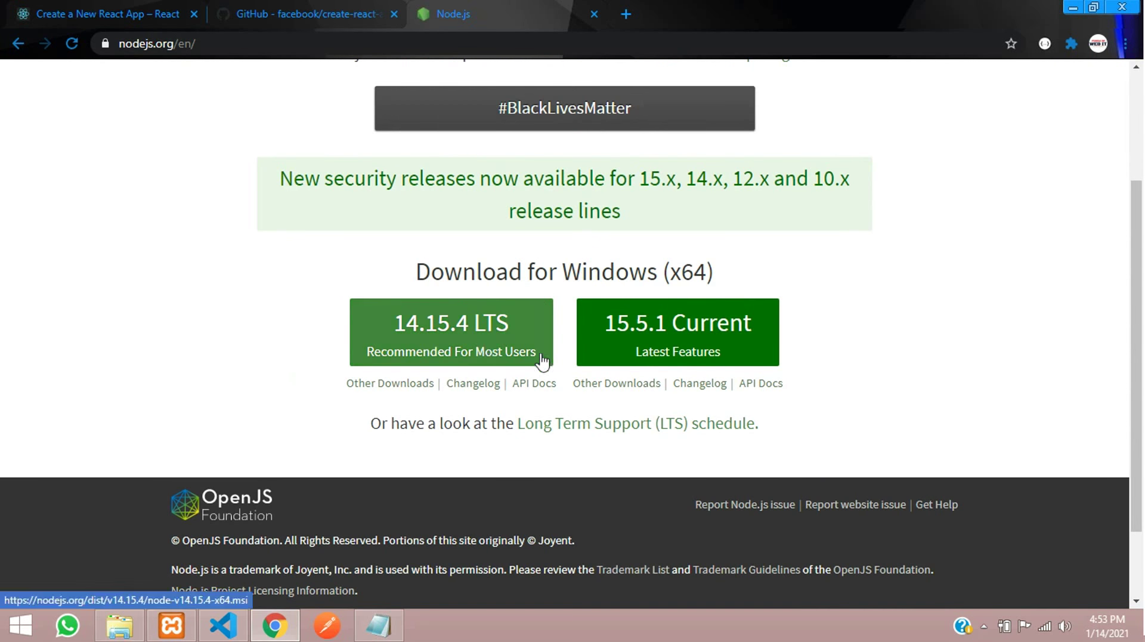
scroll(507, 310, up, 3)
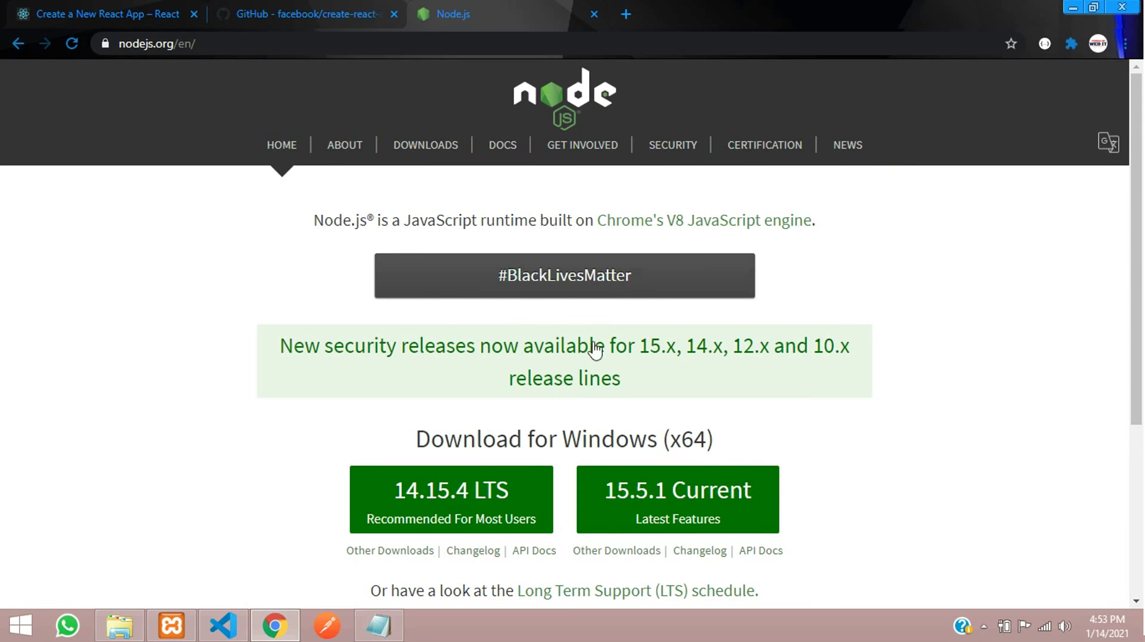
scroll(322, 307, down, 1)
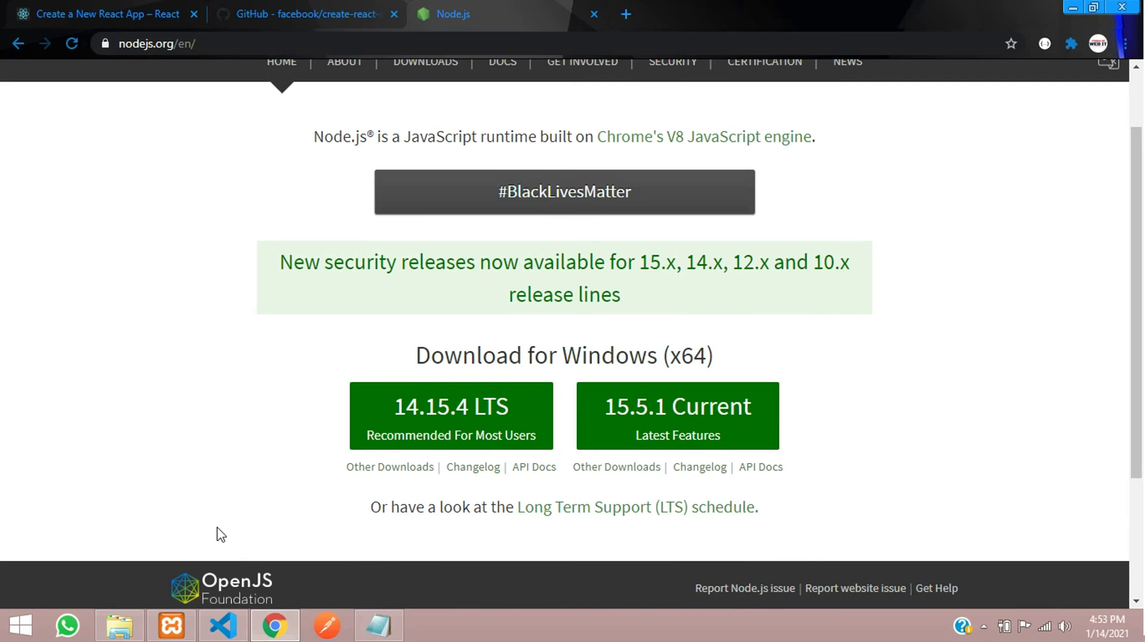
click(225, 625)
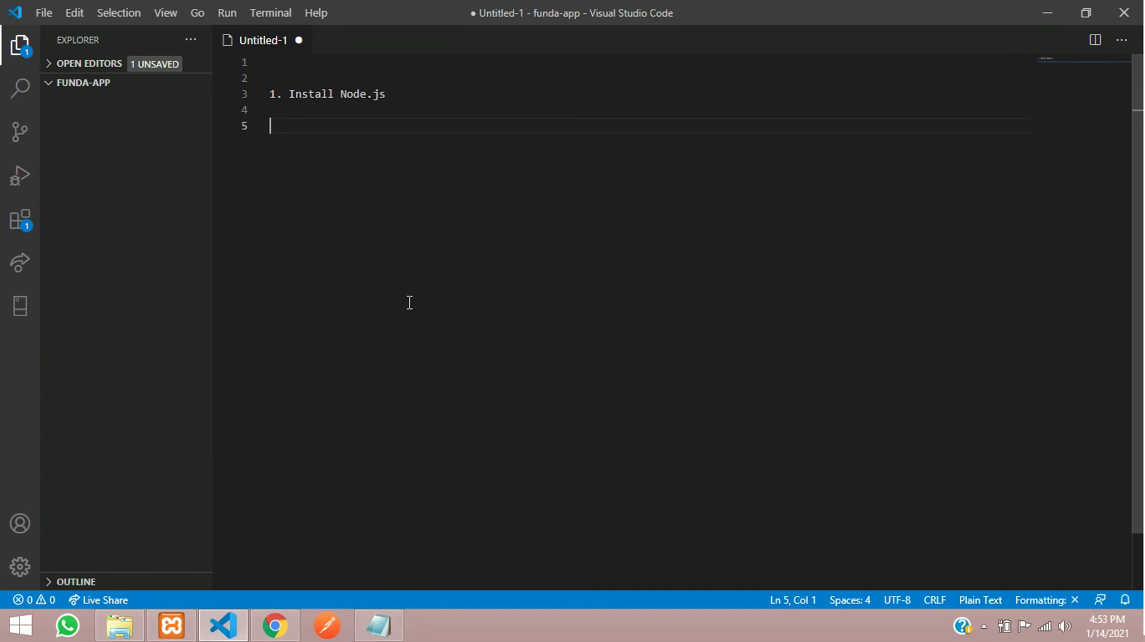
Open the integrated terminal and add 'check nodejs: node -v' under step 1.
key(ctrl+grave)
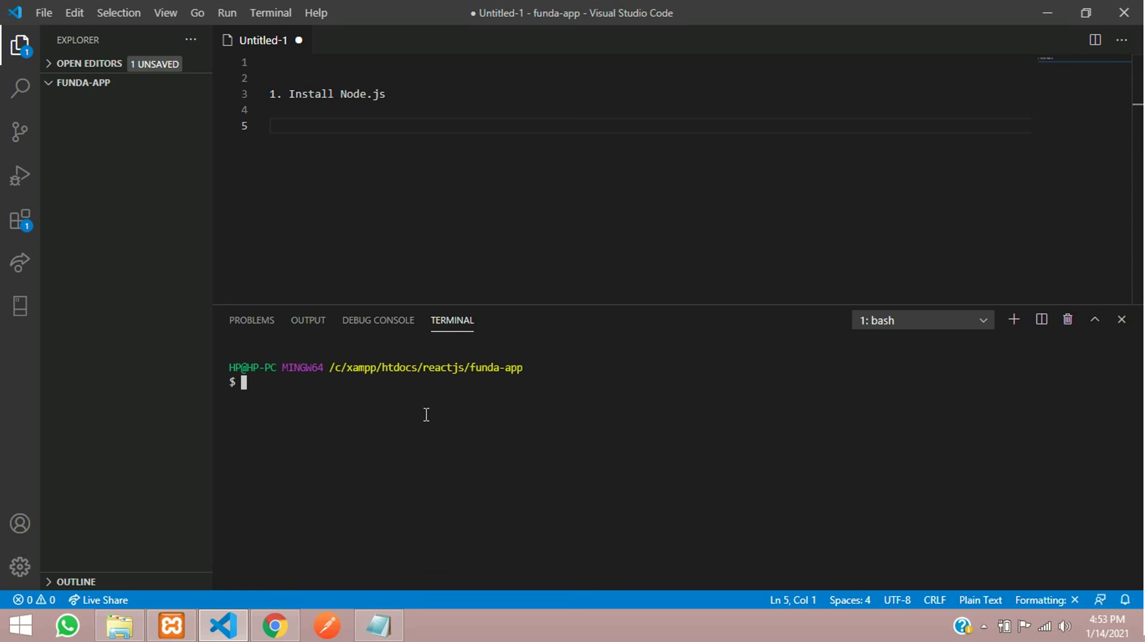
key(Up)
key(Return)
text(check)
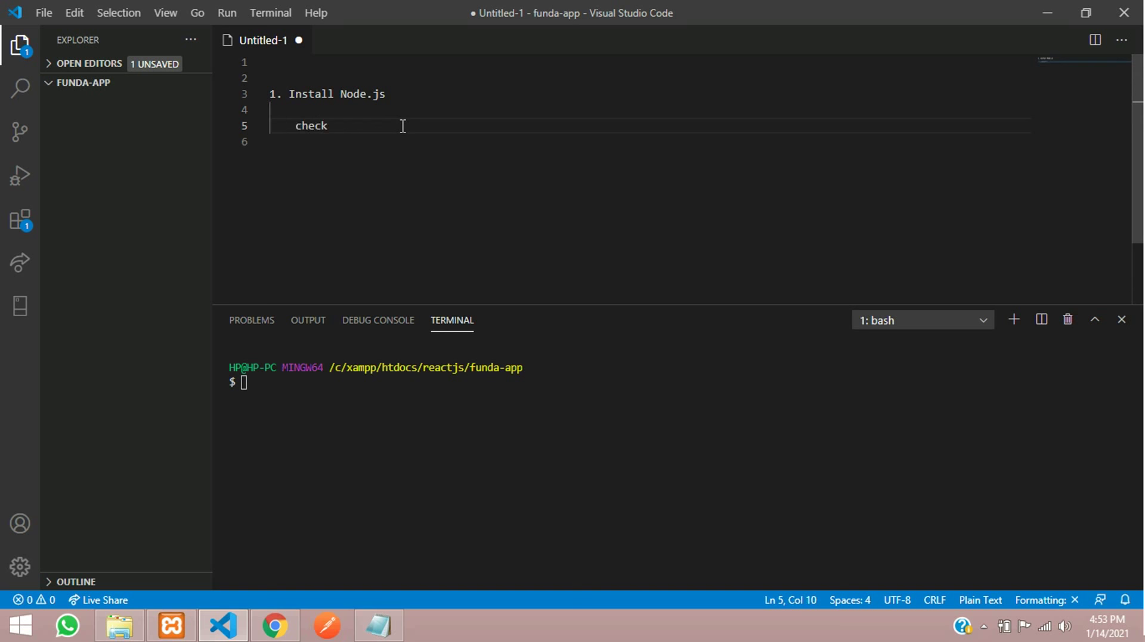
text( nodejs: node)
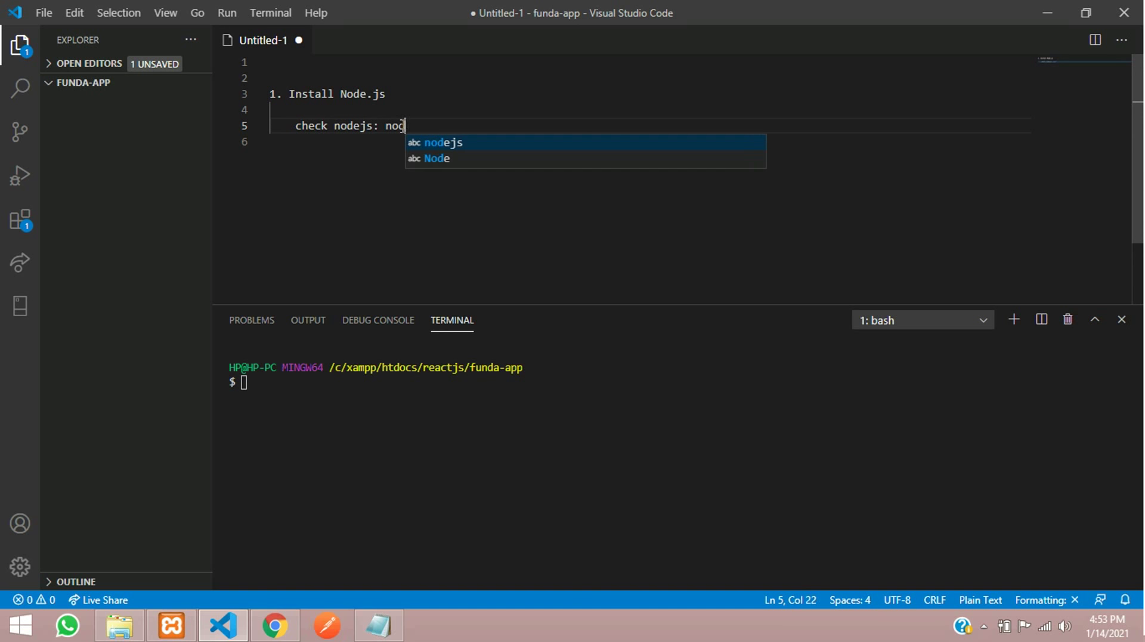
Run node -v in the terminal, which reports v12.14.0.
key(shift+Left)
key(shift+Left)
key(shift+Left)
key(shift+Left)
key(shift+Left)
key(shift+Left)
key(shift+Left)
key(ctrl+c)
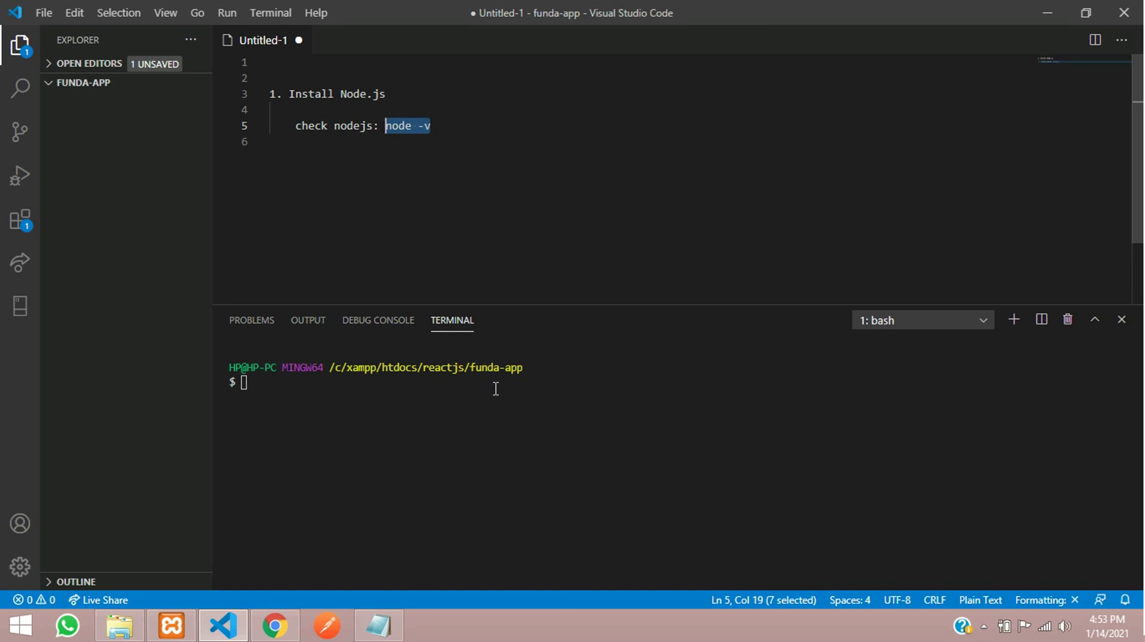
click(491, 415)
key(ctrl+v)
key(Return)
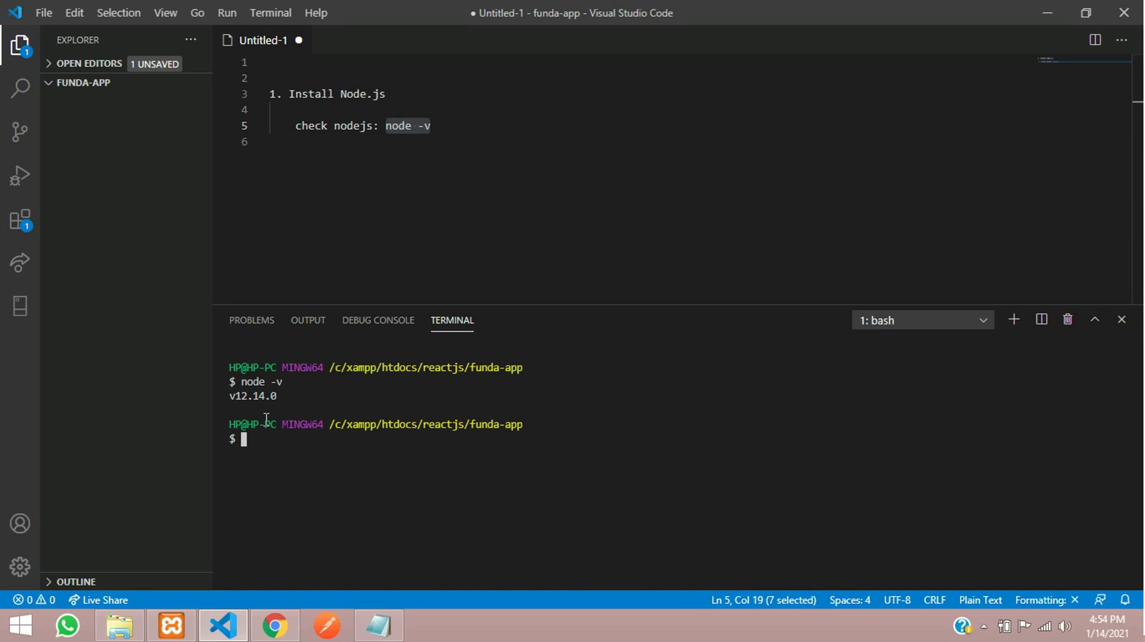
drag(233, 401, 289, 398)
key(ctrl+c)
Remove the stray blank line above the check line in the notes.
click(498, 139)
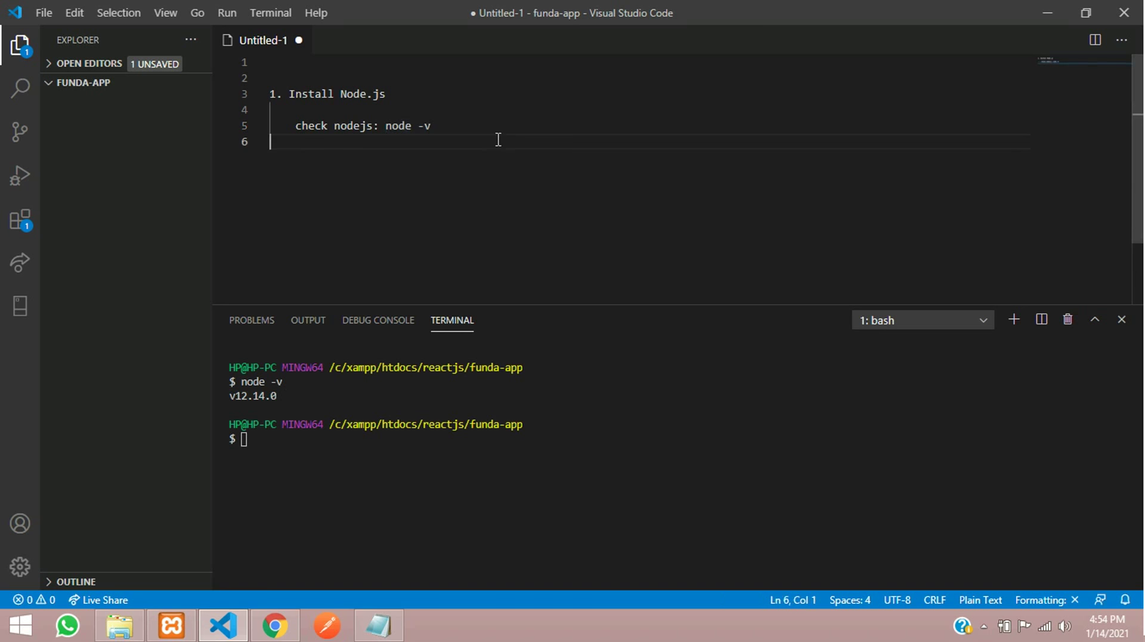
key(Return)
key(Up)
key(Up)
key(BackSpace)
key(Down)
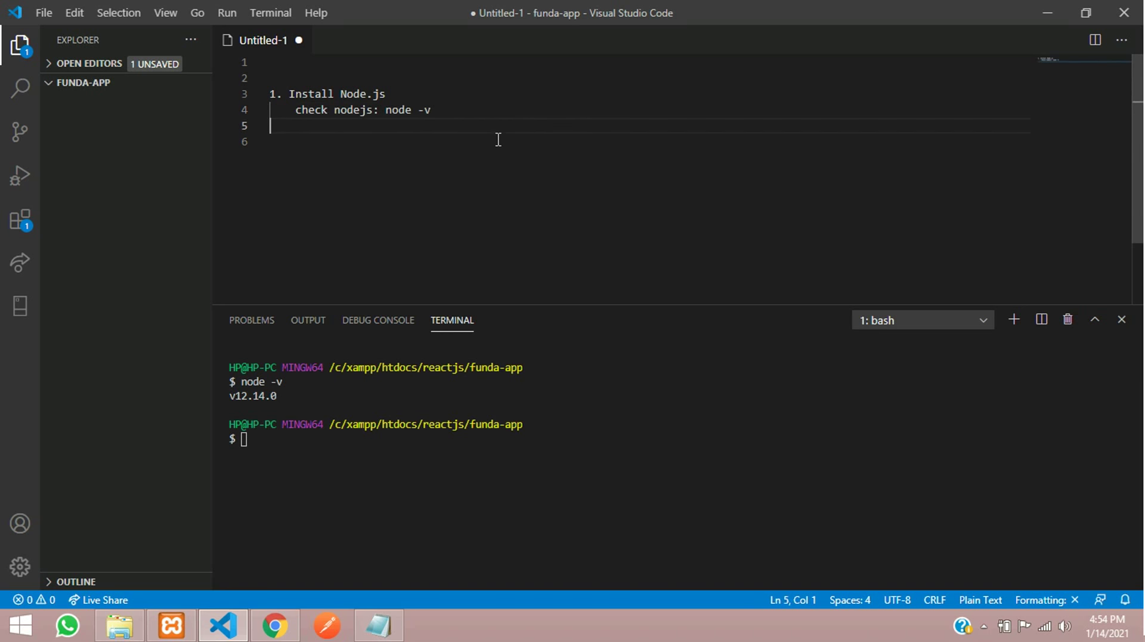
Add '2. Install NPM' on a new line below the check line.
key(Return)
text(2. )
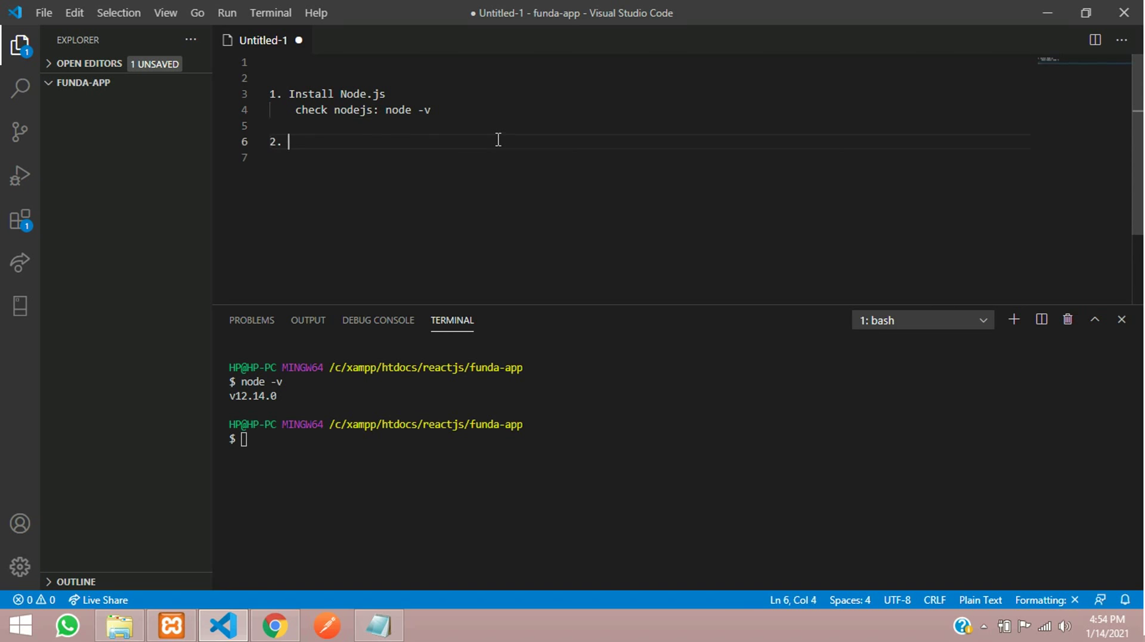
text(N)
key(BackSpace)
text(I)
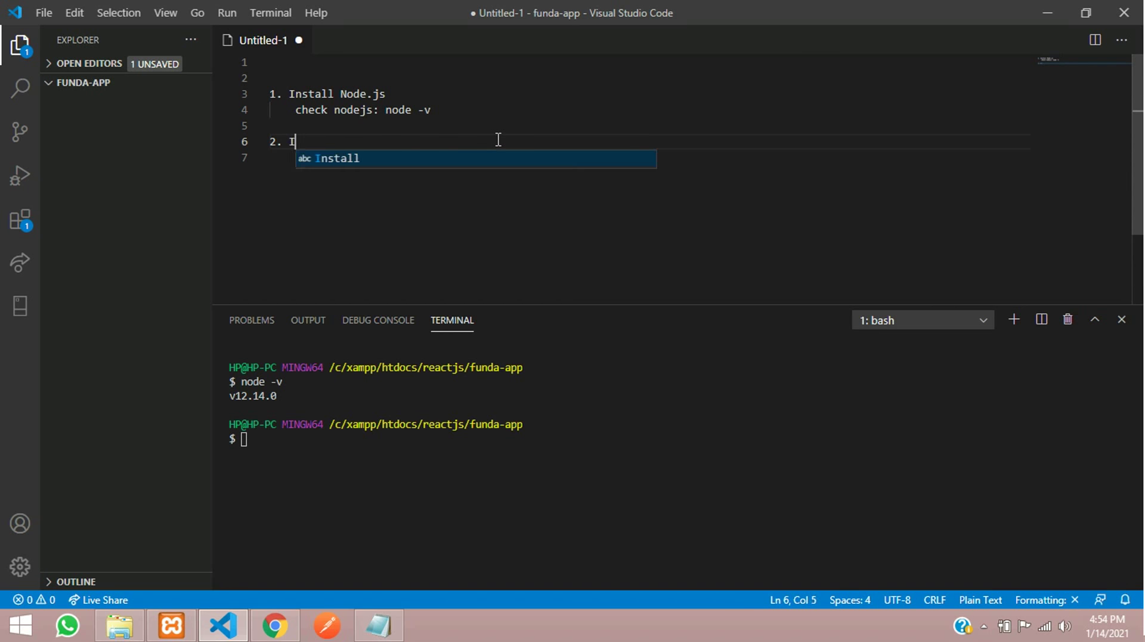
text(nstall NPM)
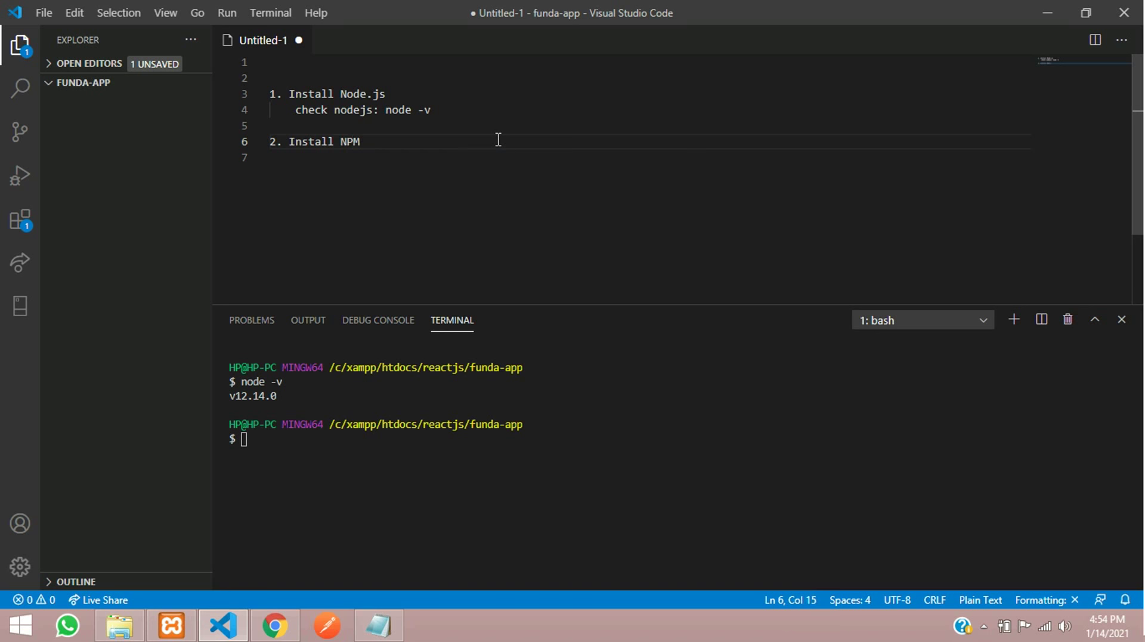
key(Down)
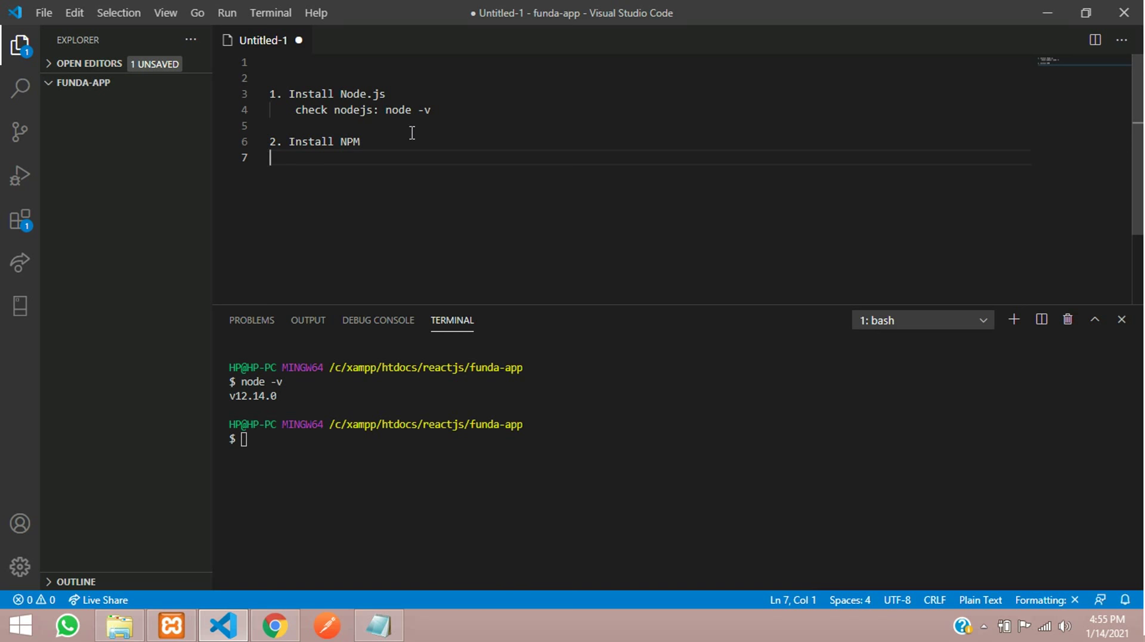
Search Google for 'install npm windows' in a new Chrome tab.
click(275, 626)
click(625, 15)
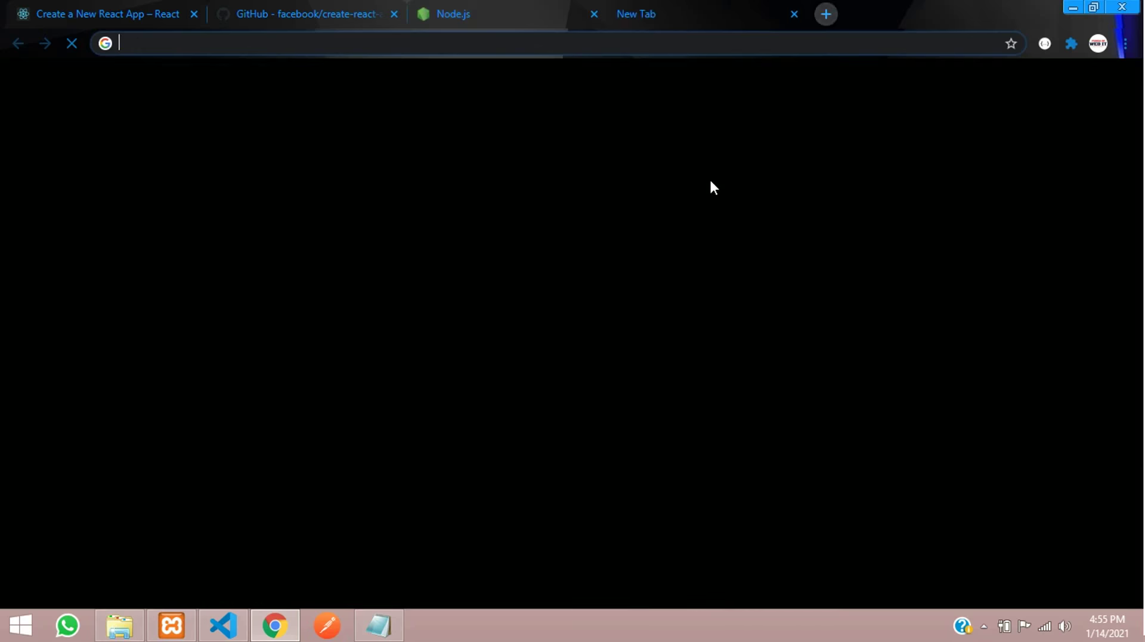
text(install npm)
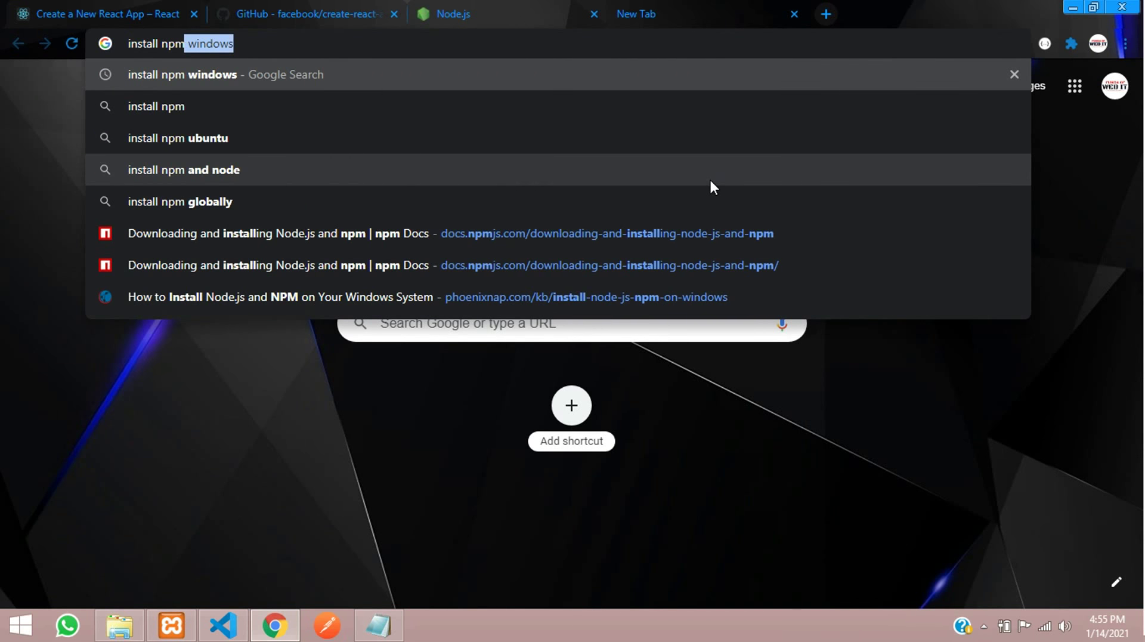
key(Return)
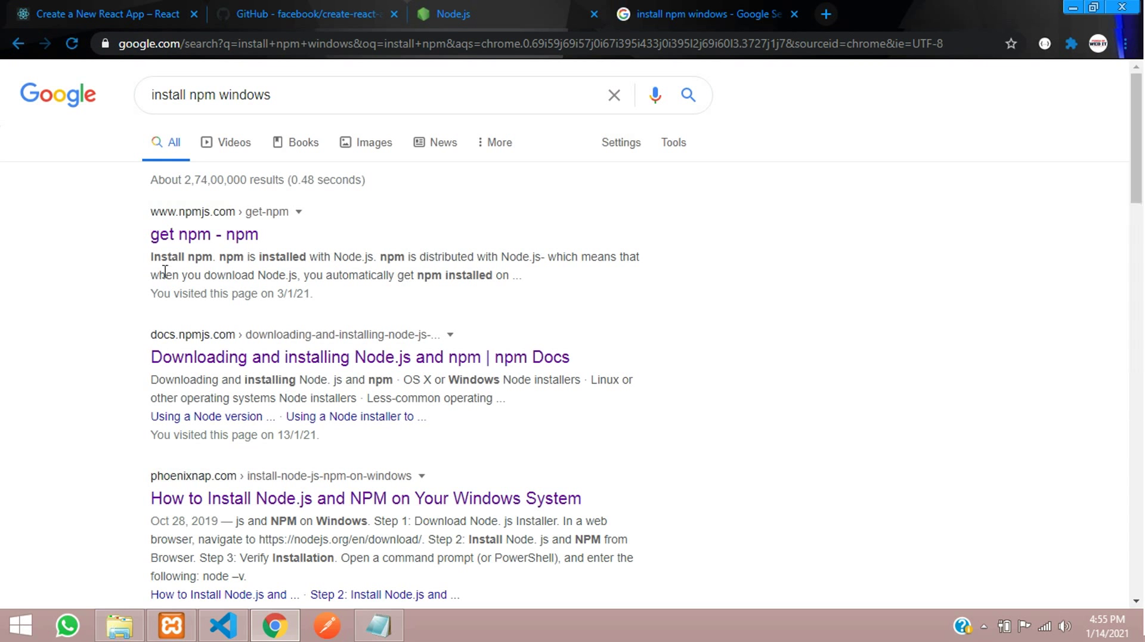
Open npmjs.com's get-npm page and read that npm is installed with Node.js.
click(191, 245)
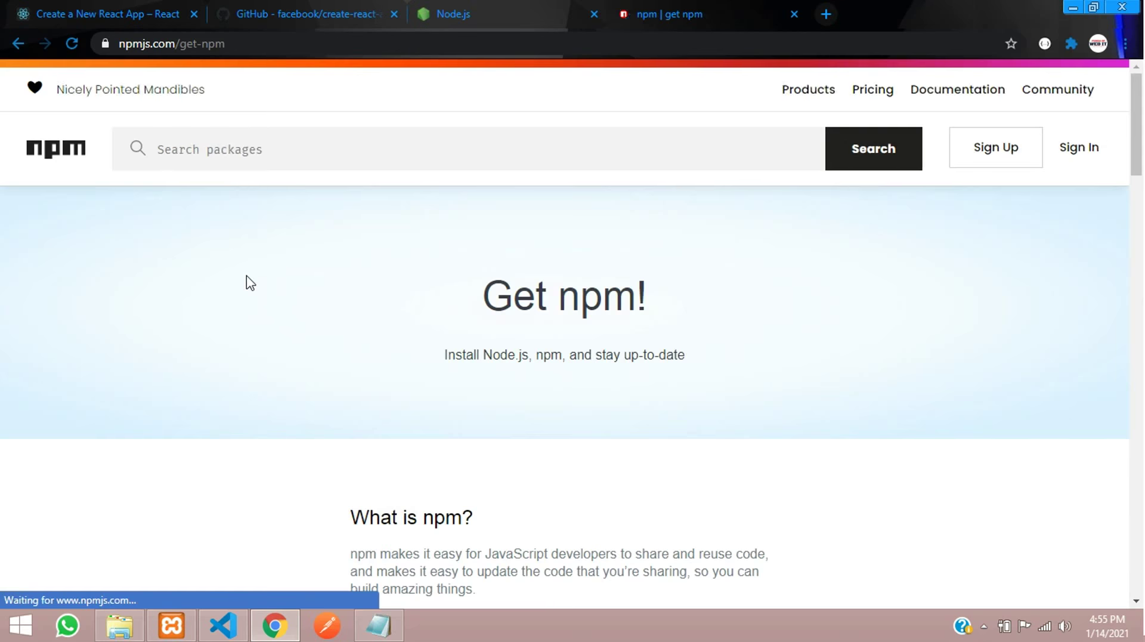
scroll(295, 337, down, 1)
scroll(295, 337, down, 5)
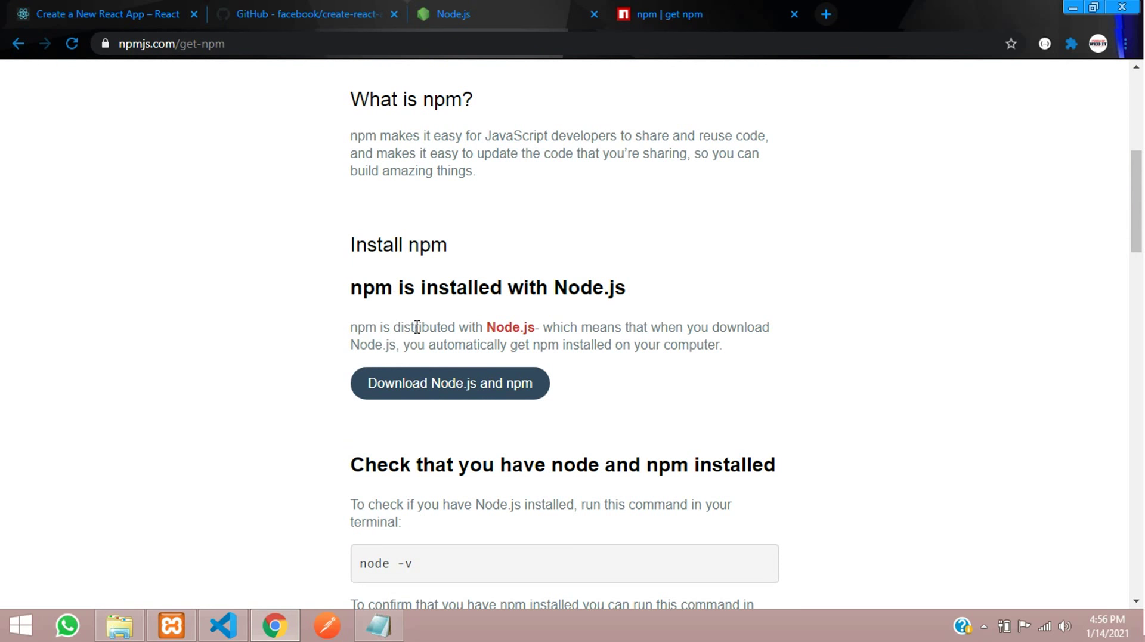
scroll(462, 335, down, 3)
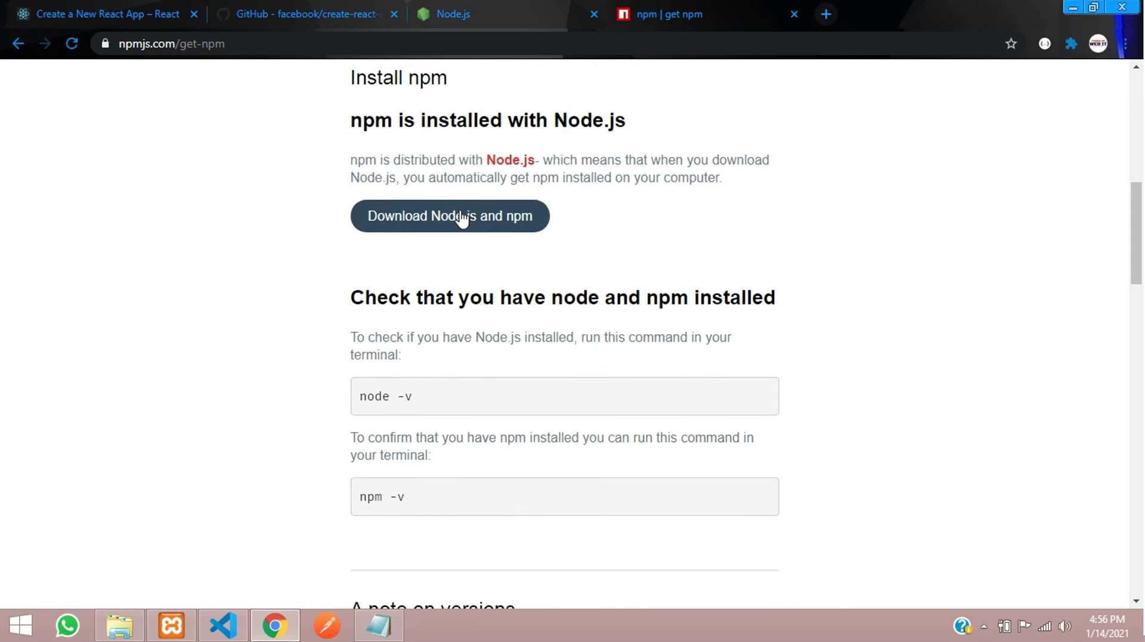
scroll(358, 144, up, 2)
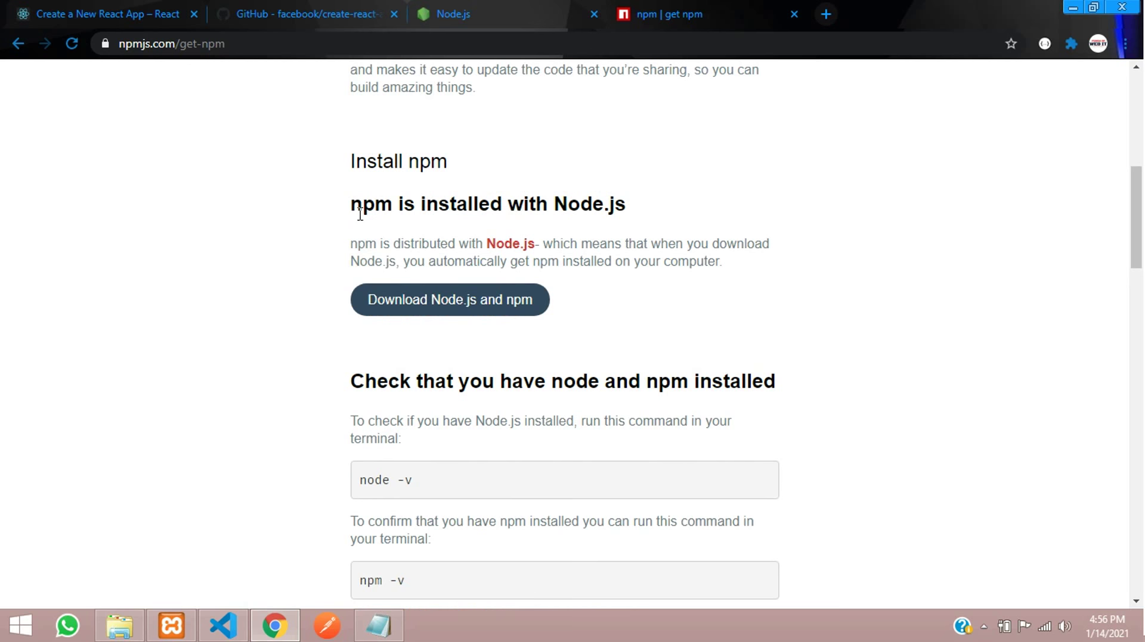
drag(352, 205, 598, 203)
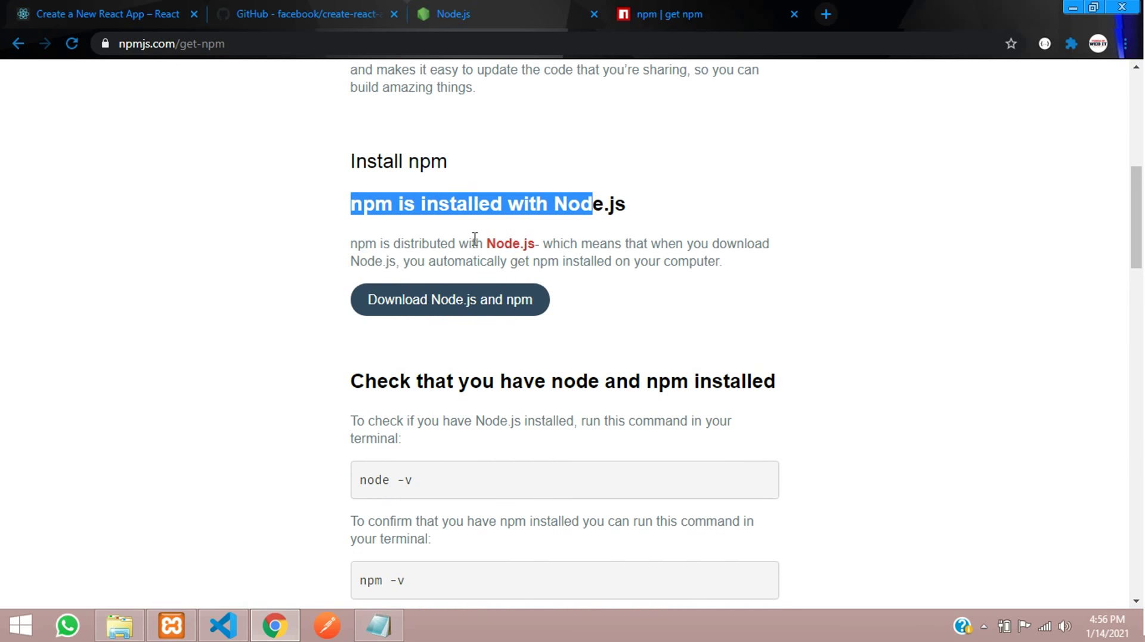
scroll(475, 240, down, 3)
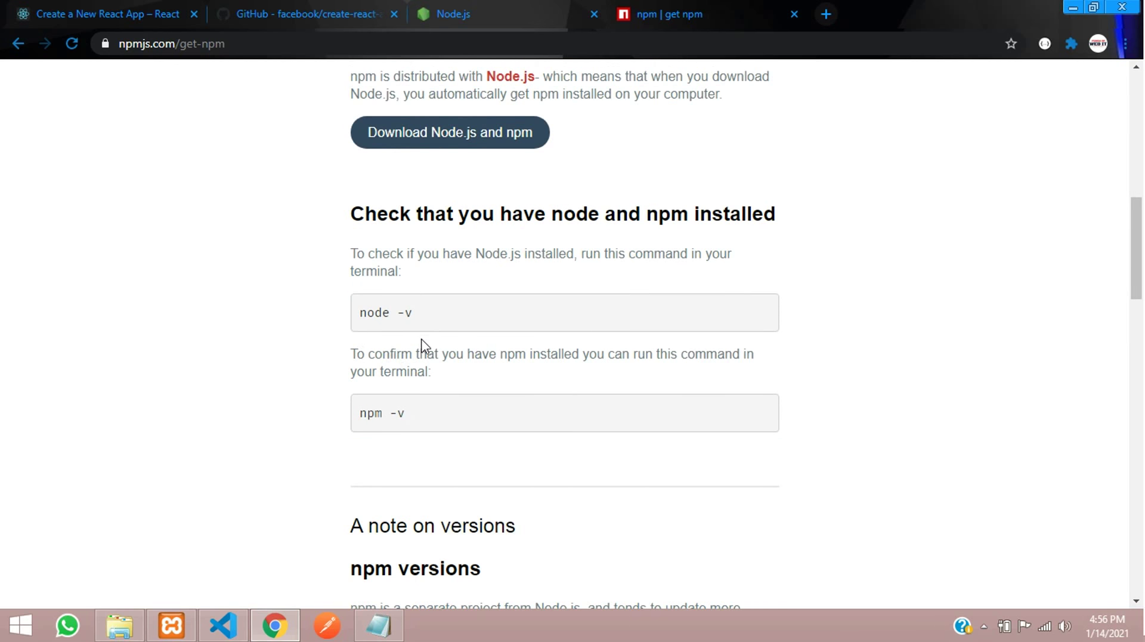
scroll(435, 340, up, 1)
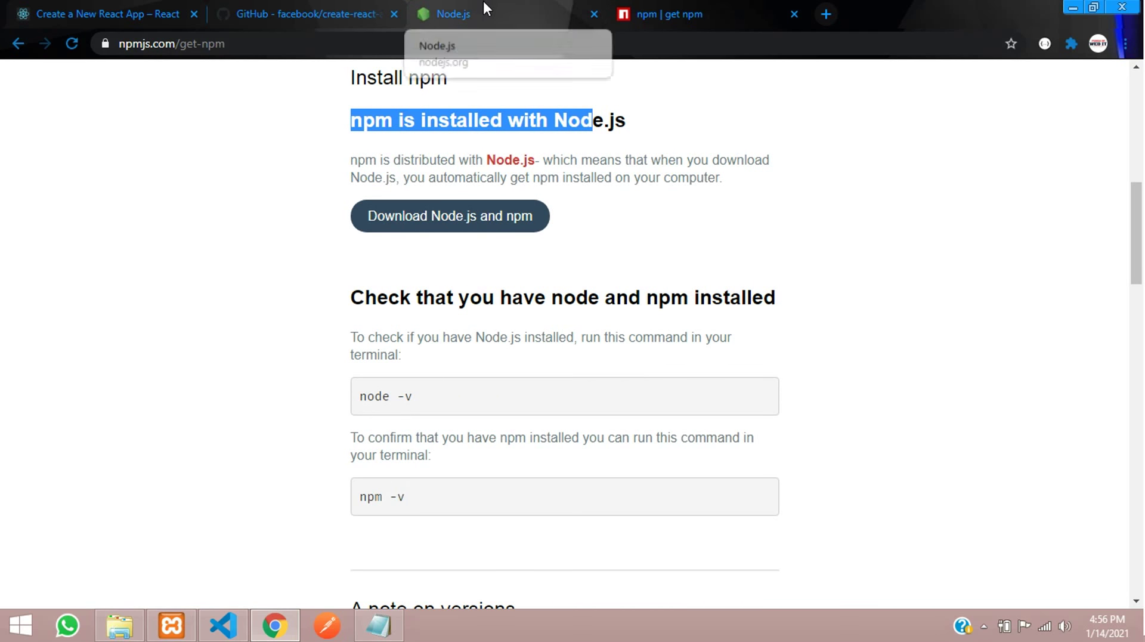
click(235, 626)
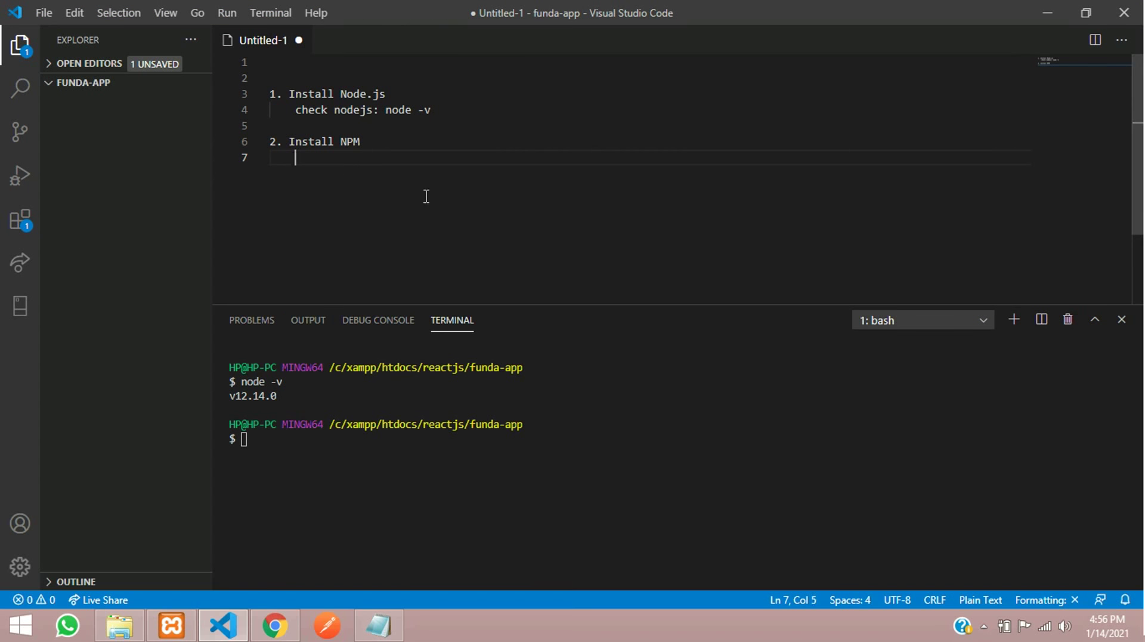
Add the install line with npm install -g npm to the notes.
text(d :)
key(Left)
text(install)
key(Right)
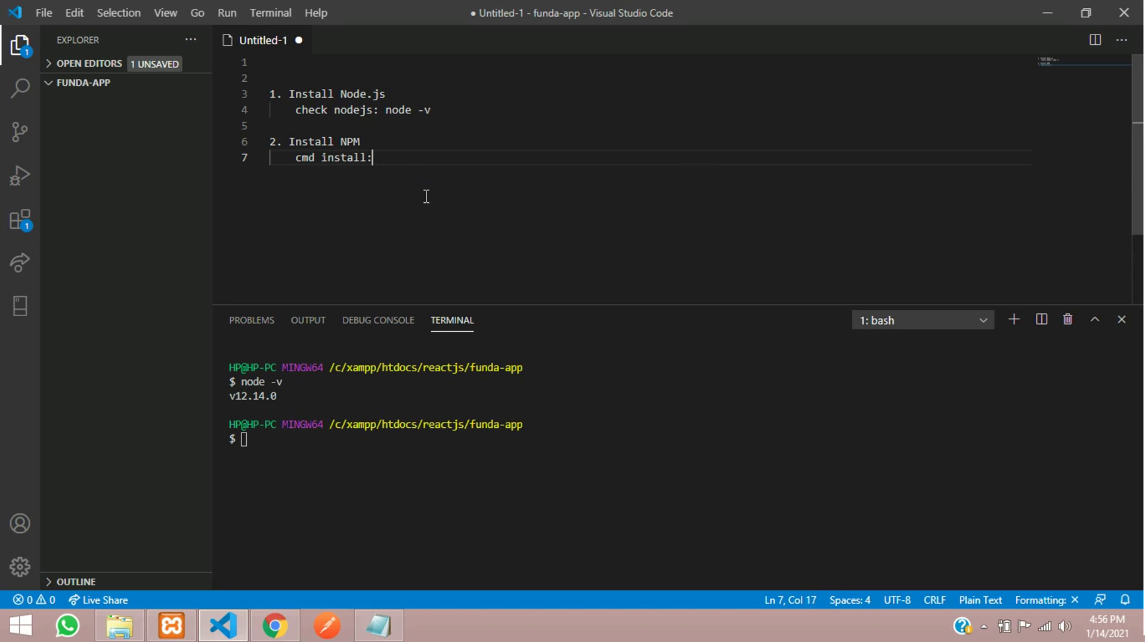
text(n)
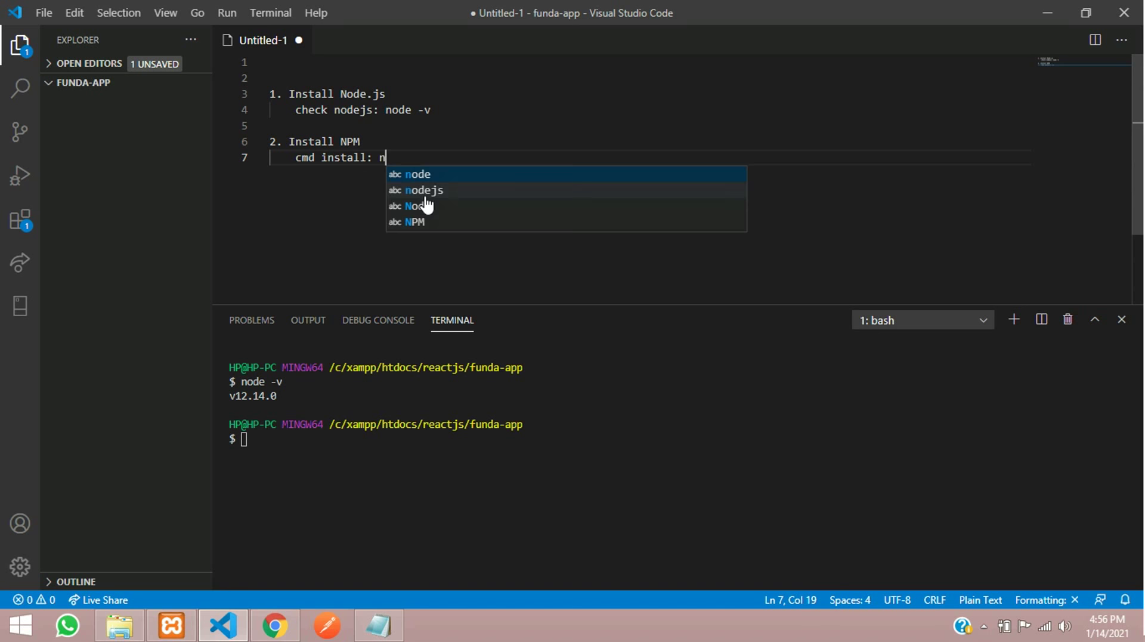
text(pm install )
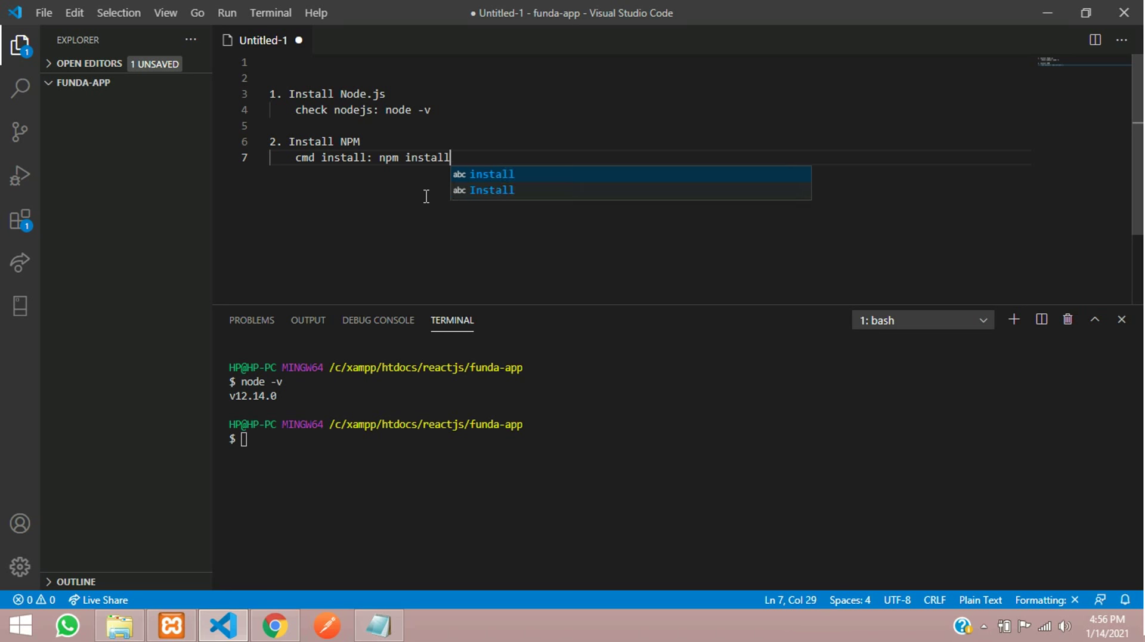
text(-g npm)
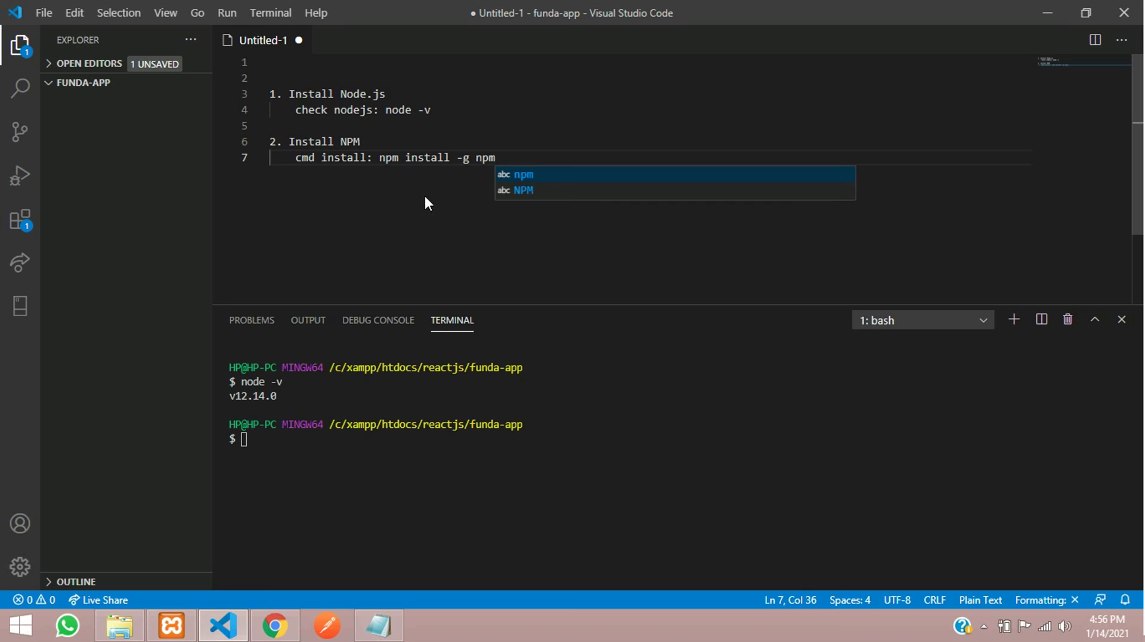
key(ctrl+s)
key(Escape)
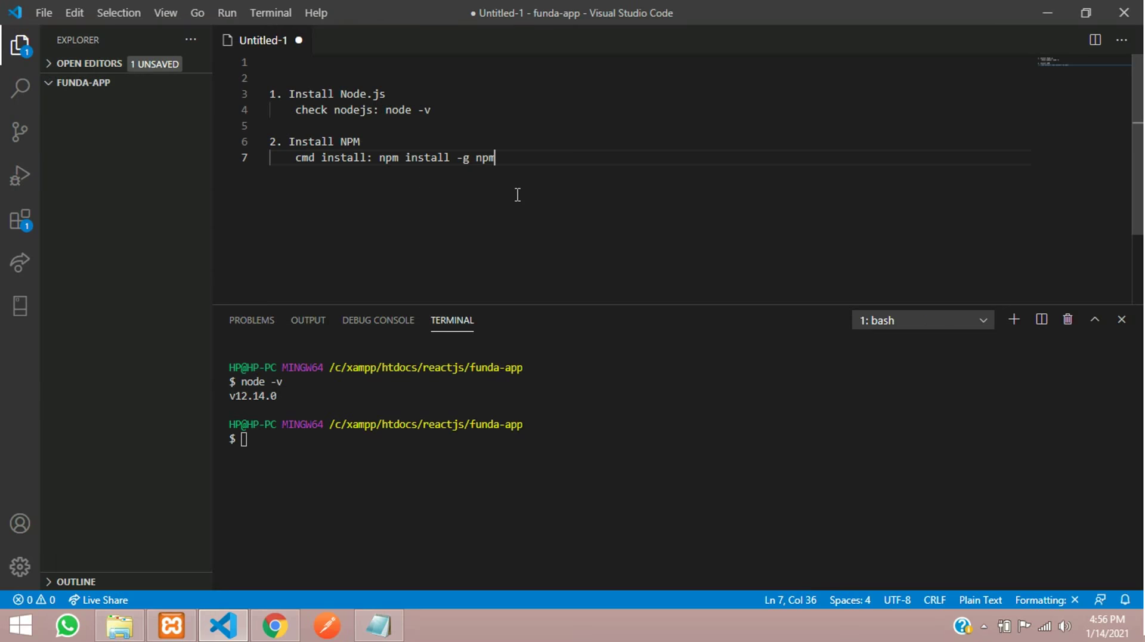
key(Return)
key(Return)
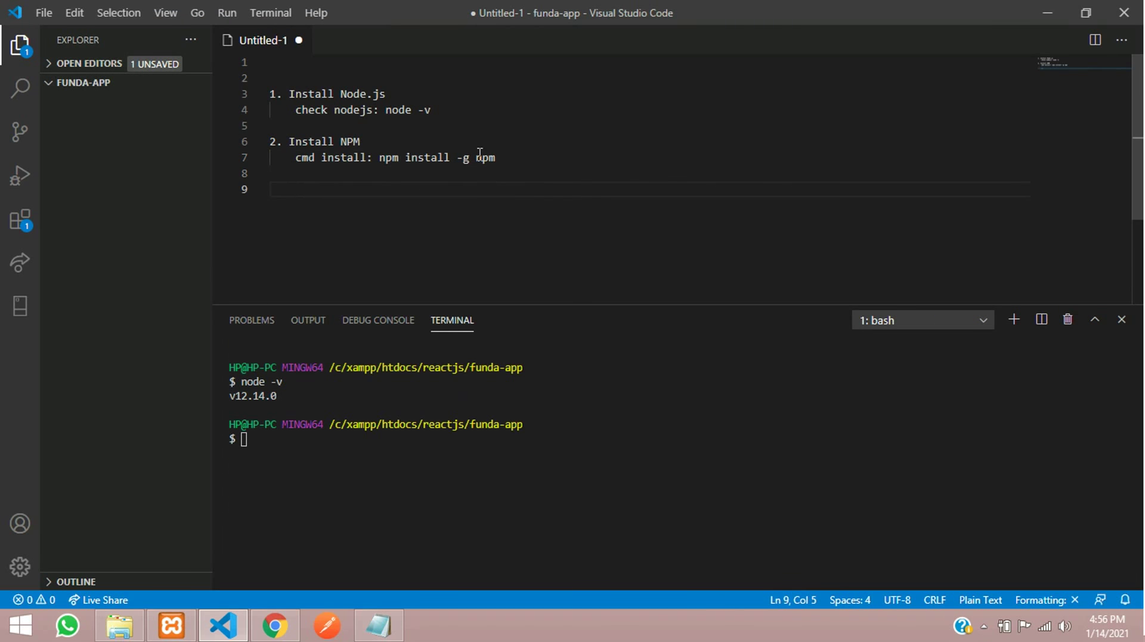
Write 'check npm: npm -v' on line 8 of the notes.
drag(510, 160, 379, 159)
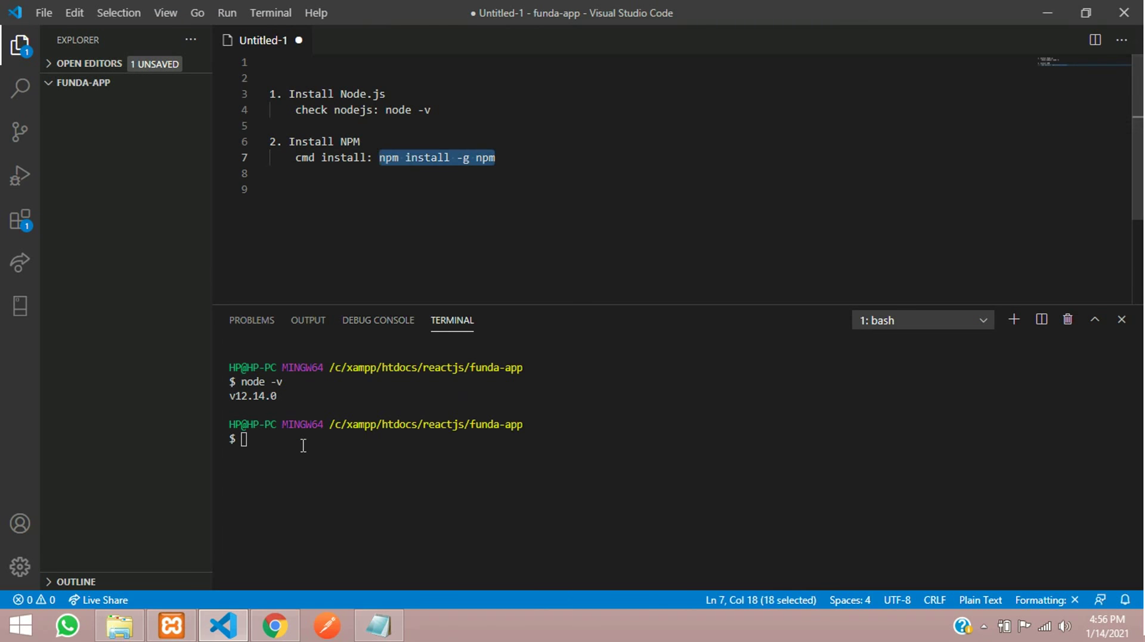
click(505, 177)
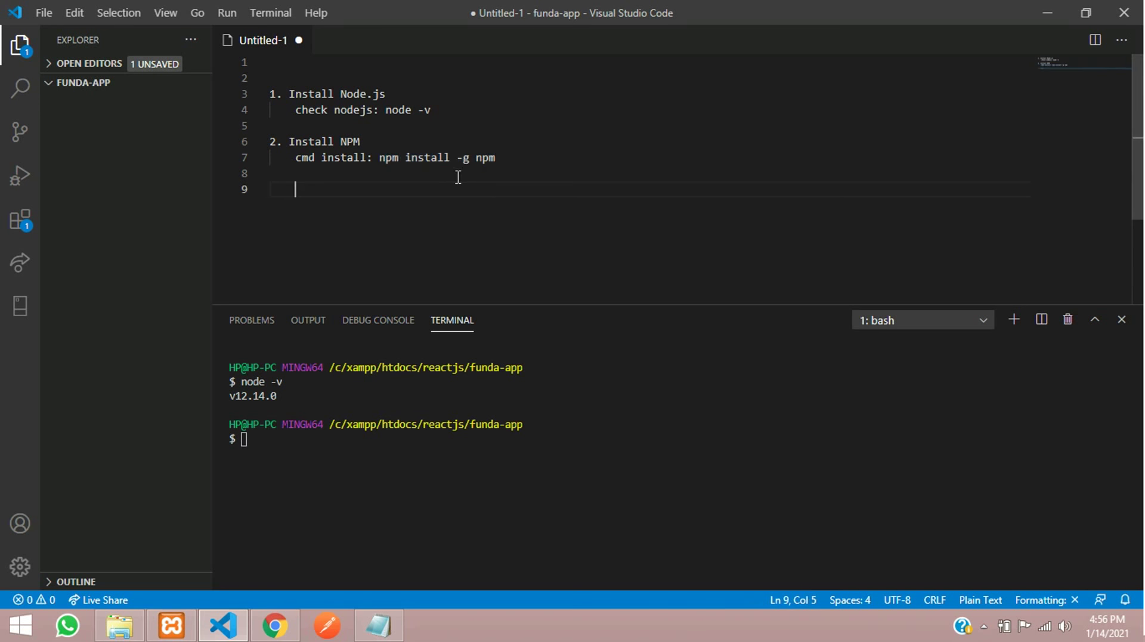
text(check:)
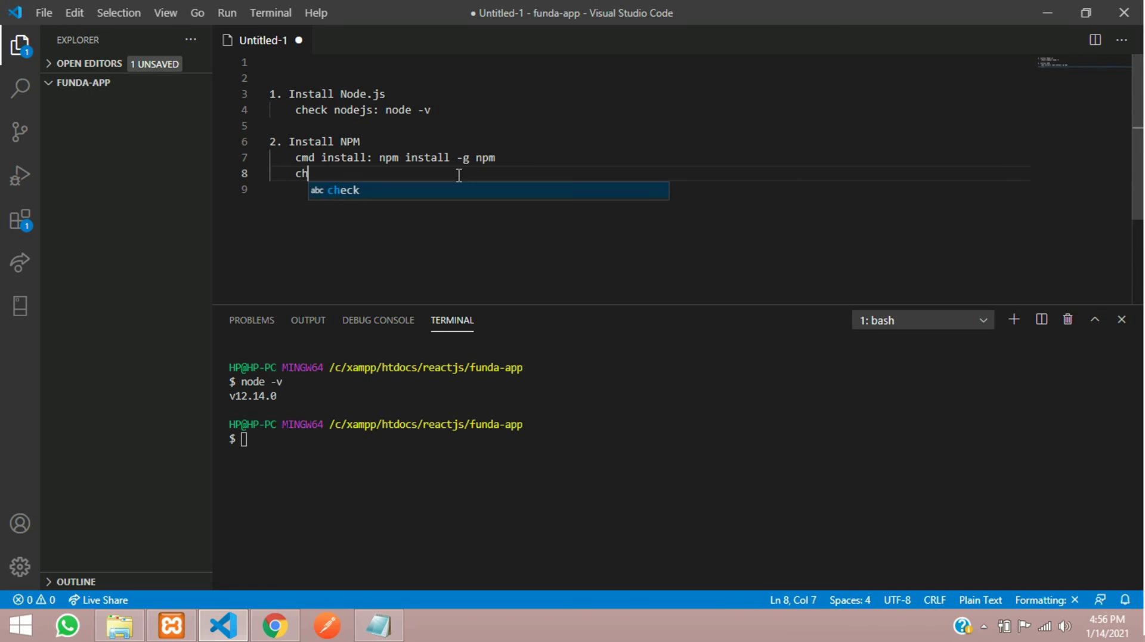
key(Left)
key(Left)
text(npm)
key(Right)
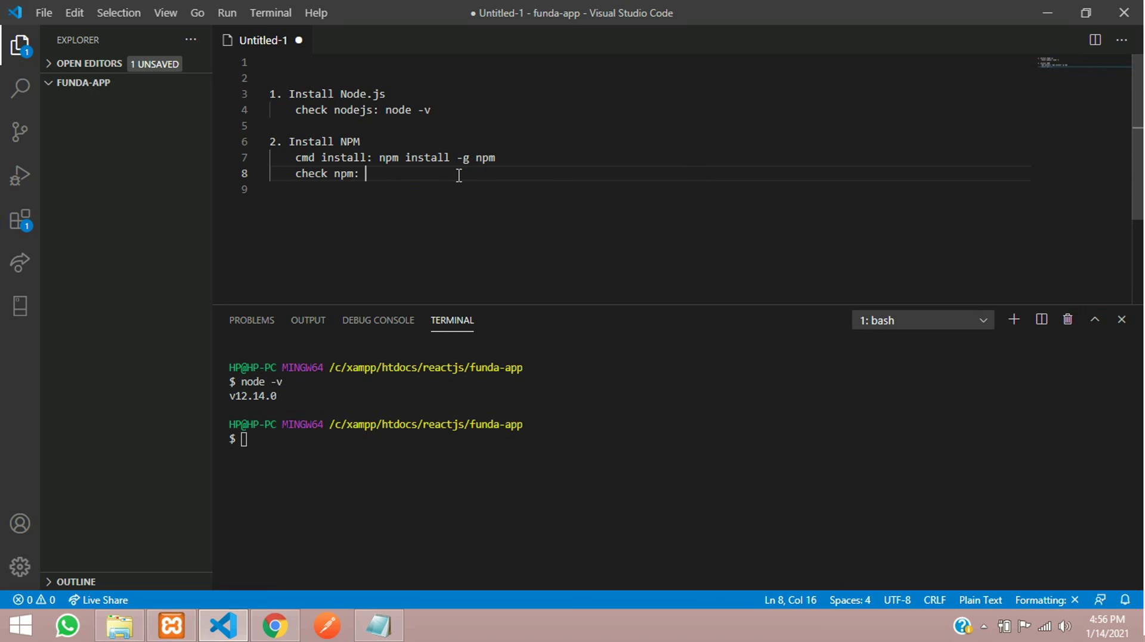
text(npm -)
key(ctrl+shift+Left)
key(ctrl+shift+Left)
key(ctrl+shift+Left)
key(ctrl+c)
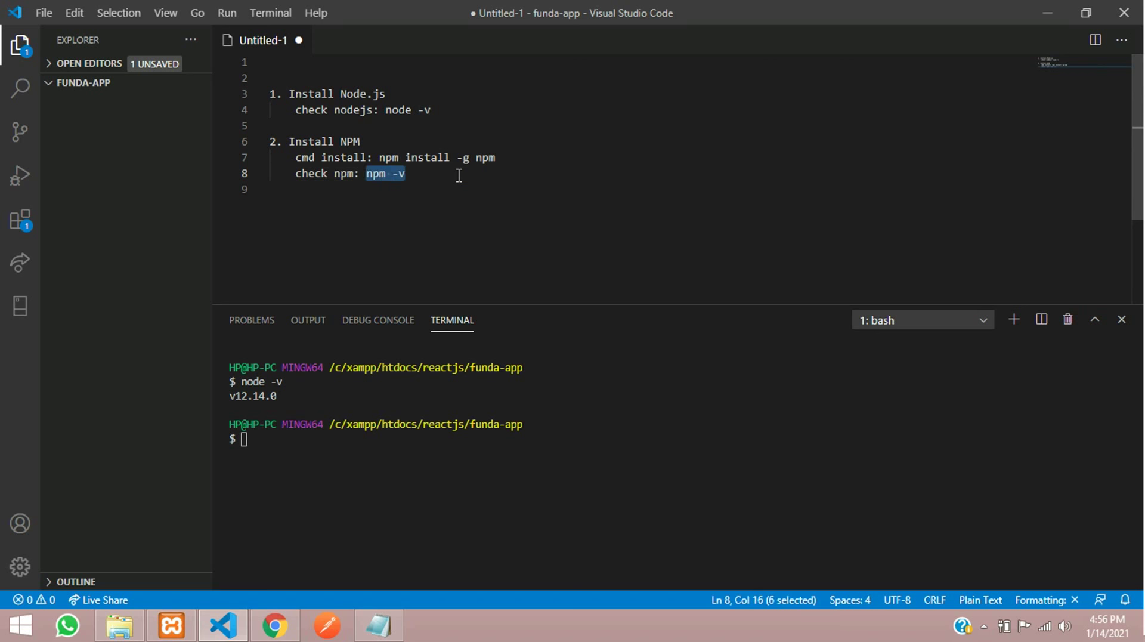
Run npm -v in the terminal, confirming npm version 6.14.10.
click(323, 450)
key(ctrl+v)
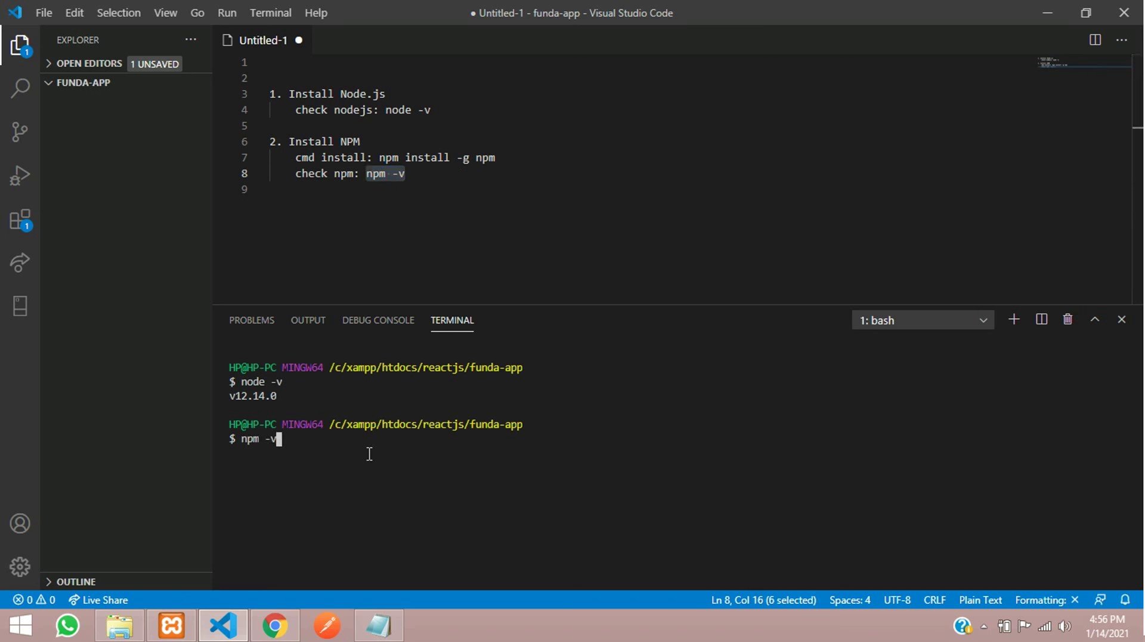
key(Return)
drag(254, 456, 284, 454)
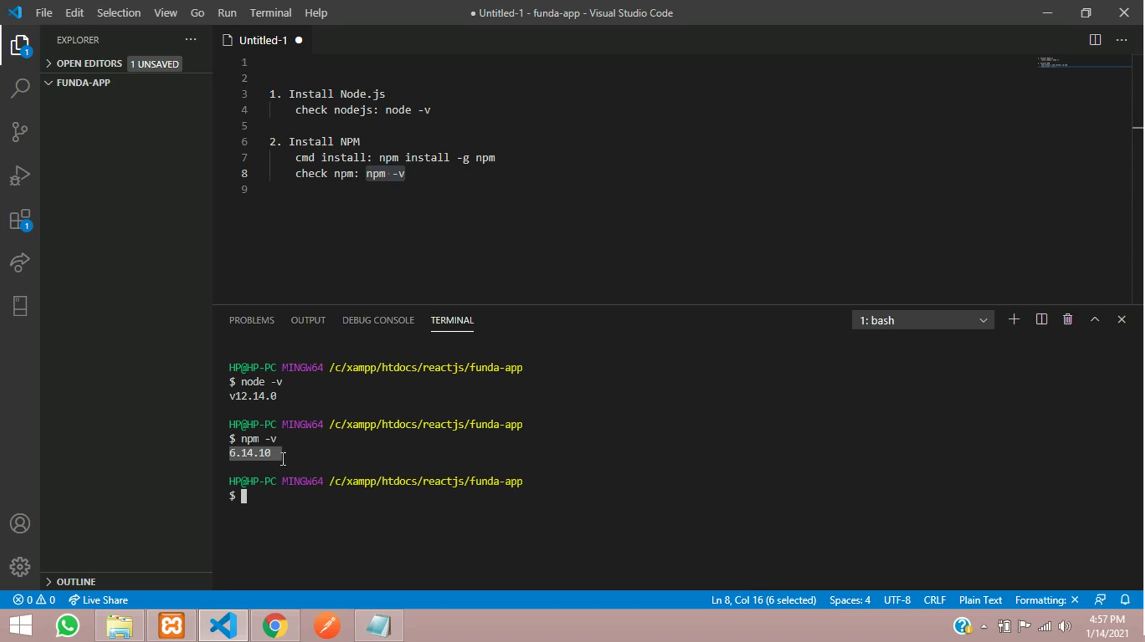
click(283, 458)
drag(484, 174, 264, 80)
click(413, 188)
click(275, 626)
Return to the GitHub create-react-app README and scroll to its Quick Overview.
click(281, 8)
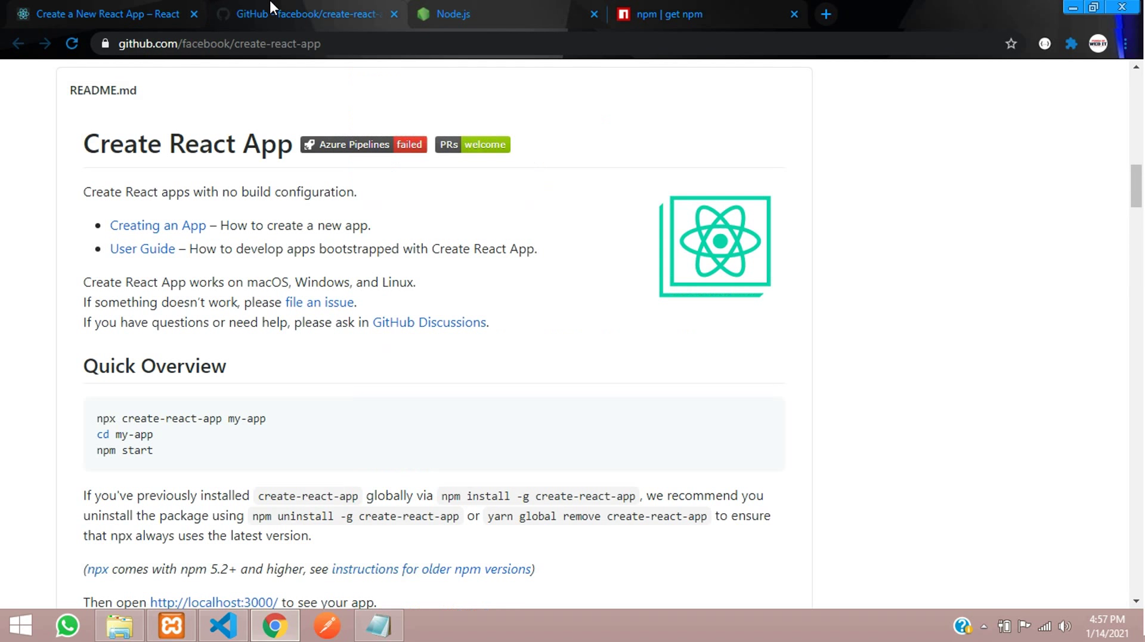
click(112, 10)
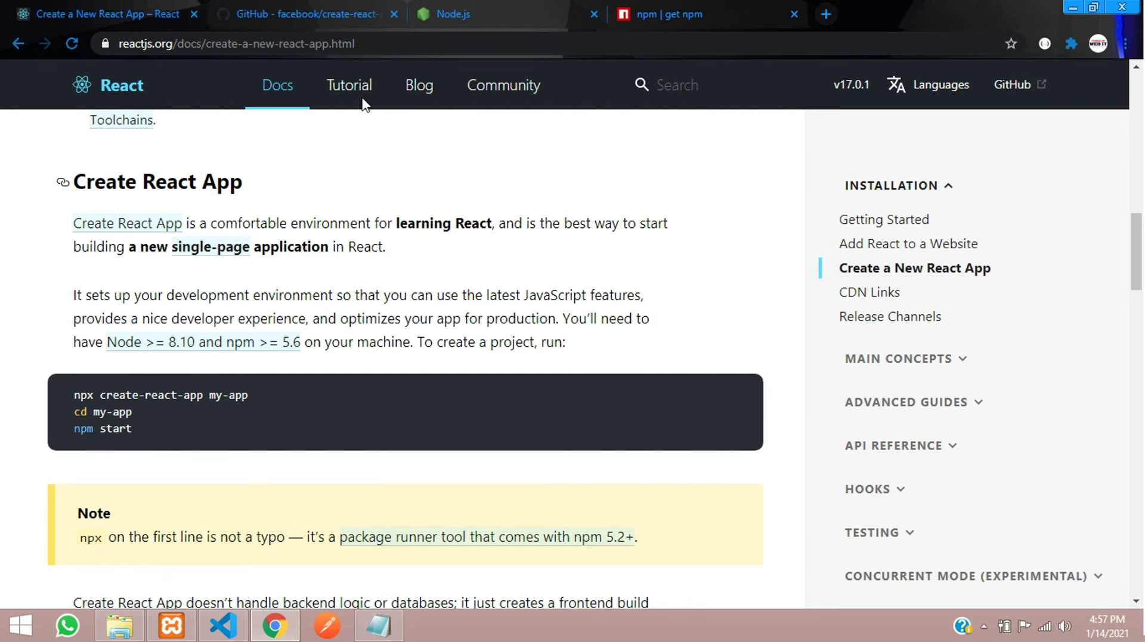
click(322, 11)
scroll(261, 148, up, 1)
scroll(261, 147, up, 1)
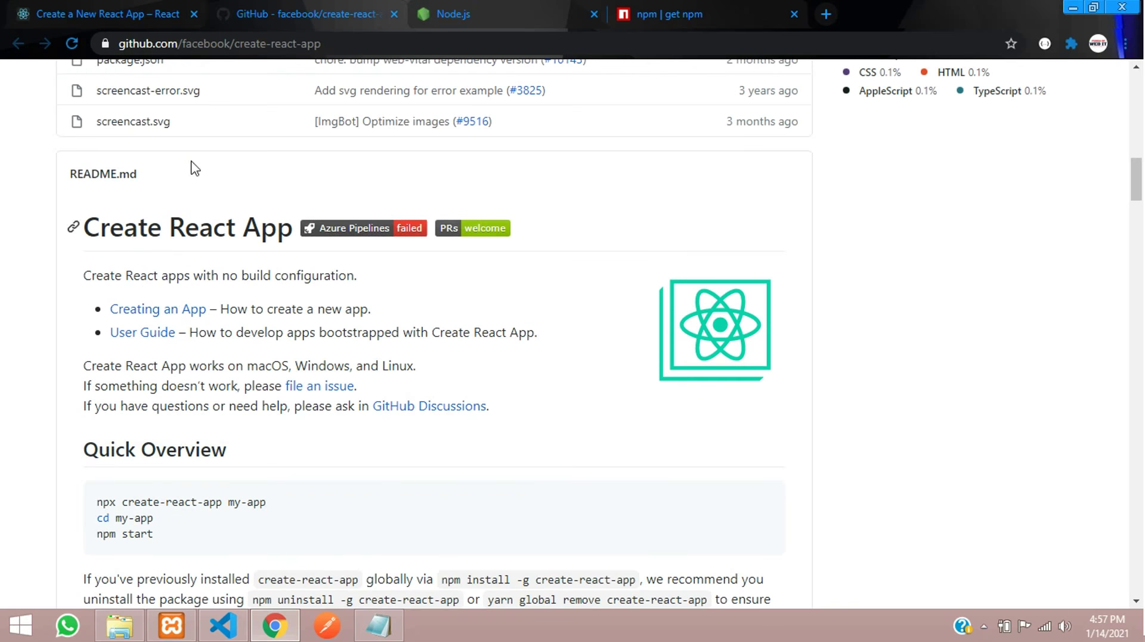
scroll(157, 382, down, 1)
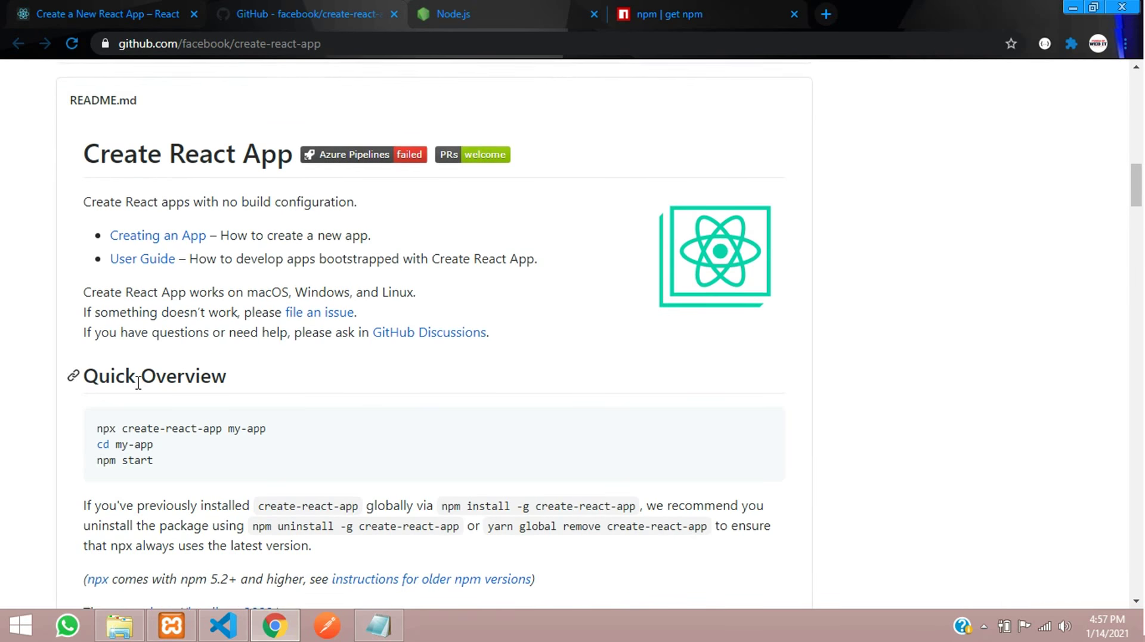
drag(96, 366, 304, 368)
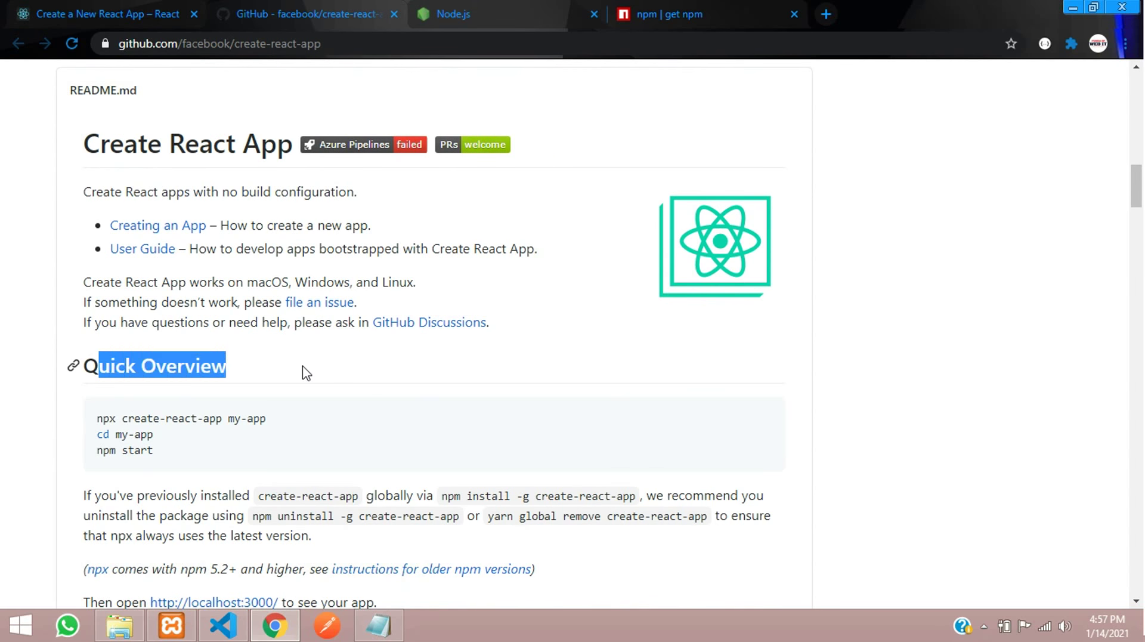
click(303, 373)
Select the npm install -g create-react-app command, then return to VS Code.
scroll(162, 374, down, 1)
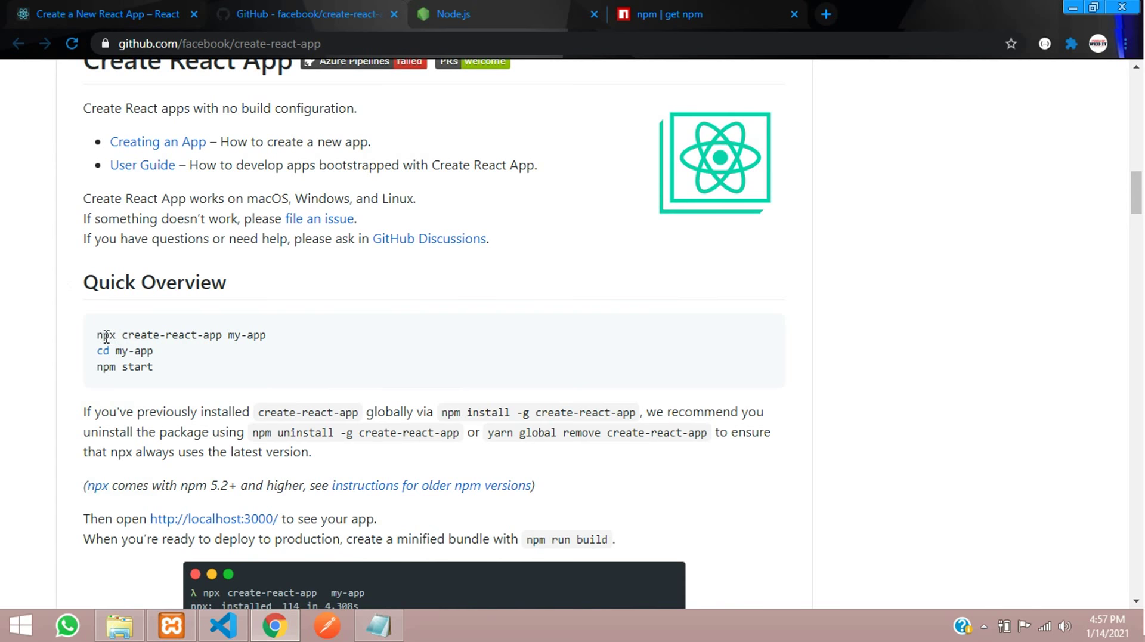
drag(102, 335, 292, 340)
click(291, 340)
scroll(292, 342, down, 1)
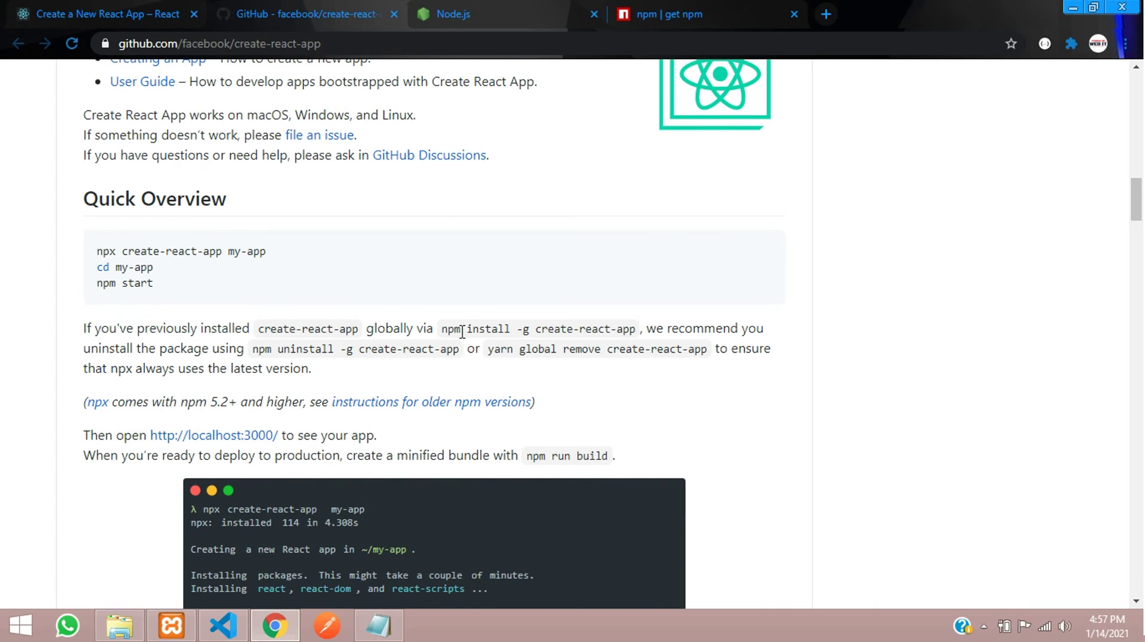
drag(471, 328, 625, 322)
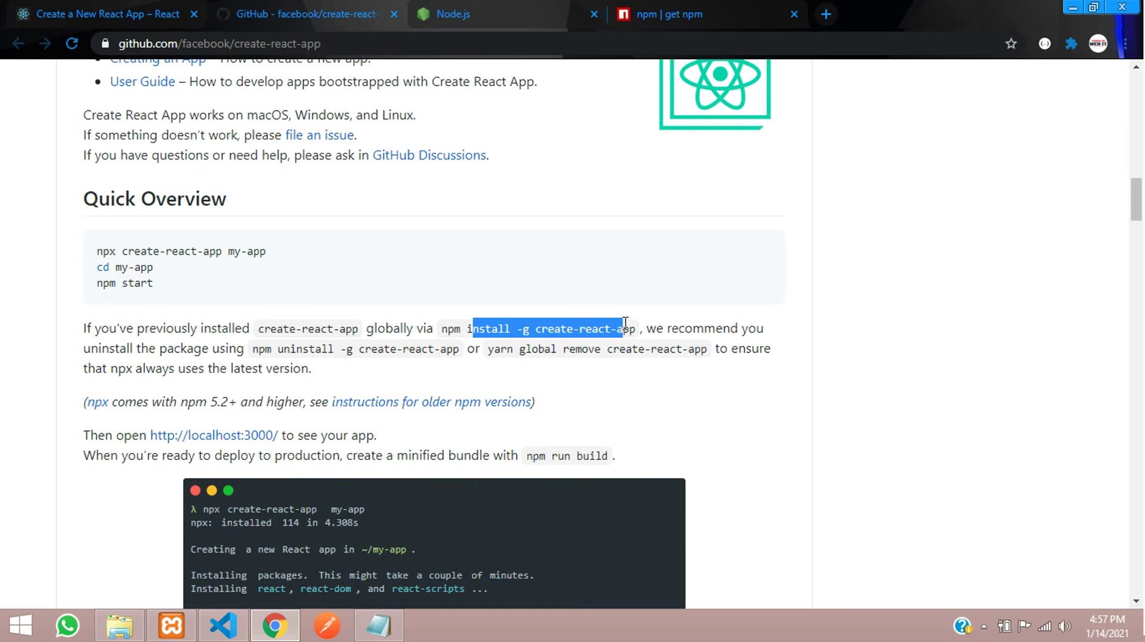
click(468, 332)
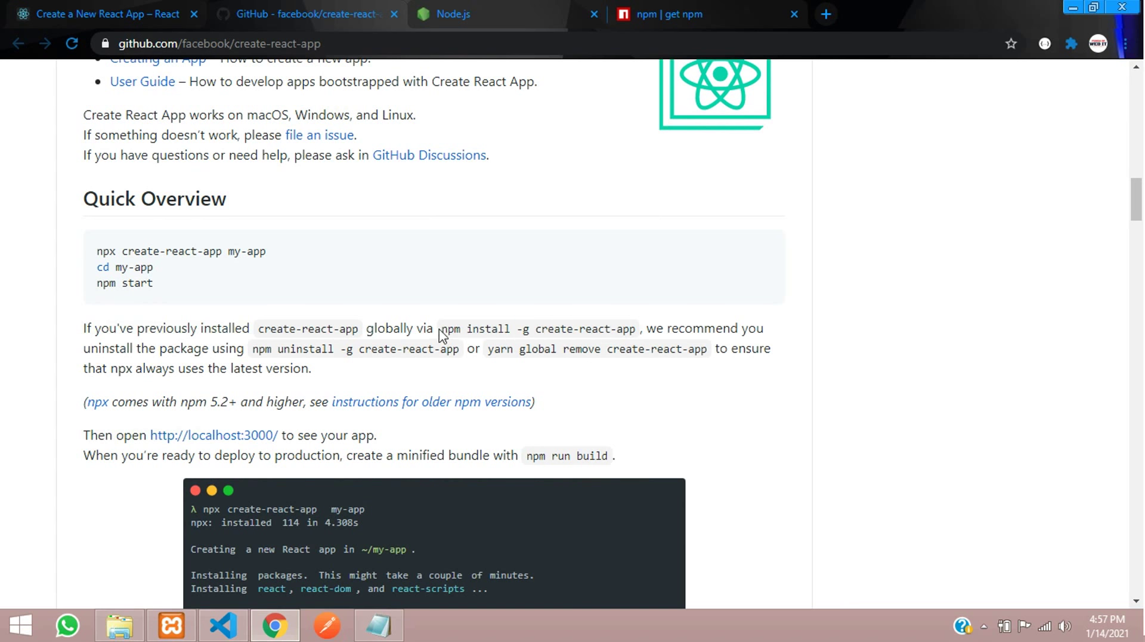
drag(442, 328, 636, 322)
key(ctrl+c)
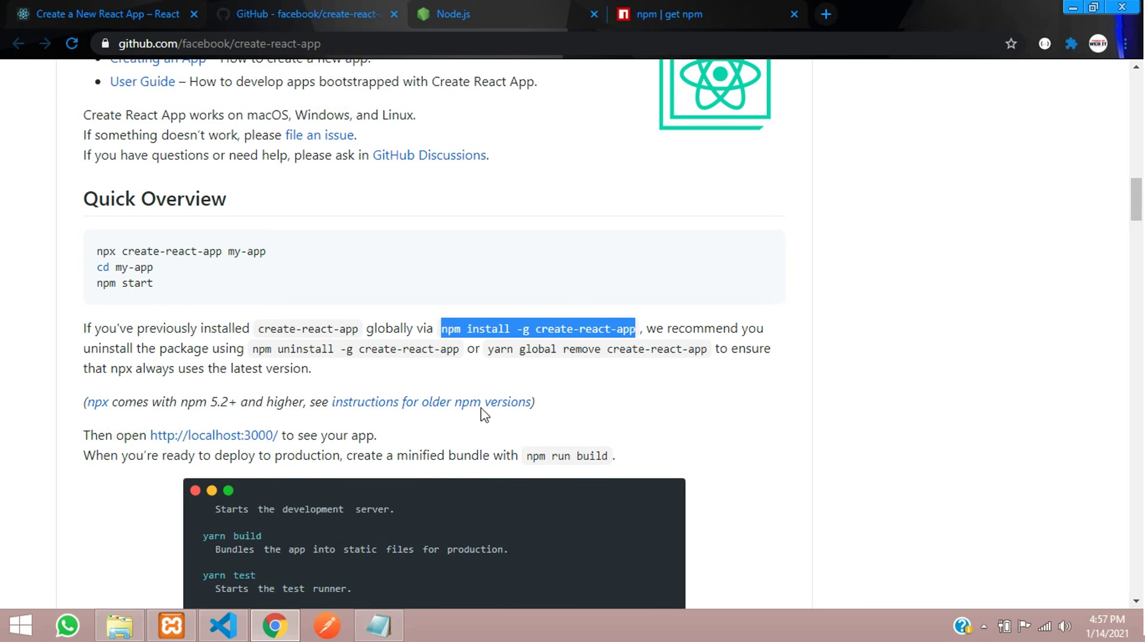
click(223, 626)
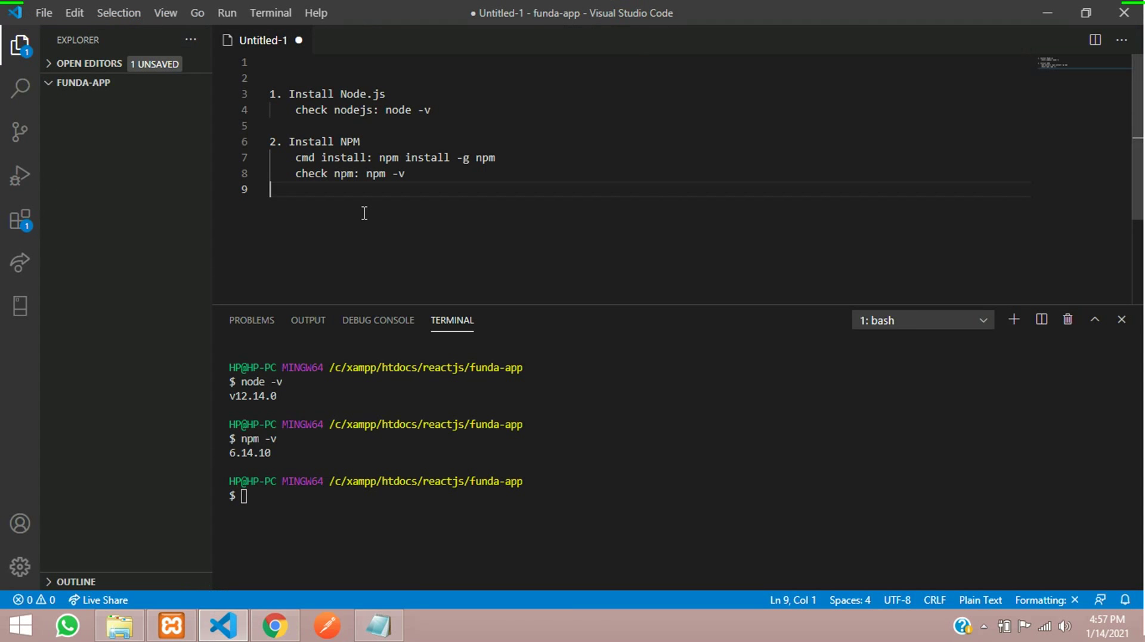
Insert a blank line and title step 3 'React Install - Globally'.
key(Home)
key(Left)
key(Down)
key(Home)
key(Return)
key(ctrl+v)
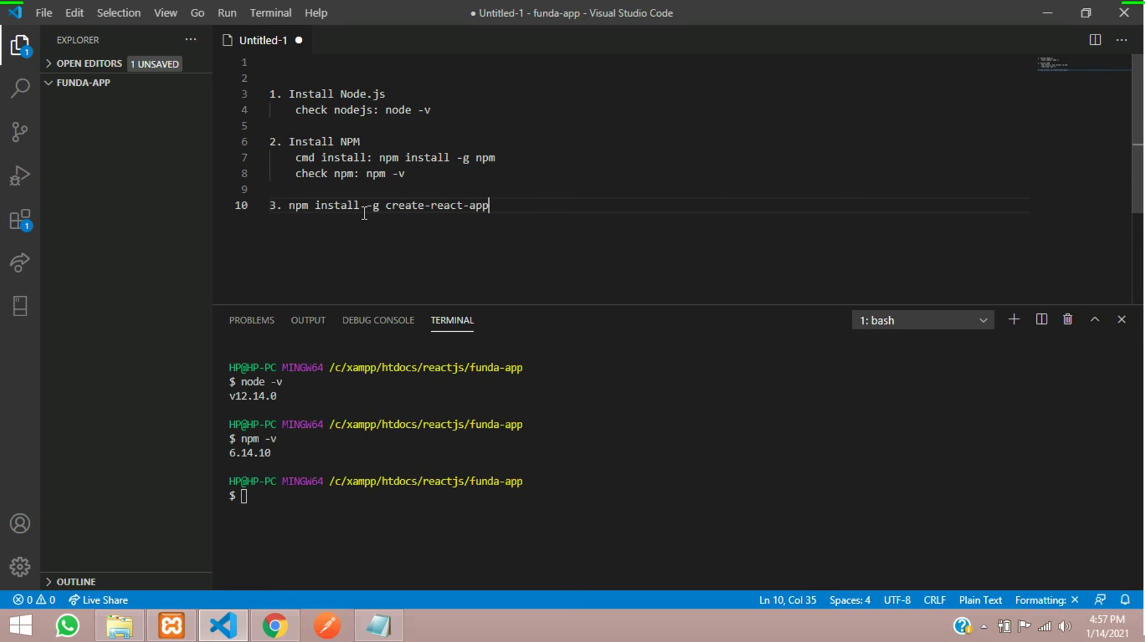
key(ctrl+z)
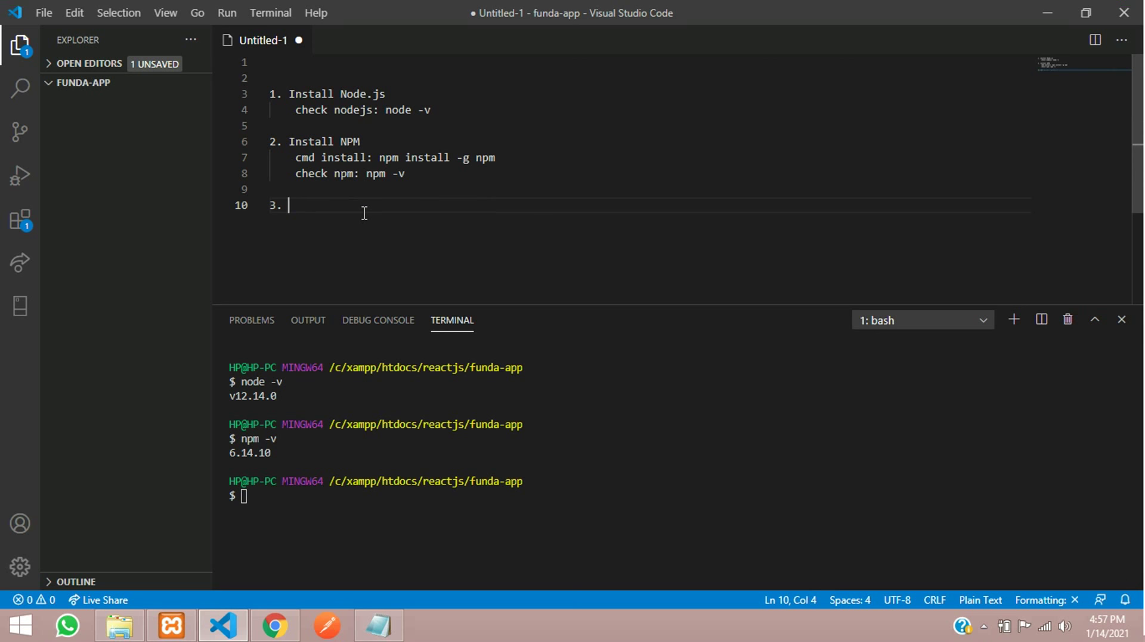
text(React )
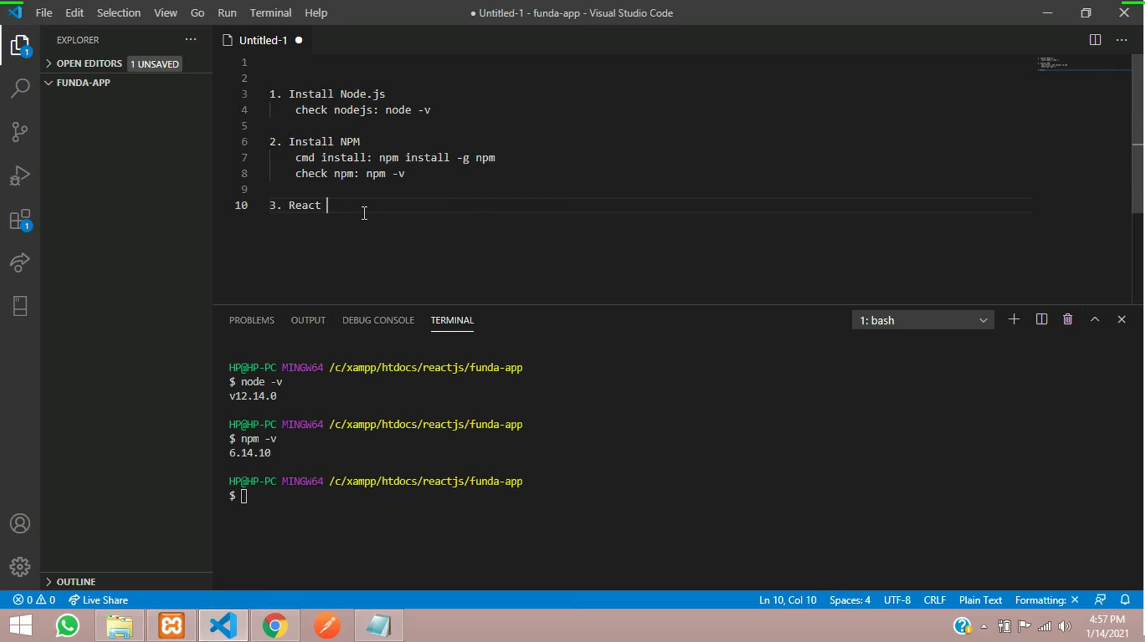
text(Install - Globally)
key(Return)
Add 'cmd: npm install -g create-react-app' on the line beneath the step 3 heading.
key(ctrl+v)
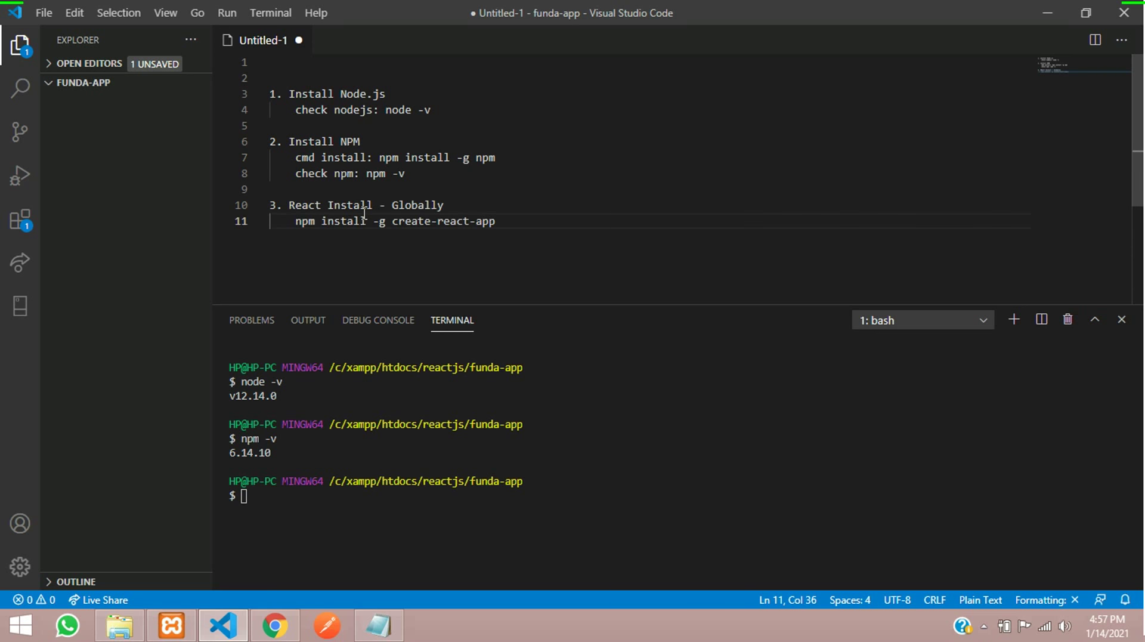
key(Home)
text(cmd:)
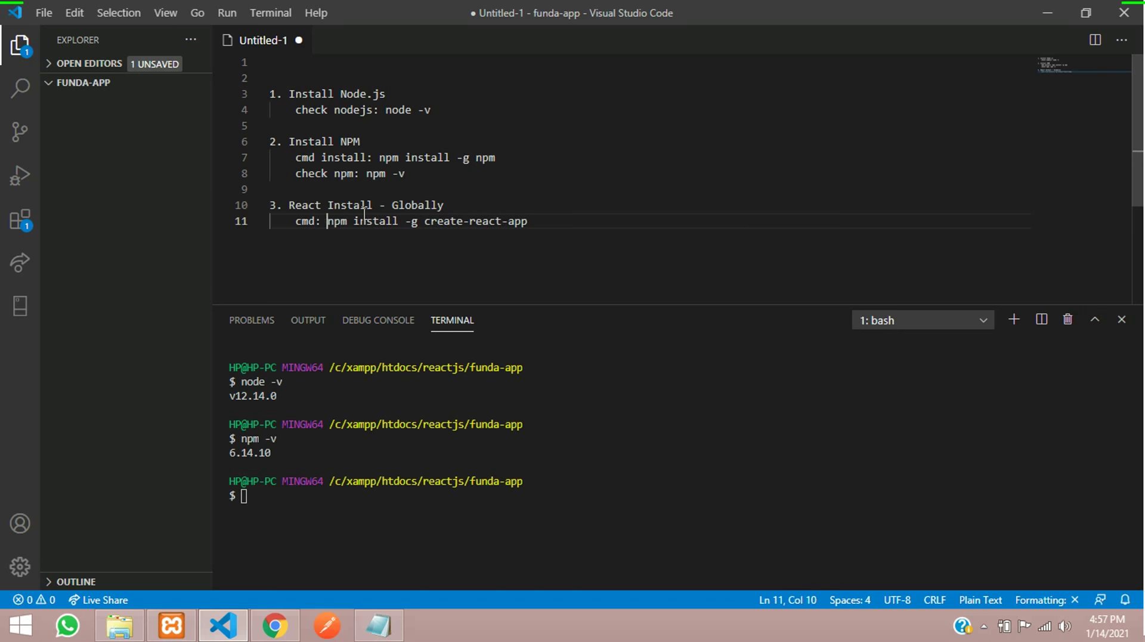
shift+click(573, 222)
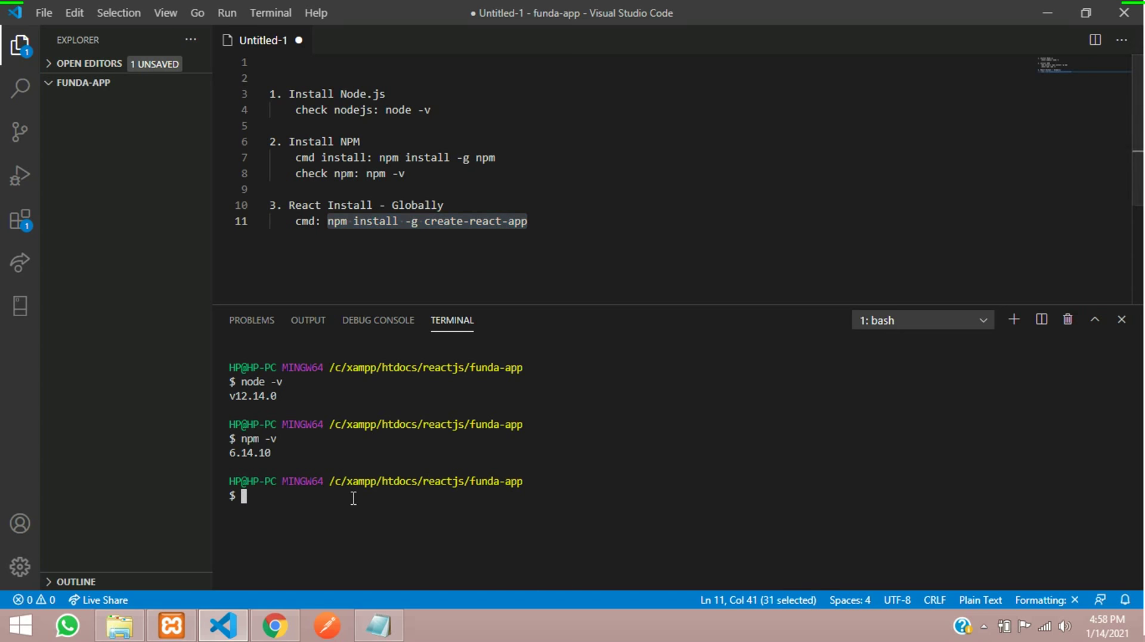
Add a 'check : create-react-app --version' line under the install command.
click(547, 223)
scroll(549, 226, down, 1)
key(Return)
key(Return)
click(549, 178)
double_click(517, 179)
drag(458, 179, 327, 179)
click(352, 210)
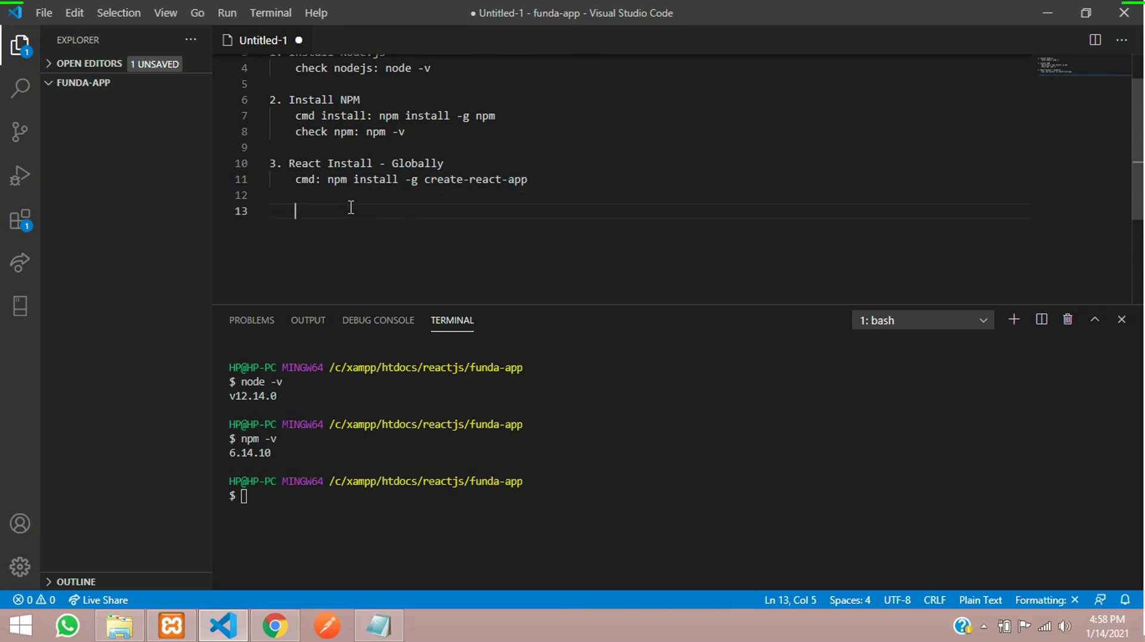
click(349, 198)
text(check :)
key(Right)
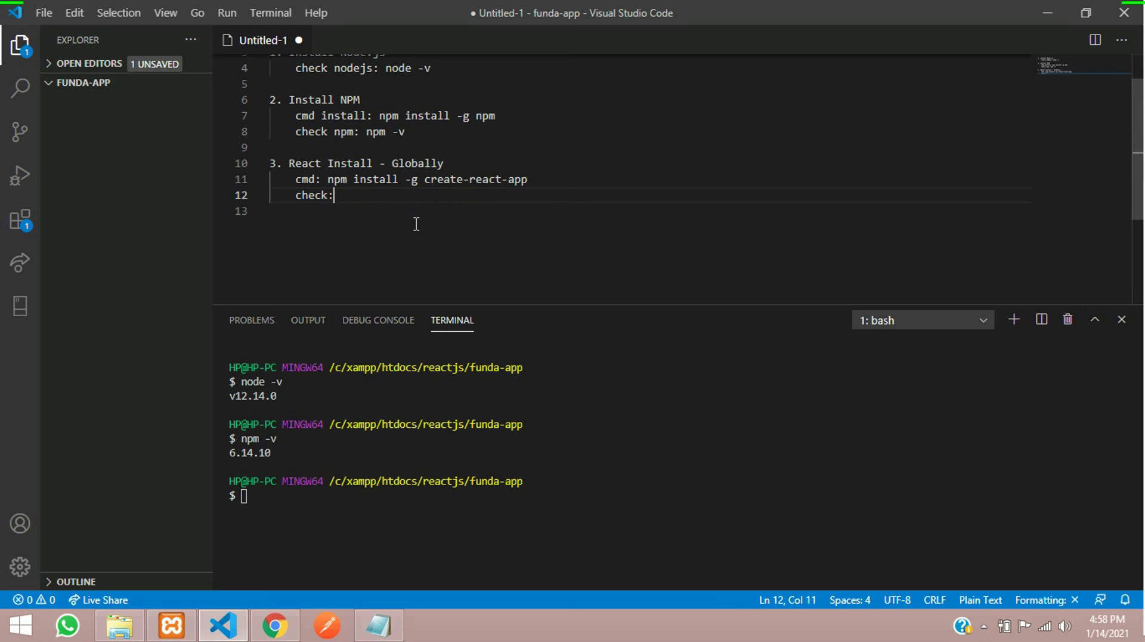
text(c)
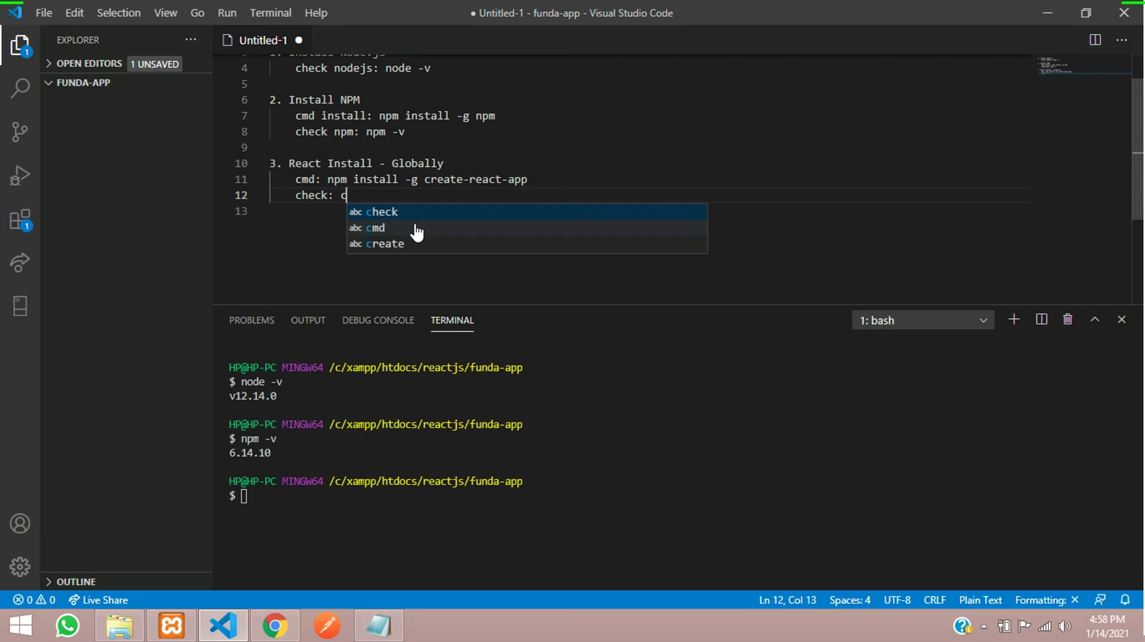
text(reate-)
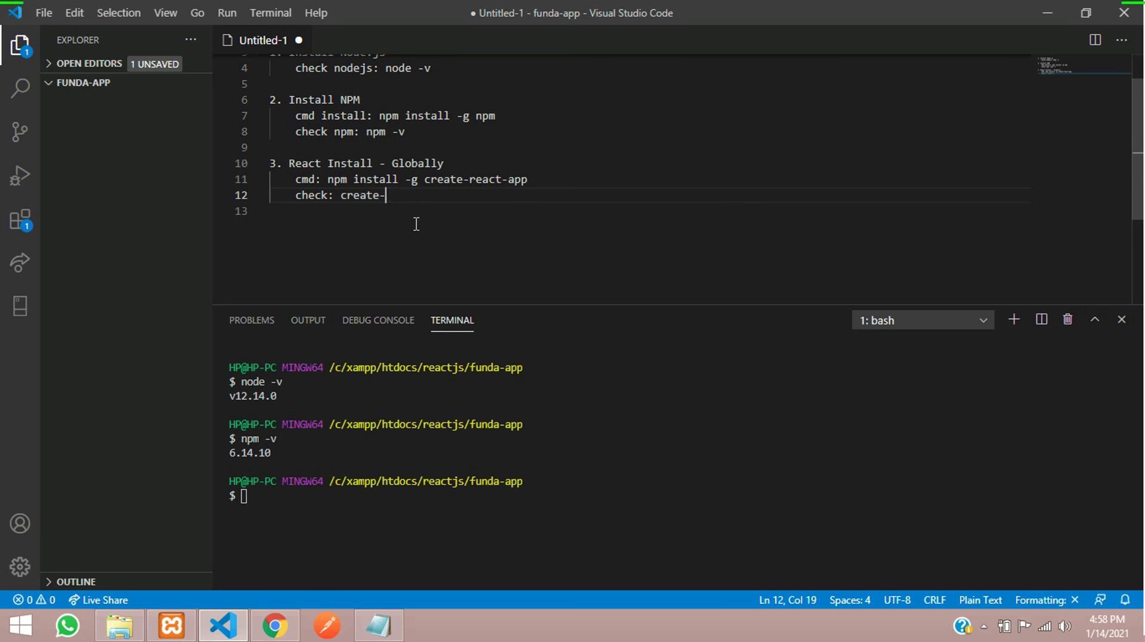
text(react-app)
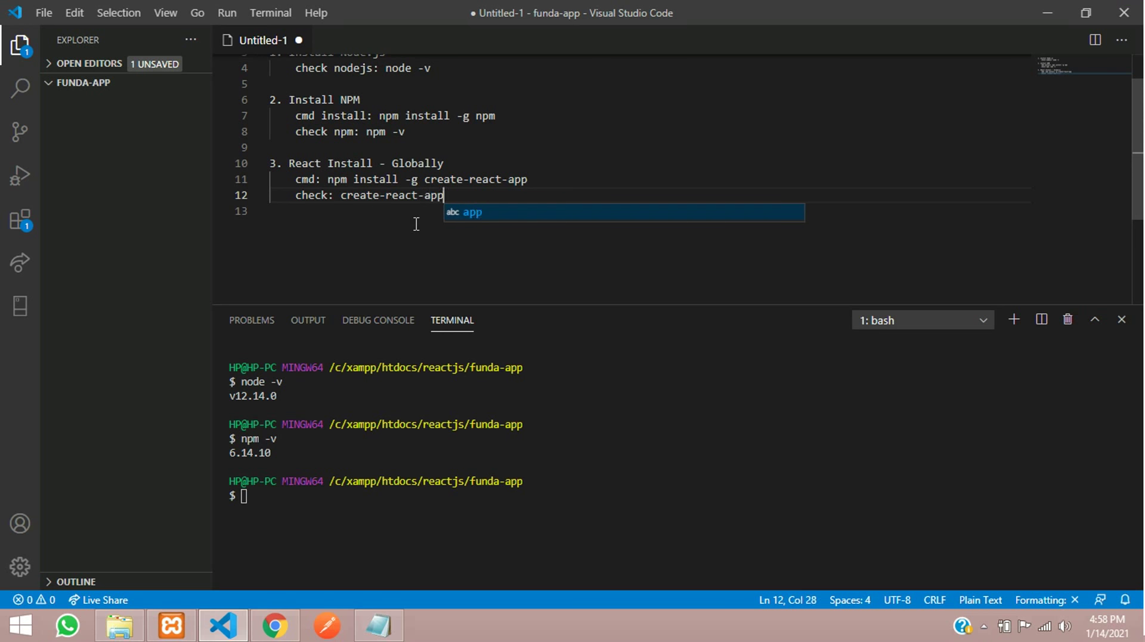
text( --version)
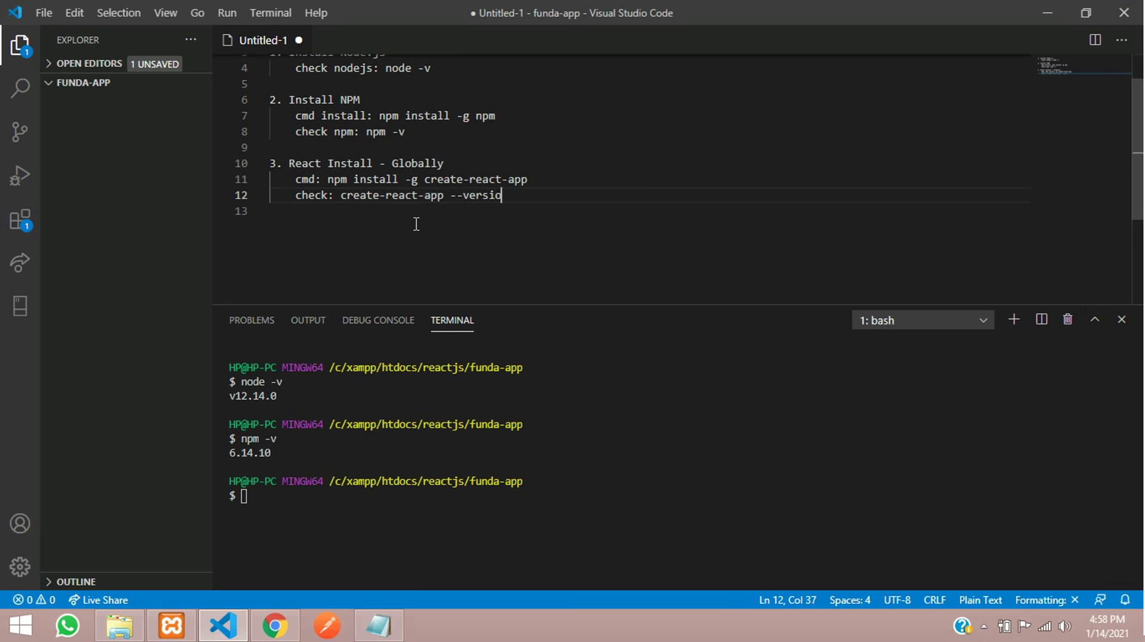
Copy the create-react-app --version check and run it in the terminal.
key(shift+Left)
key(shift+Left)
key(shift+Left)
key(shift+Left)
key(shift+Left)
key(shift+Left)
key(shift+Left)
key(shift+Left)
key(shift+Left)
key(shift+Left)
key(shift+Left)
key(shift+Left)
key(shift+Left)
key(shift+Left)
key(shift+Left)
key(shift+Left)
key(shift+Left)
key(shift+Left)
key(shift+Left)
key(shift+Left)
key(shift+Left)
key(shift+Left)
key(shift+Left)
key(shift+Left)
key(shift+Left)
key(shift+Left)
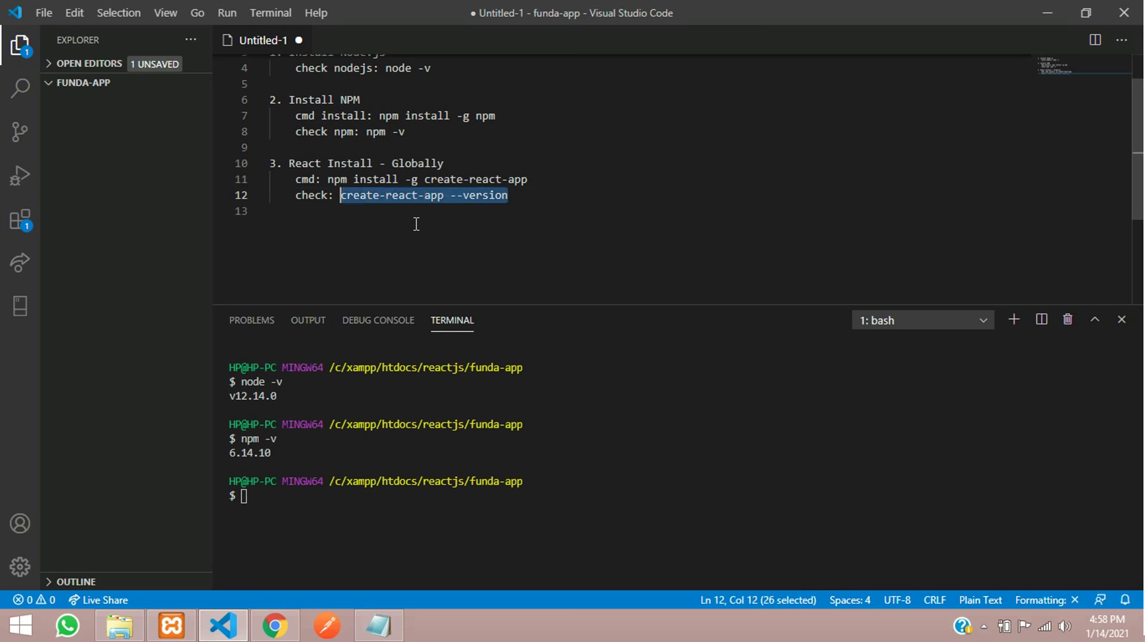
key(ctrl+c)
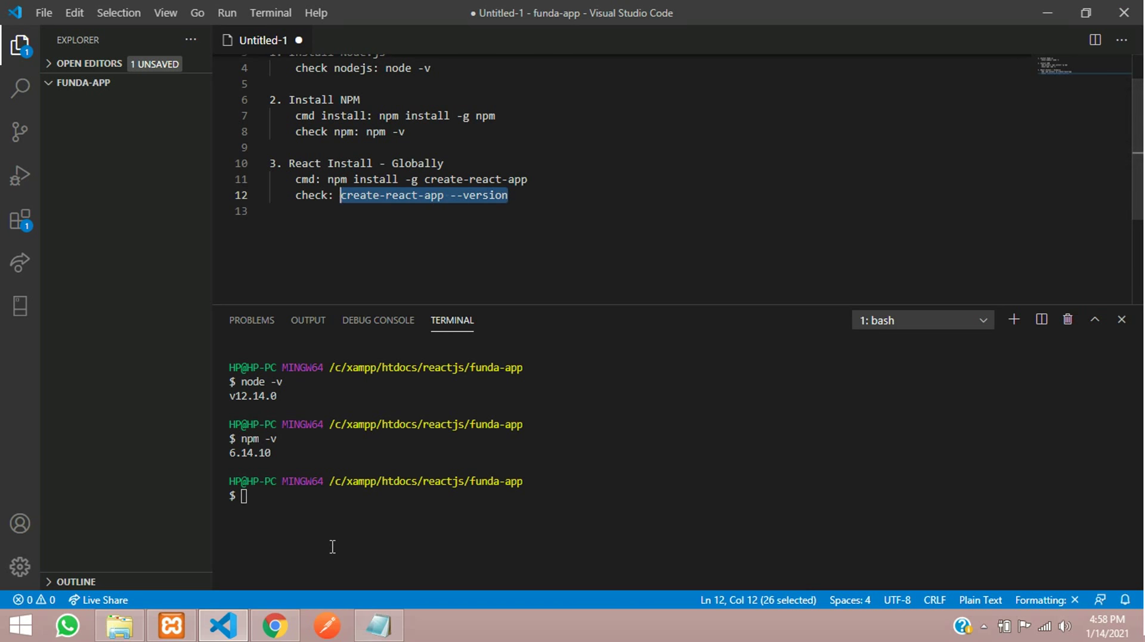
click(320, 515)
key(ctrl+v)
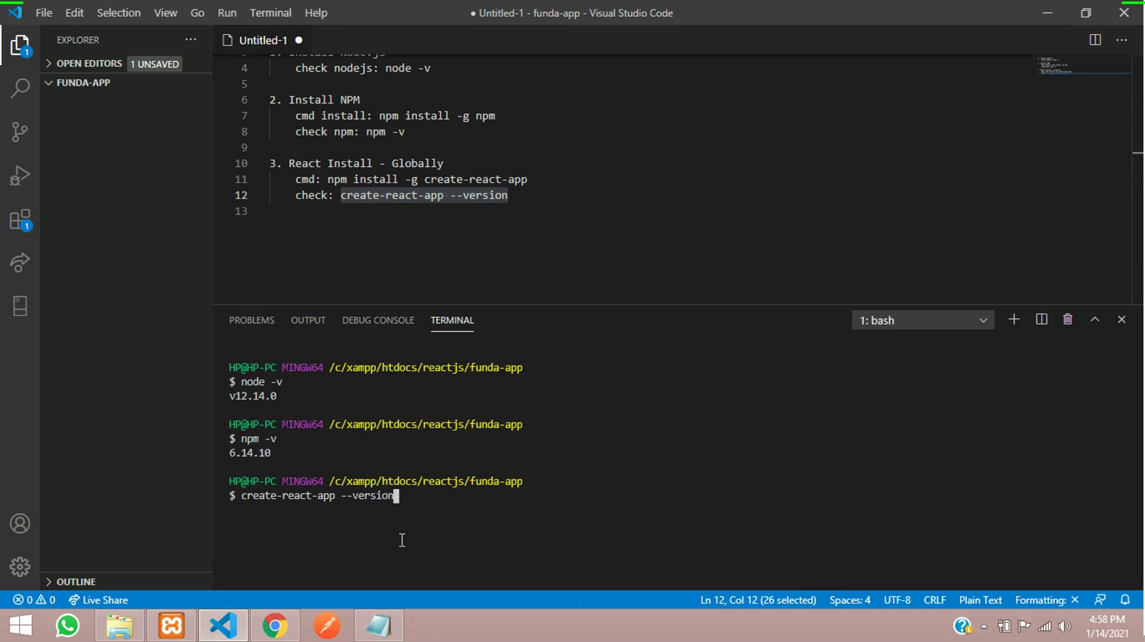
key(Return)
Select the reported version 3.3.0 and start line 14 for the next step.
drag(328, 179, 528, 179)
click(535, 200)
drag(230, 510, 260, 510)
key(ctrl+c)
click(548, 212)
key(Return)
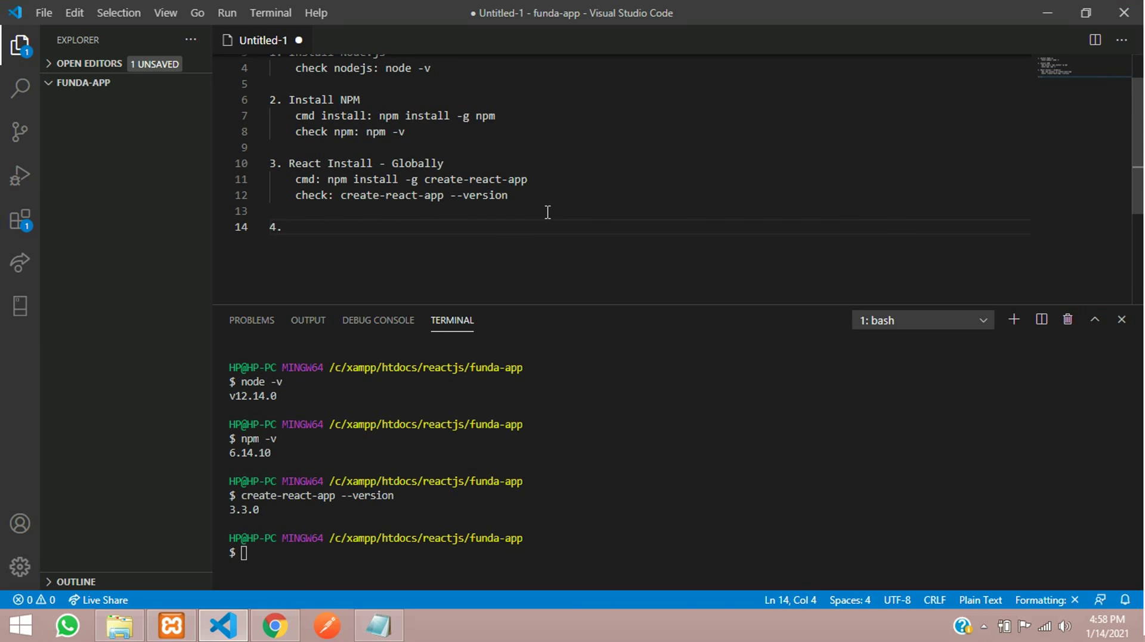
Shrink the terminal panel and bring up the create-react-app GitHub page in Chrome.
scroll(547, 212, up, 1)
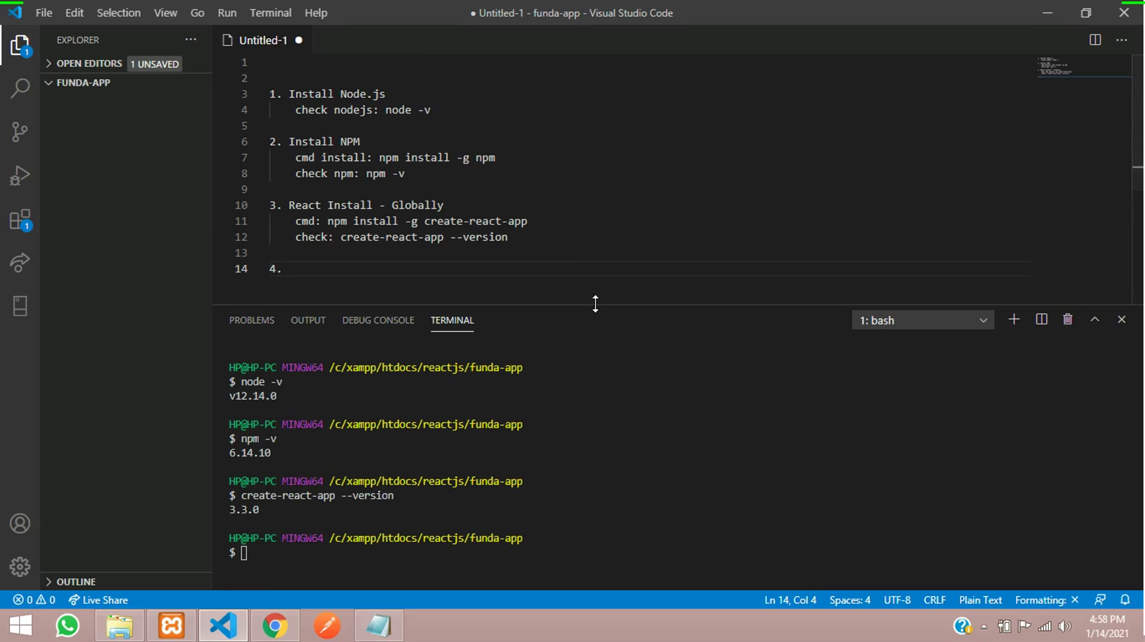
drag(594, 306, 590, 380)
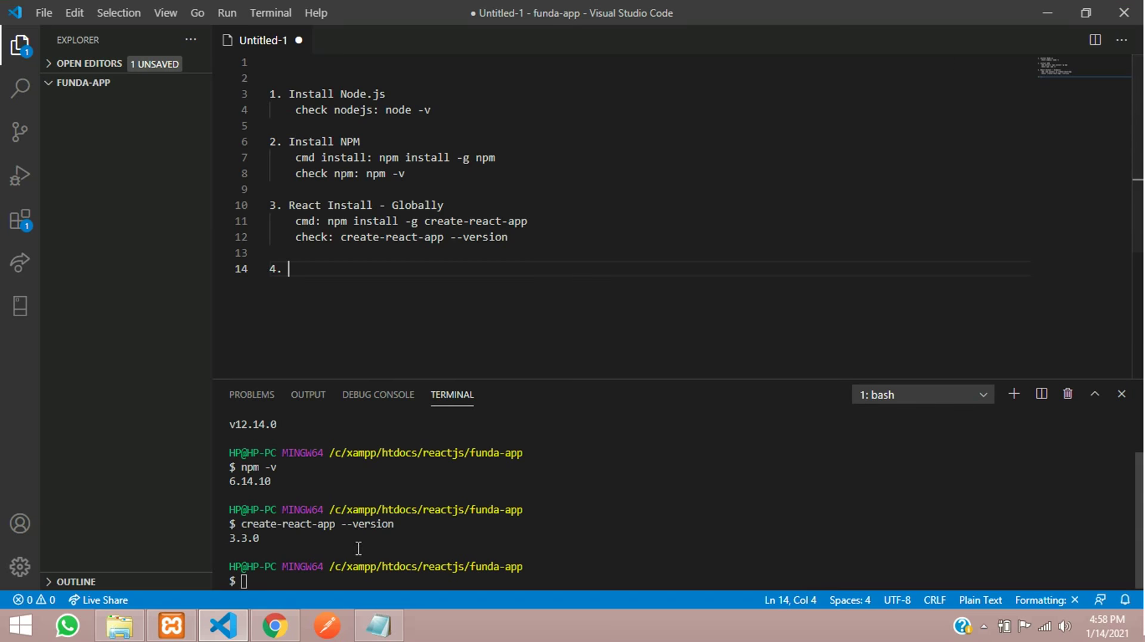
click(281, 618)
click(440, 258)
Scroll to Quick Overview and select the create-react-app and npm install -g create-react-app commands.
scroll(412, 269, down, 2)
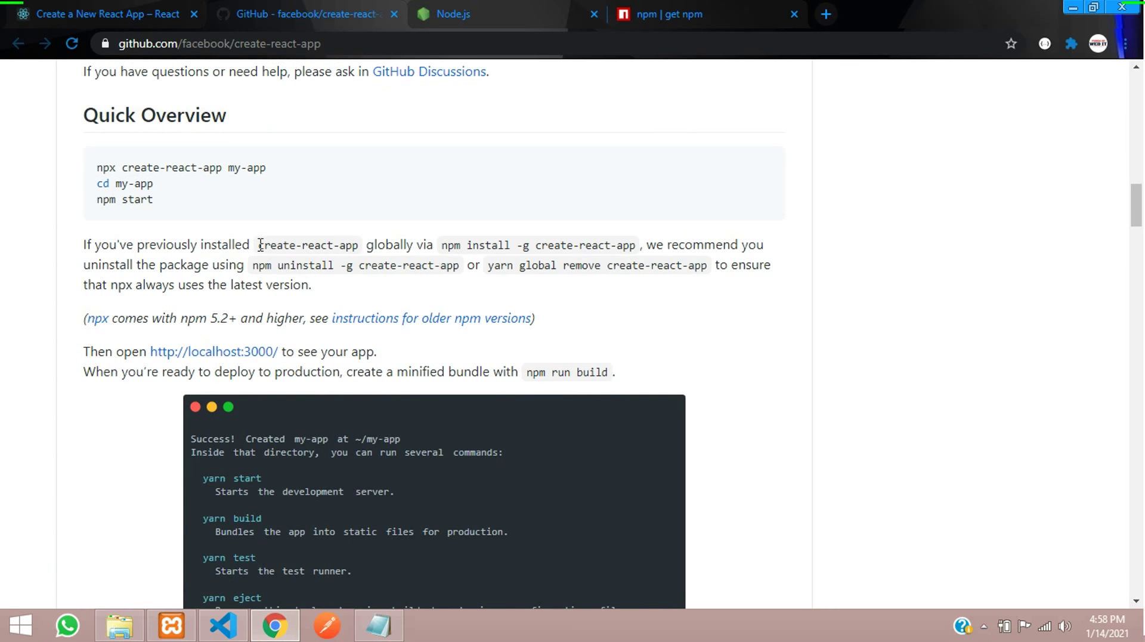
drag(260, 241, 359, 246)
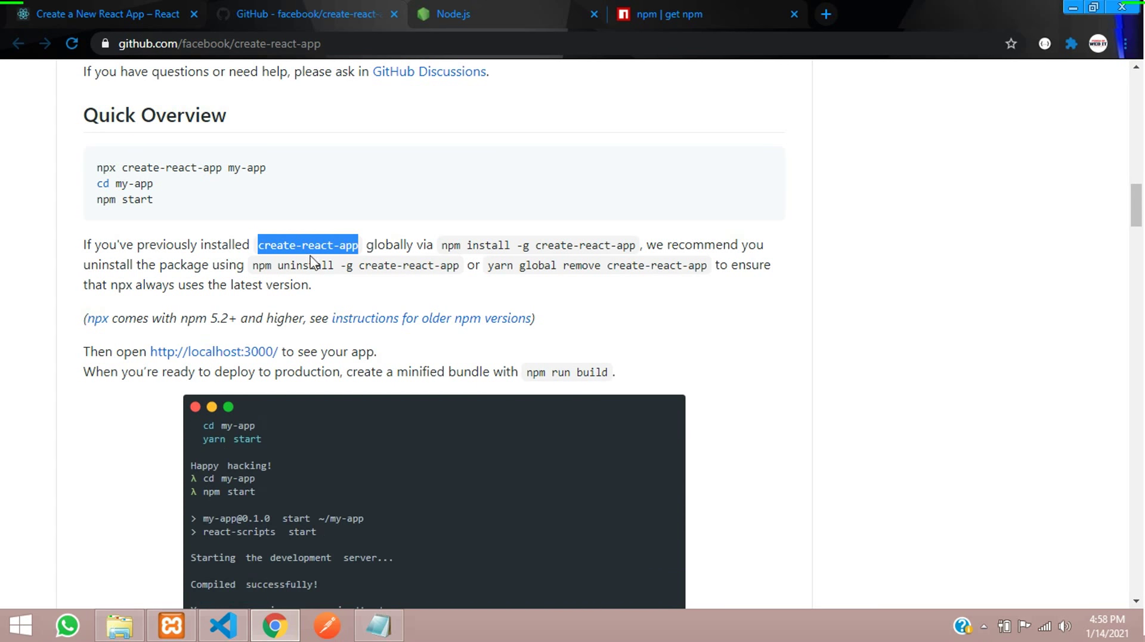
click(273, 235)
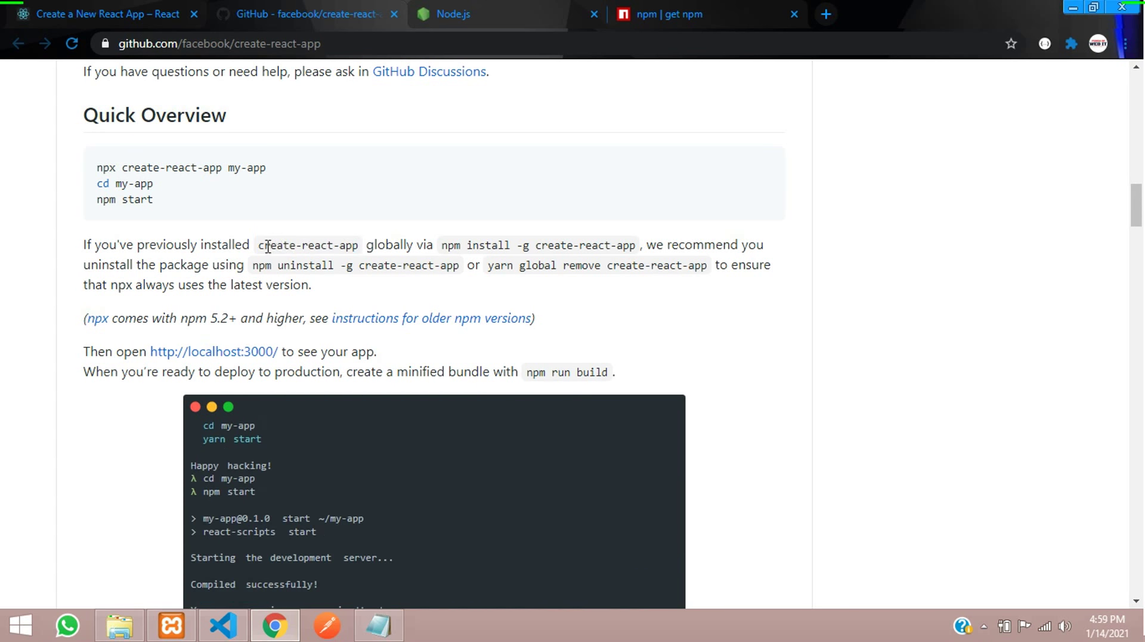
drag(261, 245, 356, 251)
drag(446, 245, 603, 244)
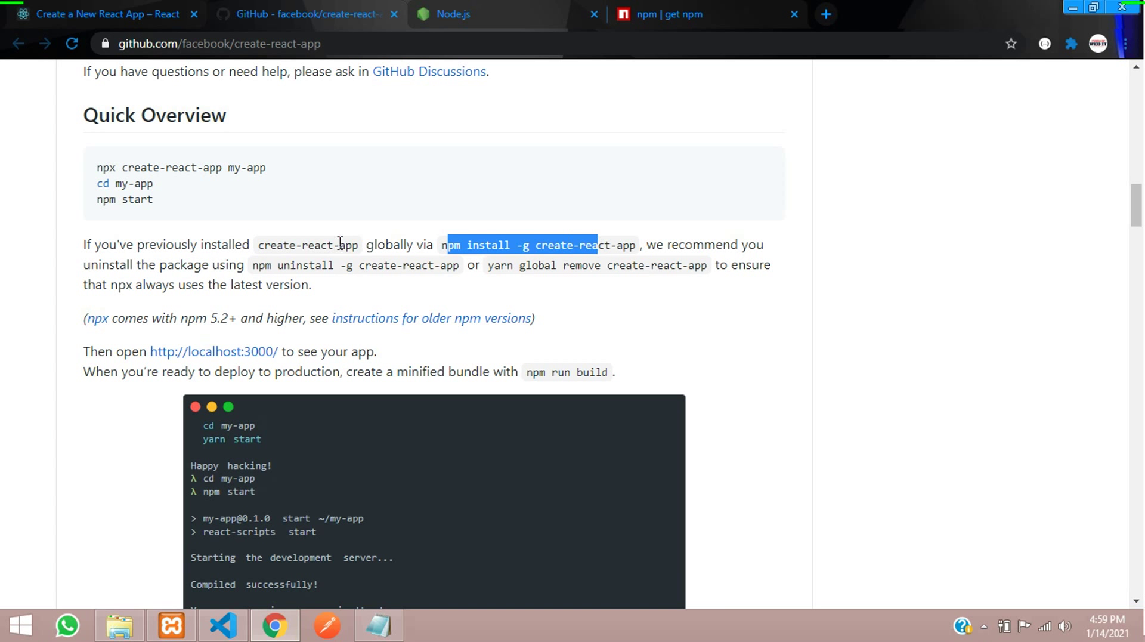
drag(362, 245, 258, 245)
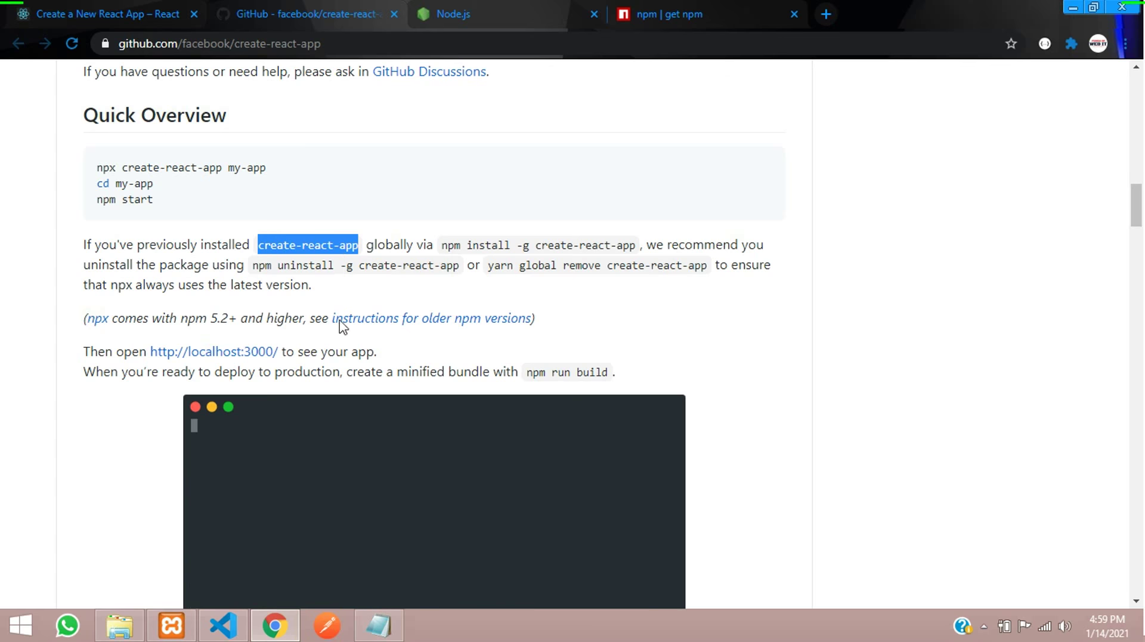
key(alt+Tab)
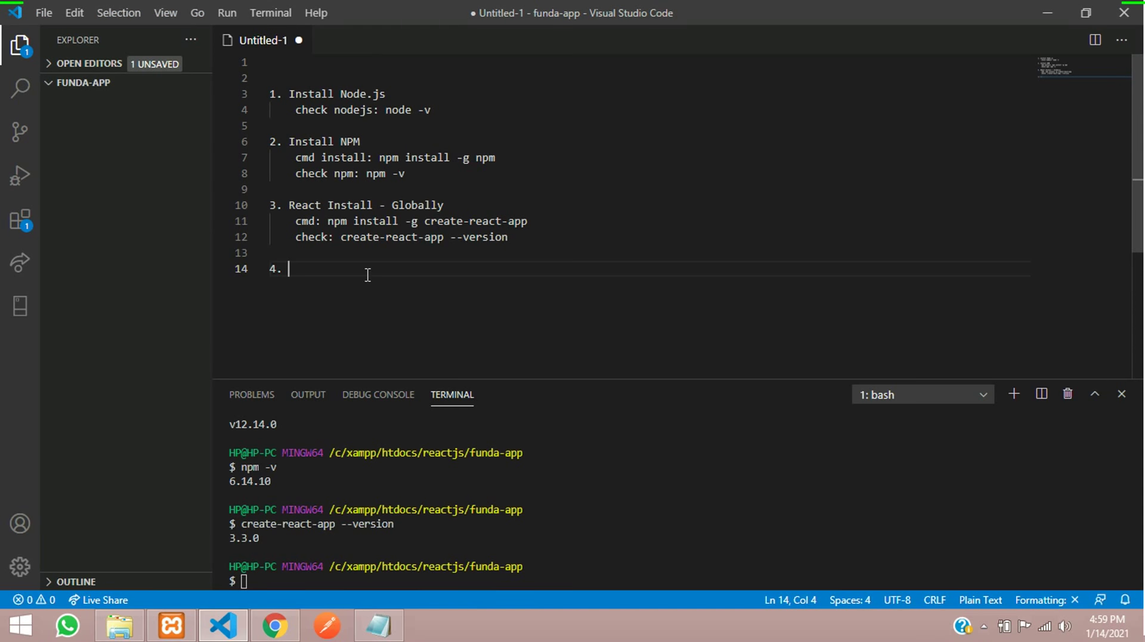
Type step 4 'Globally install react creating app:' with 'cmd: create-react-app fundaa-app' beneath.
text(Globally)
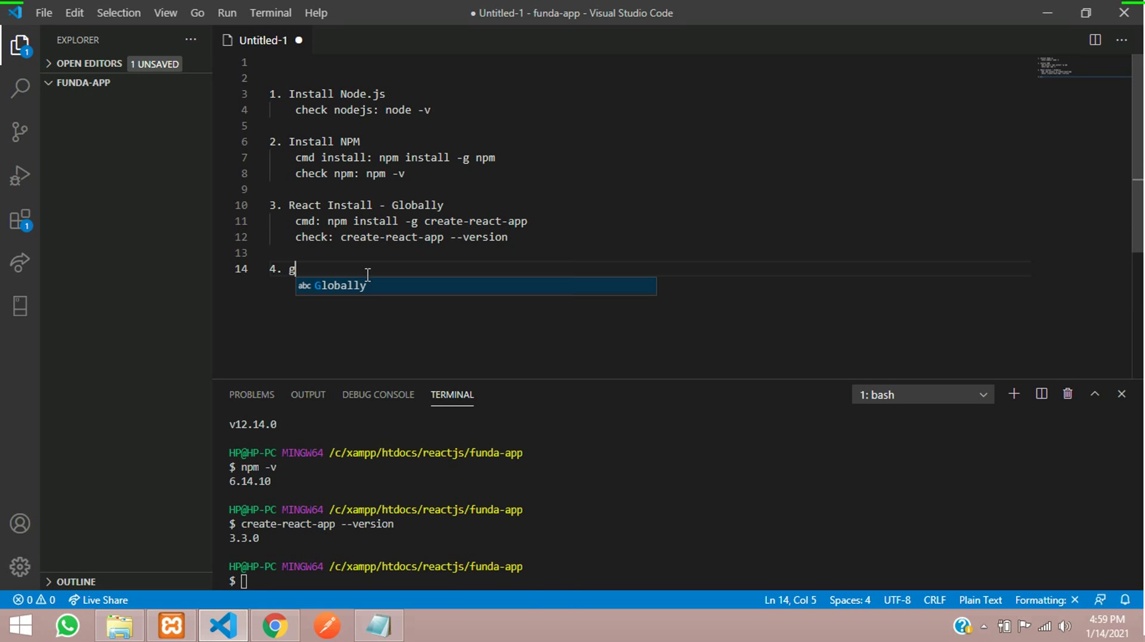
text( install )
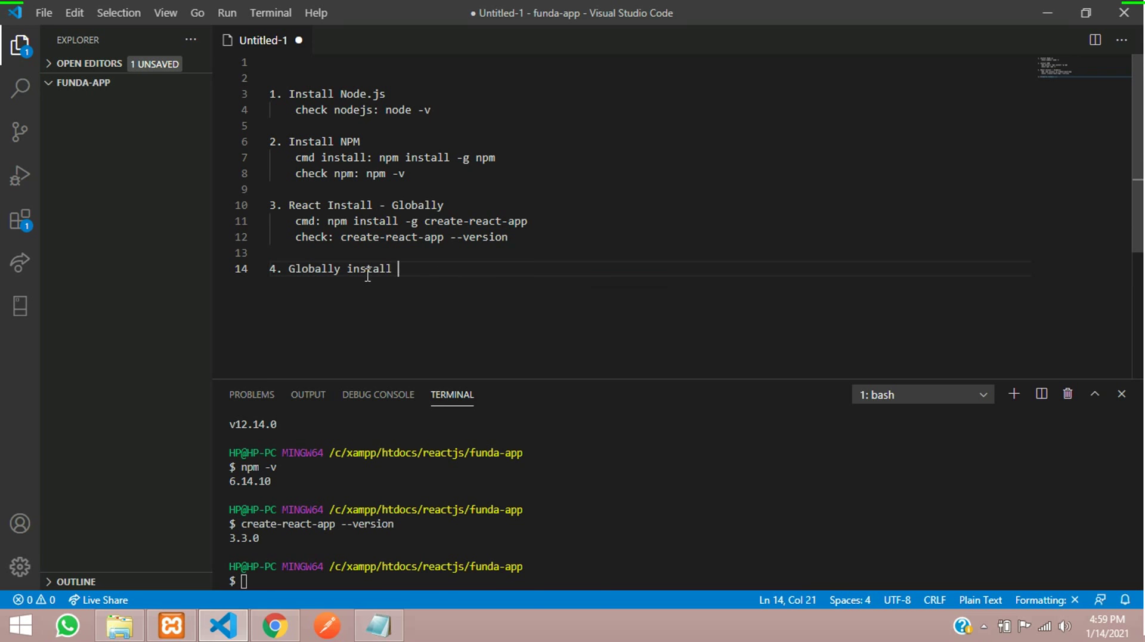
text(react creat)
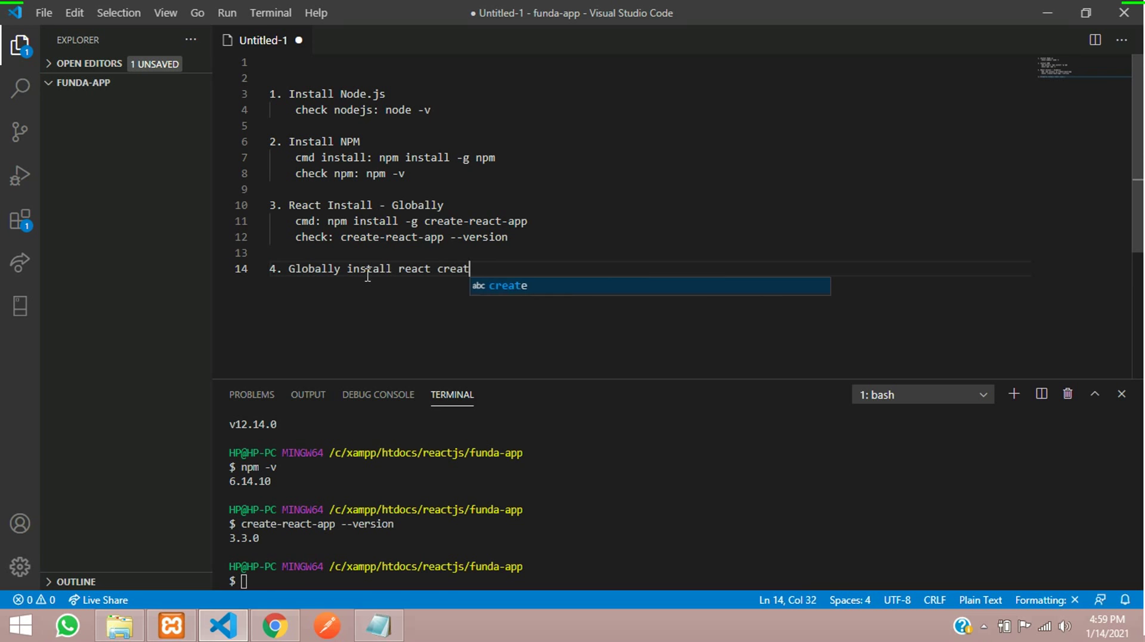
text(ing app:)
key(Return)
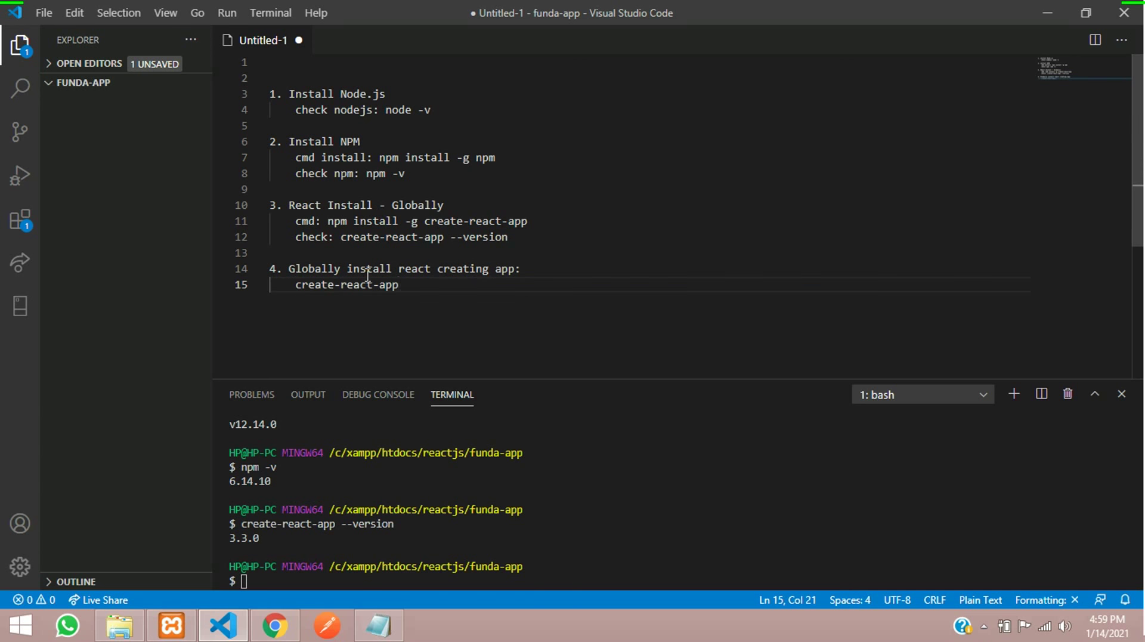
key(ctrl+Left)
key(ctrl+Left)
key(ctrl+Left)
text(cmd: create-react-app fundaa-app)
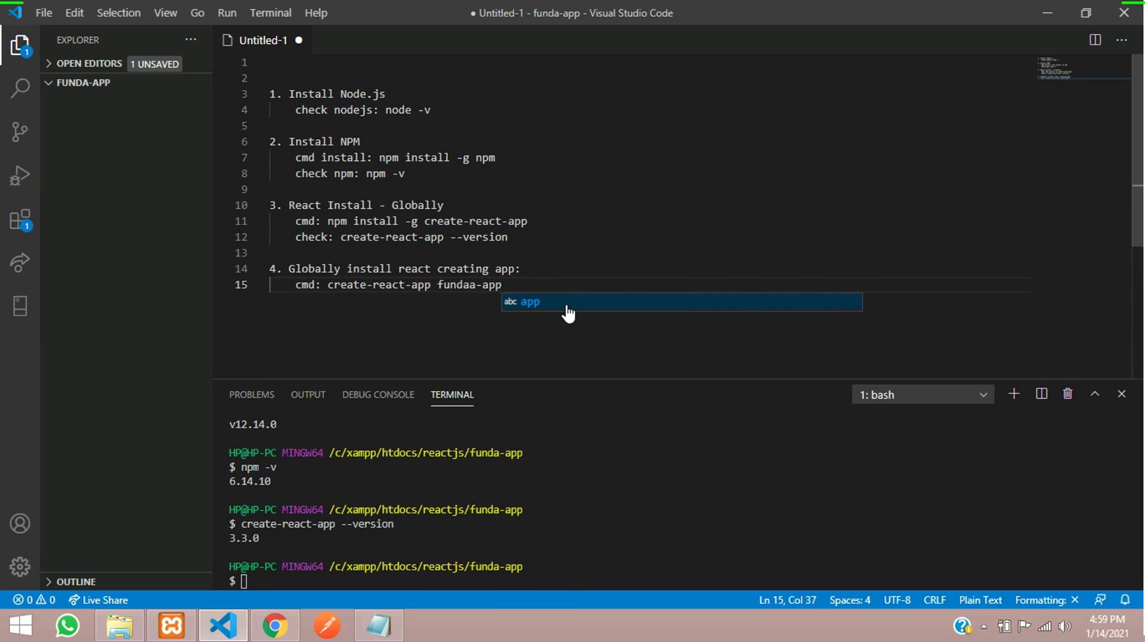
Cancel the accidental Save As dialog and add blank lines below step 4.
key(ctrl+s)
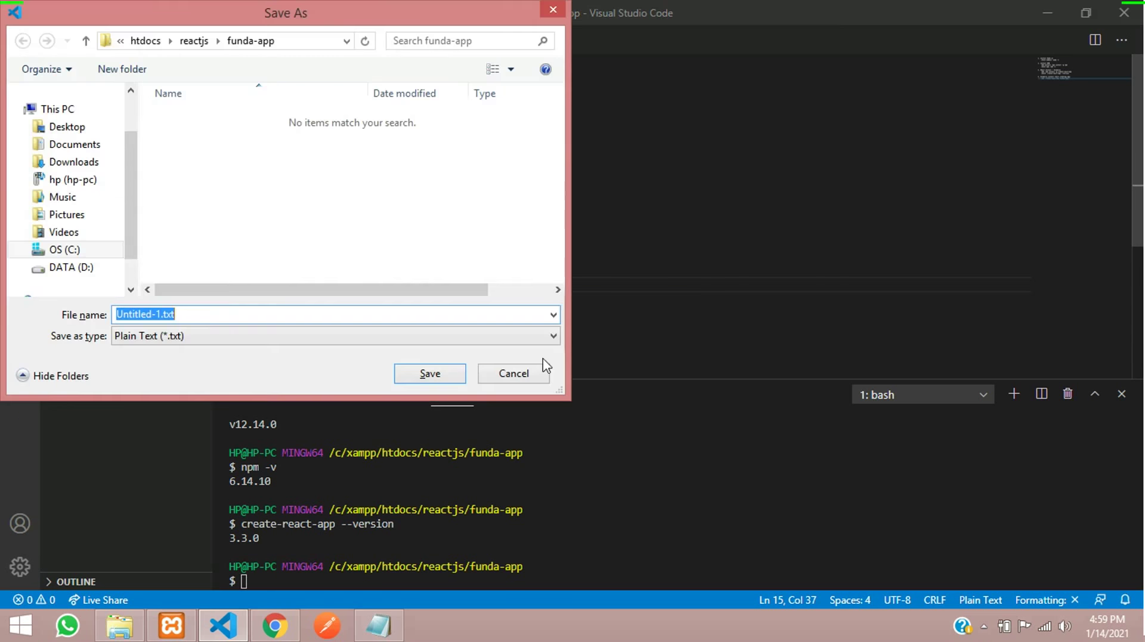
click(525, 374)
key(ctrl+s)
click(513, 374)
key(Return)
key(Return)
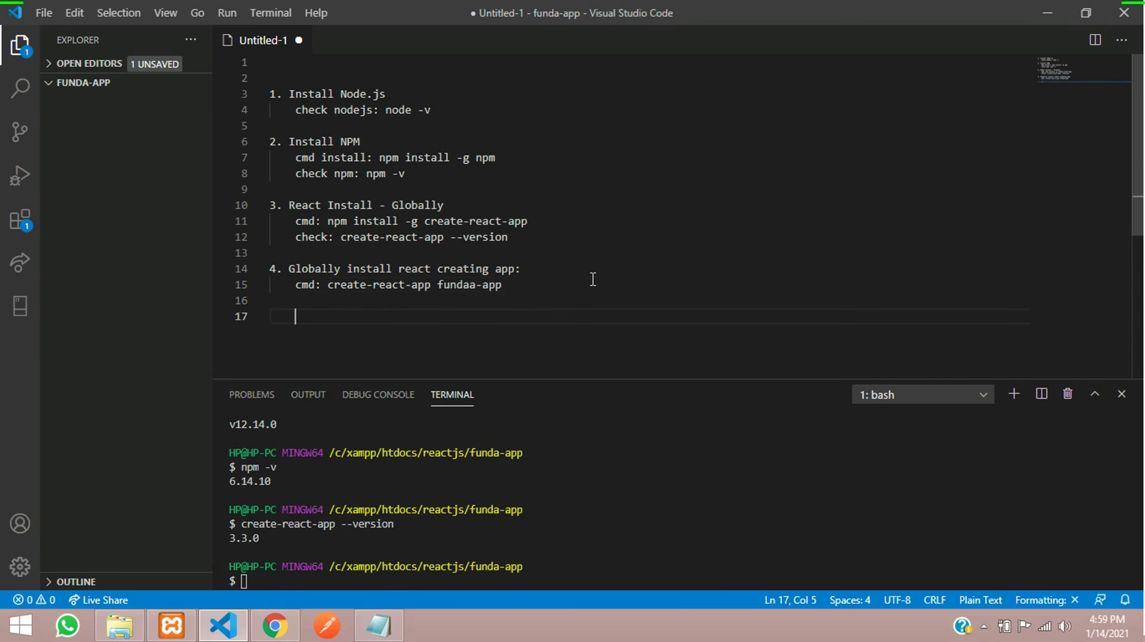
click(573, 284)
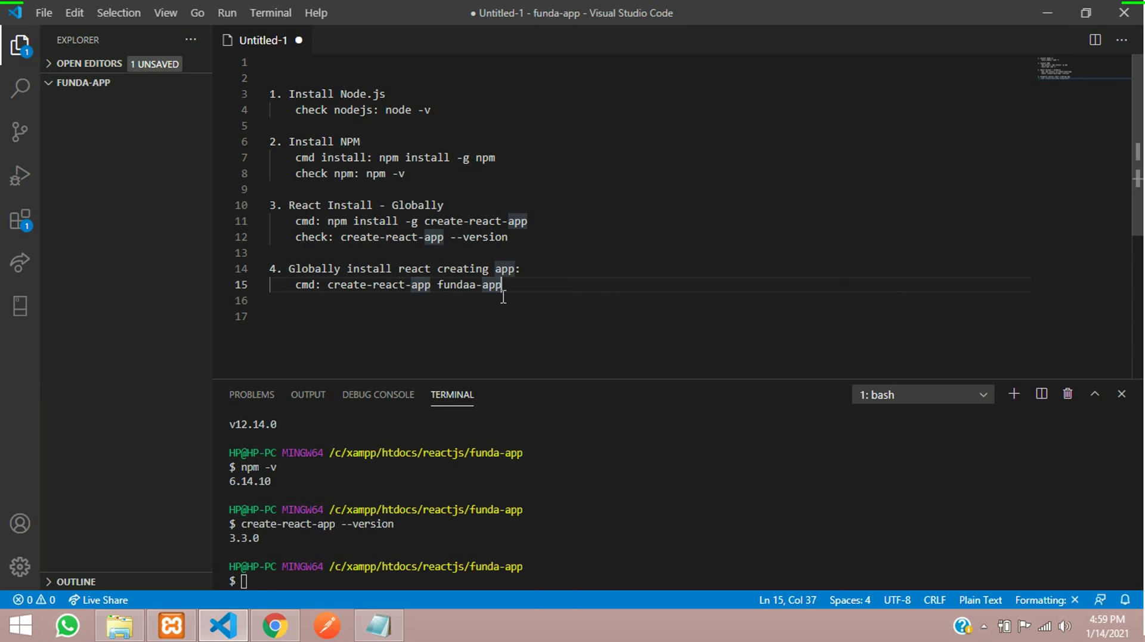
drag(503, 285, 278, 270)
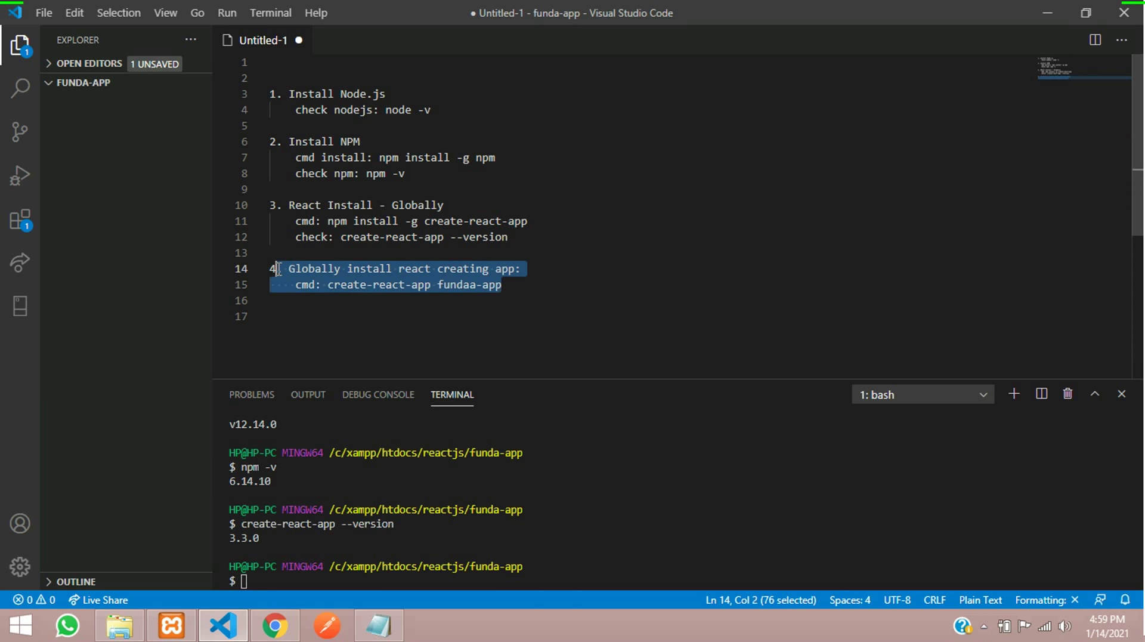
click(577, 306)
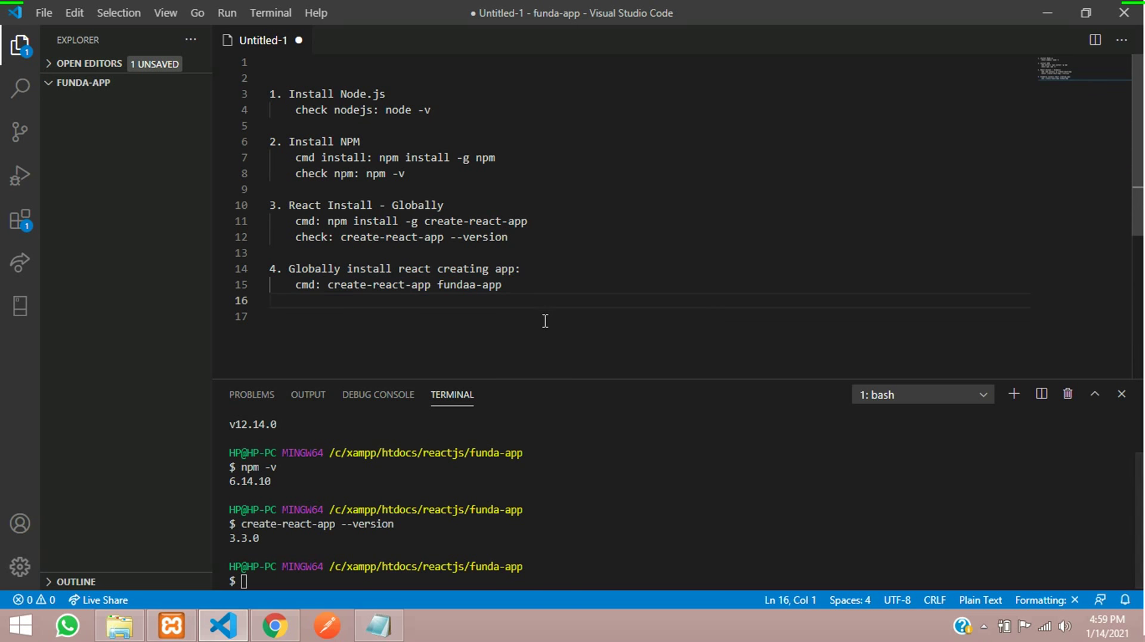
key(Return)
drag(327, 285, 517, 284)
click(517, 284)
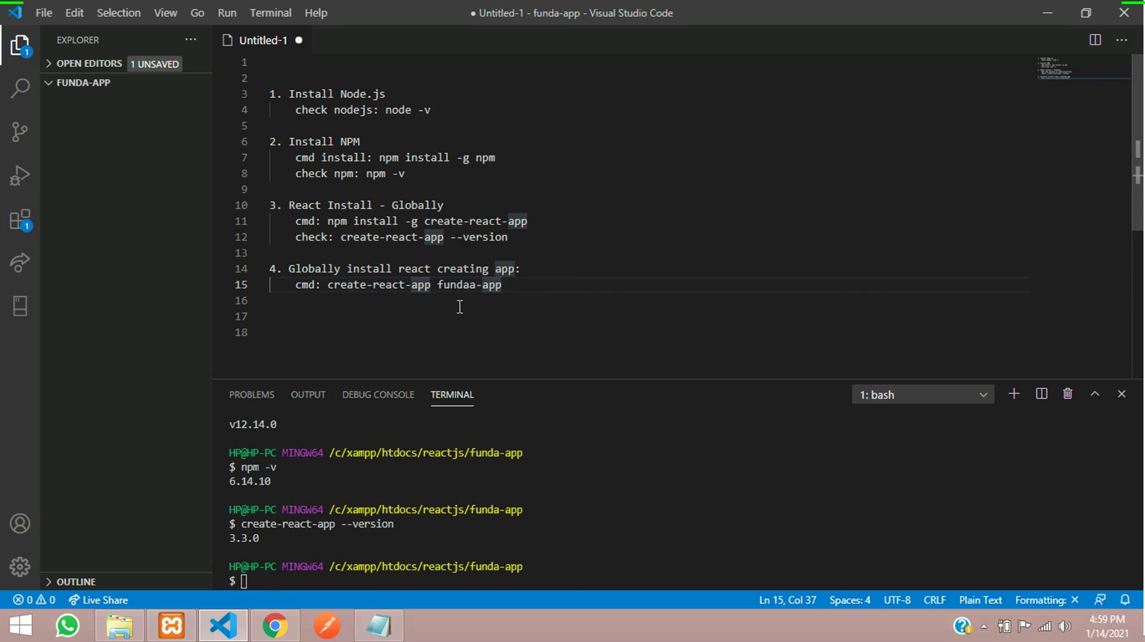
Add 'cmd: npm init react-app funda-app' on line 16, followed by blank lines.
key(Return)
text(cmd)
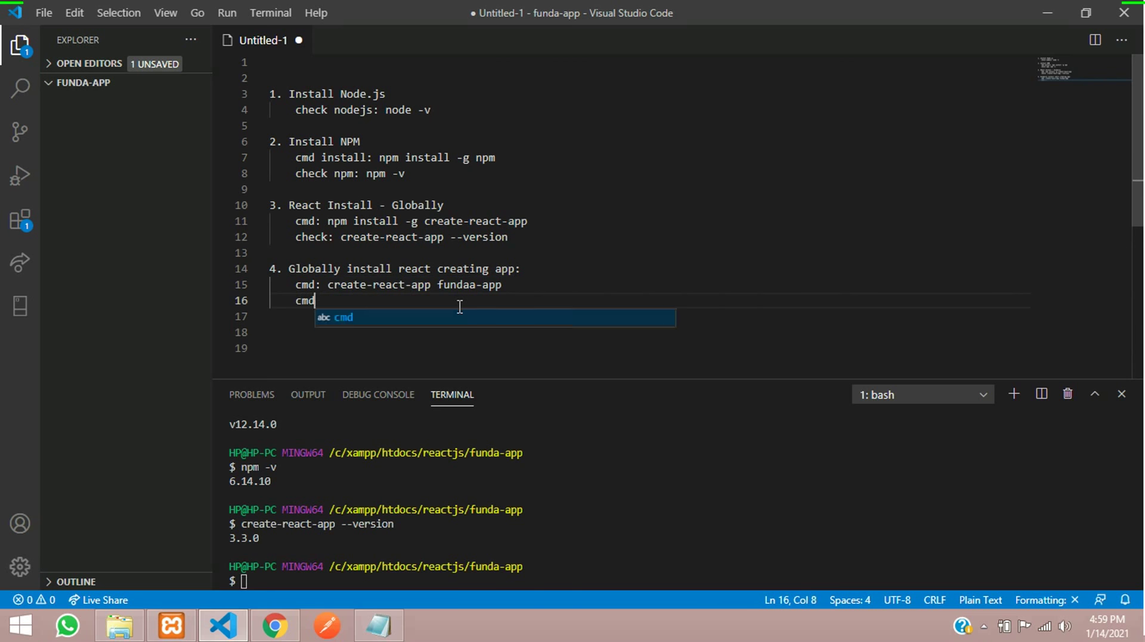
text(: npm init)
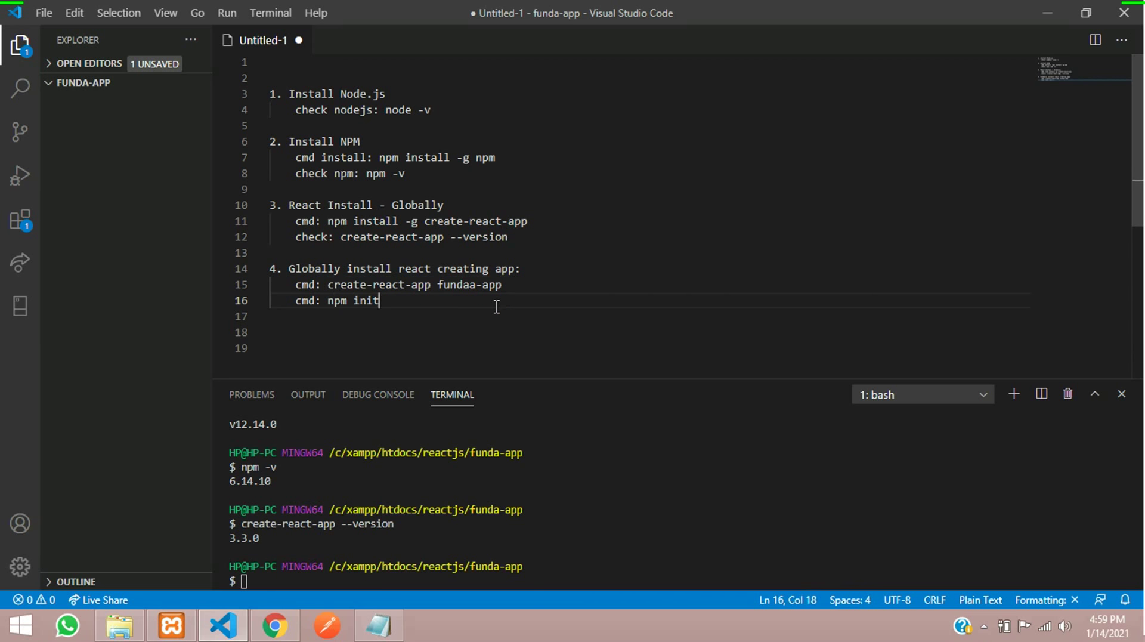
text( react-)
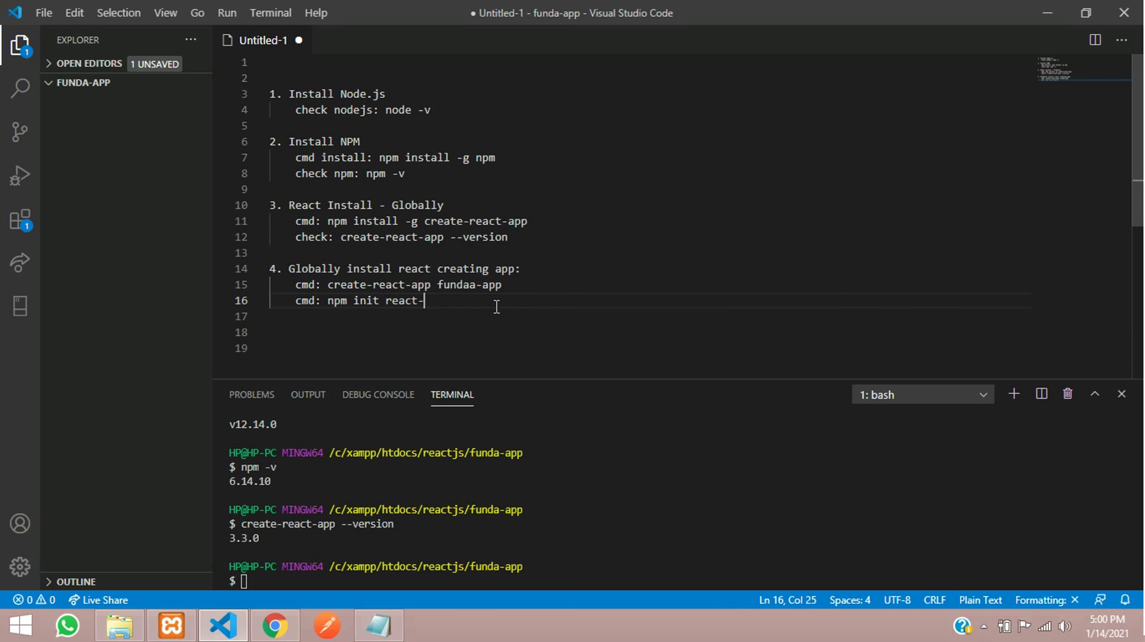
text(app funda)
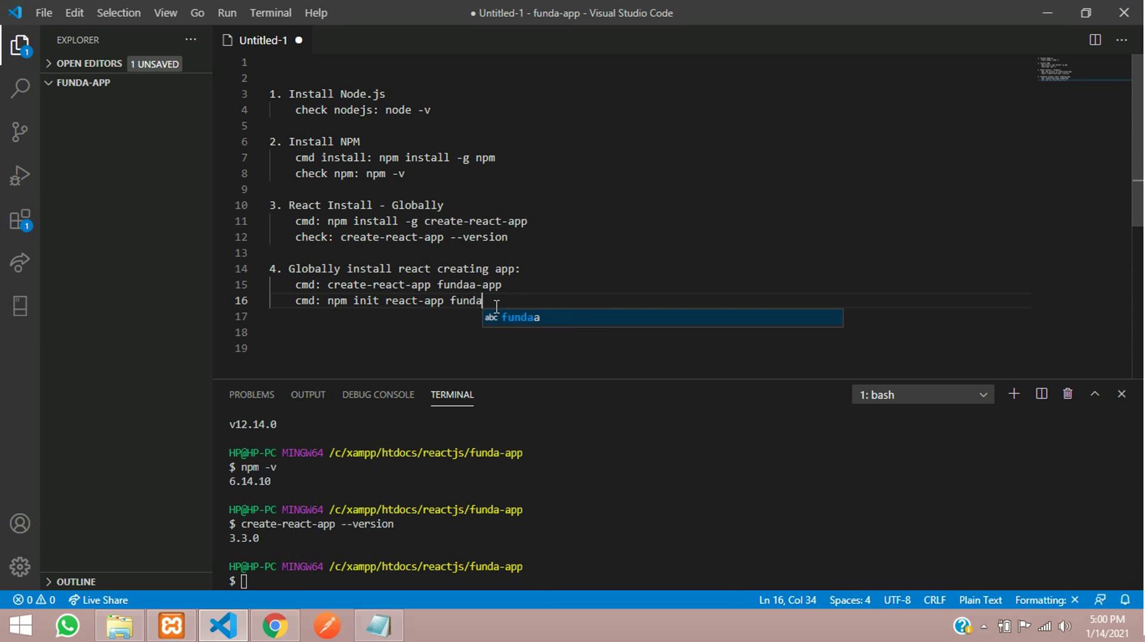
text(-app)
key(ctrl+shift+Left)
key(ctrl+shift+Left)
key(ctrl+shift+Left)
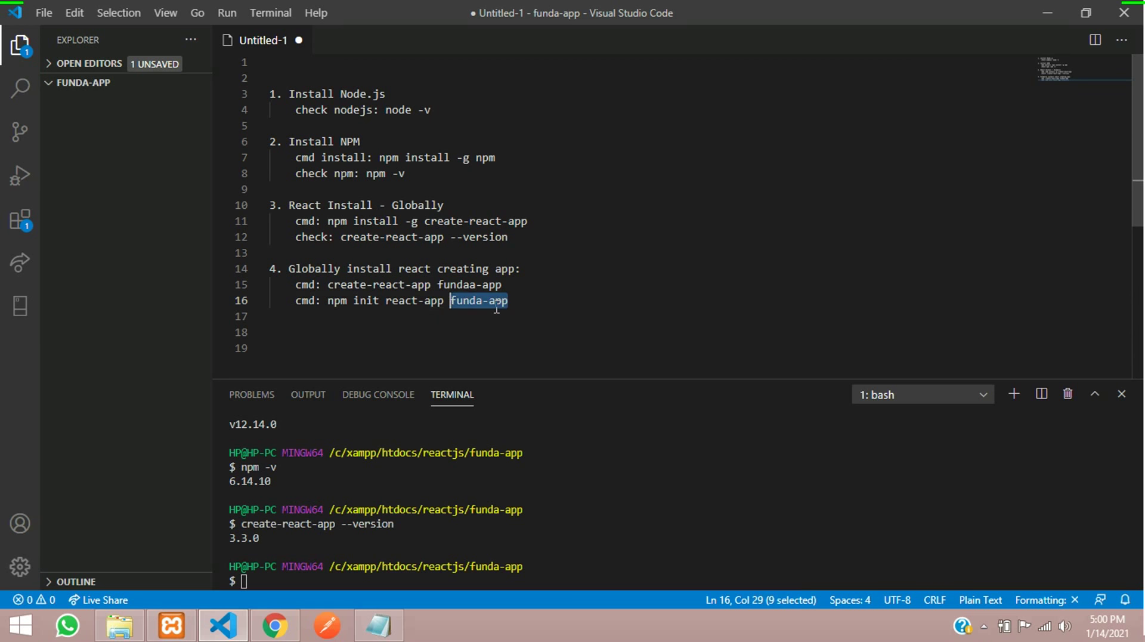
key(Right)
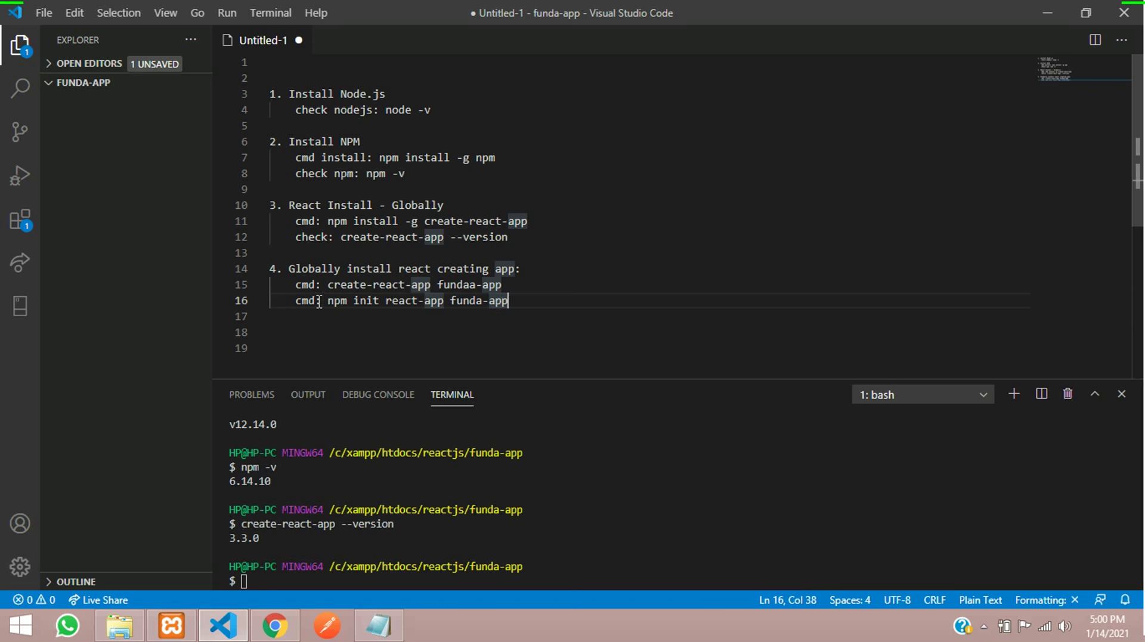
drag(329, 300, 525, 302)
click(525, 302)
key(Return)
key(Return)
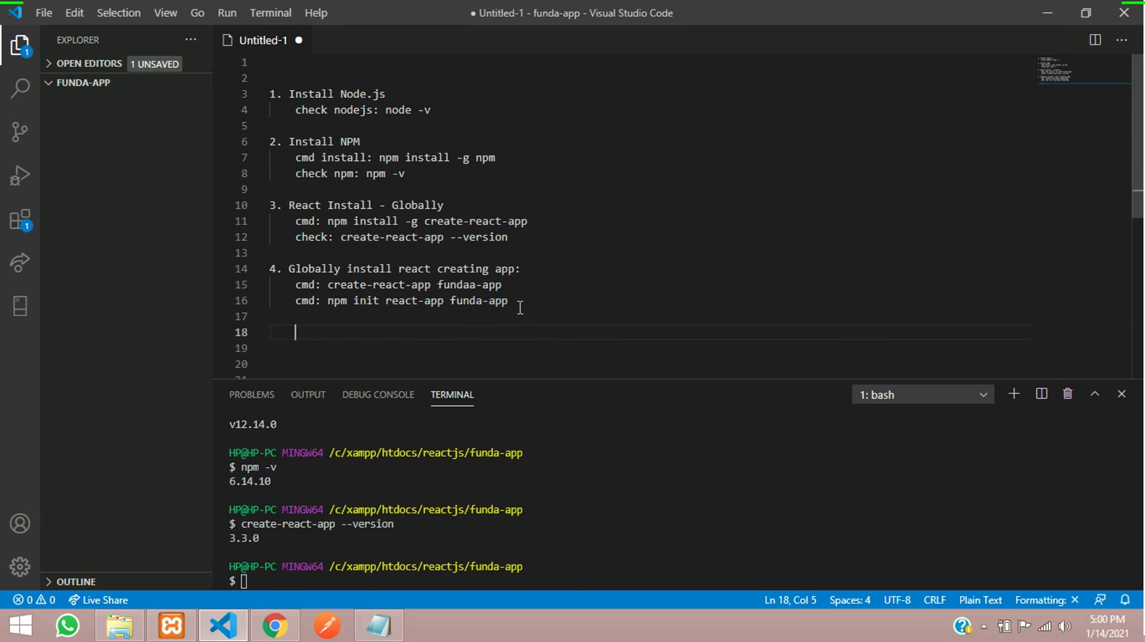
click(525, 301)
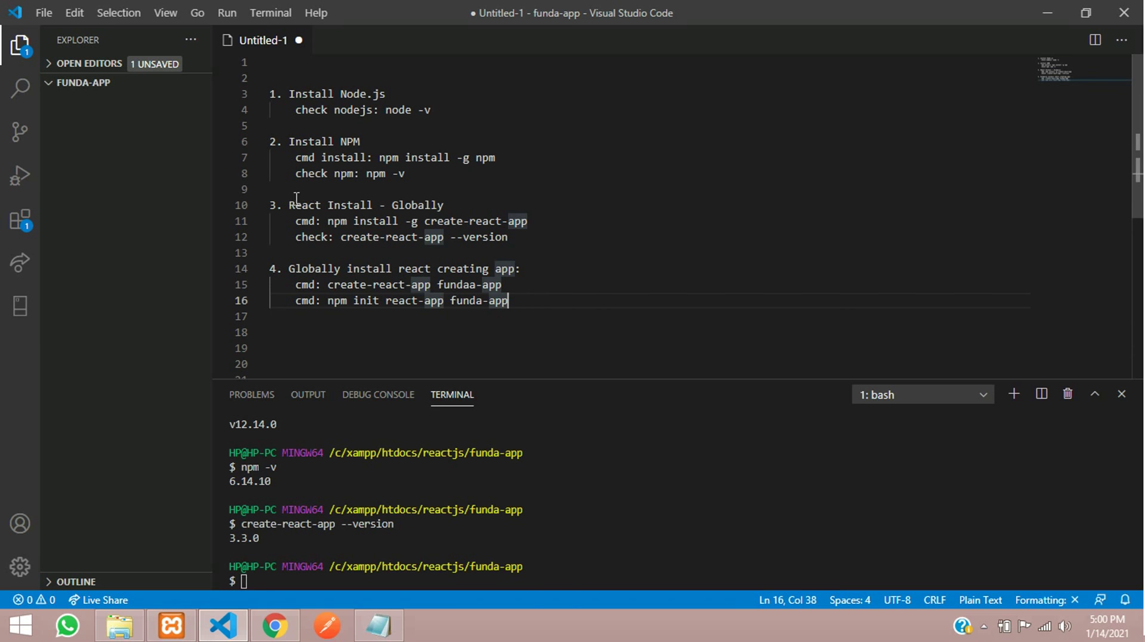
drag(290, 205, 275, 317)
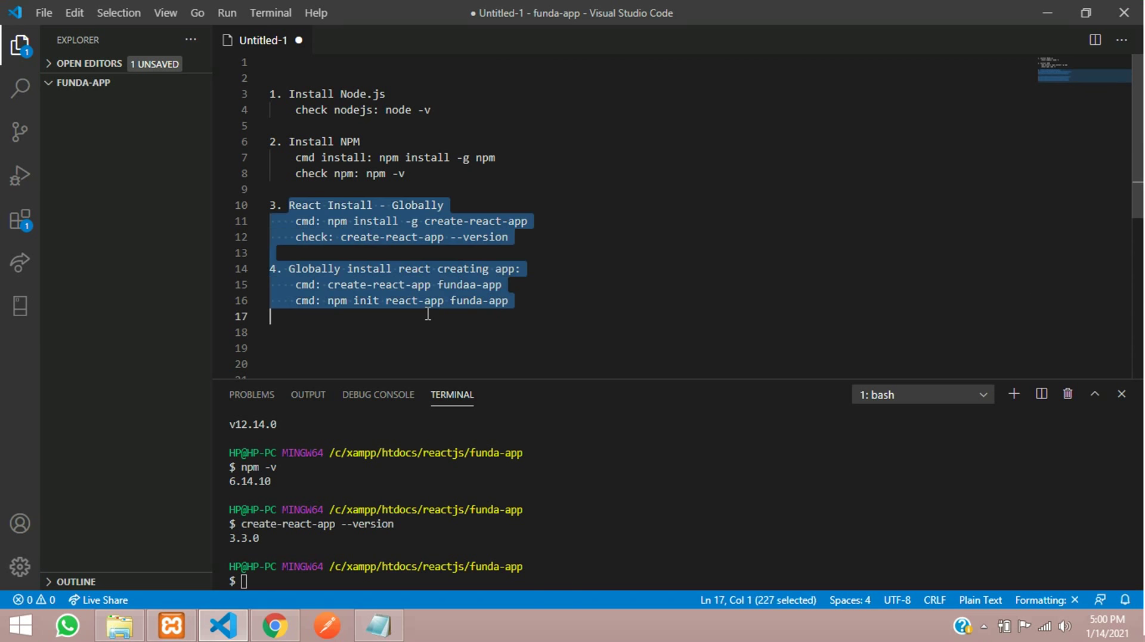
click(400, 332)
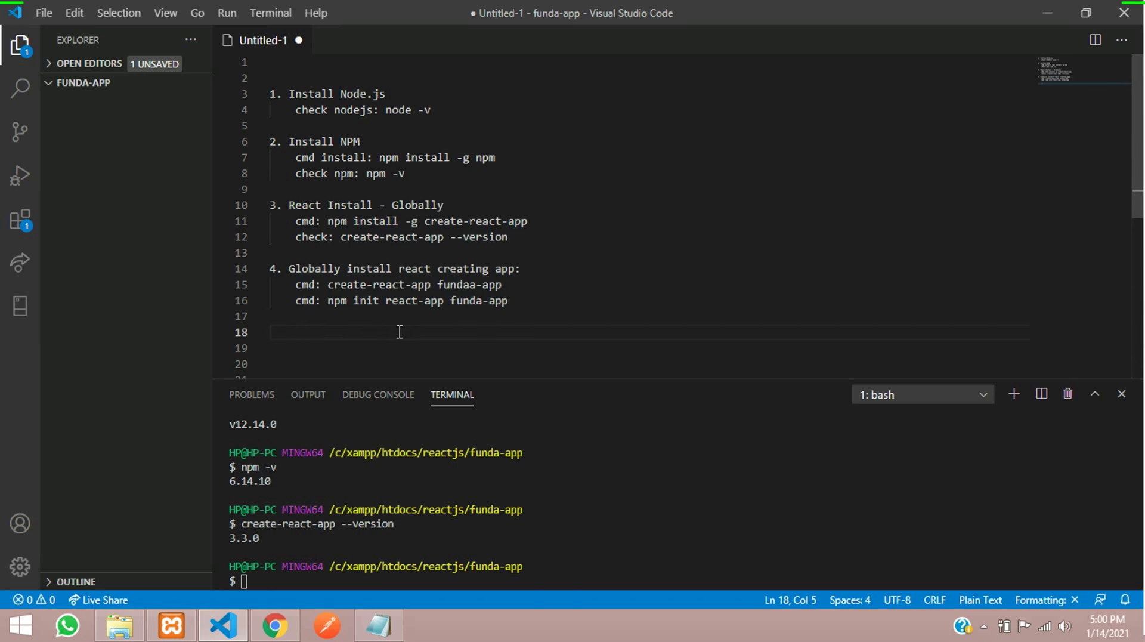
Write '5. Direct install or create your React App' with an indented 'cmd:' line beneath.
key(BackSpace)
text(5. Direct install)
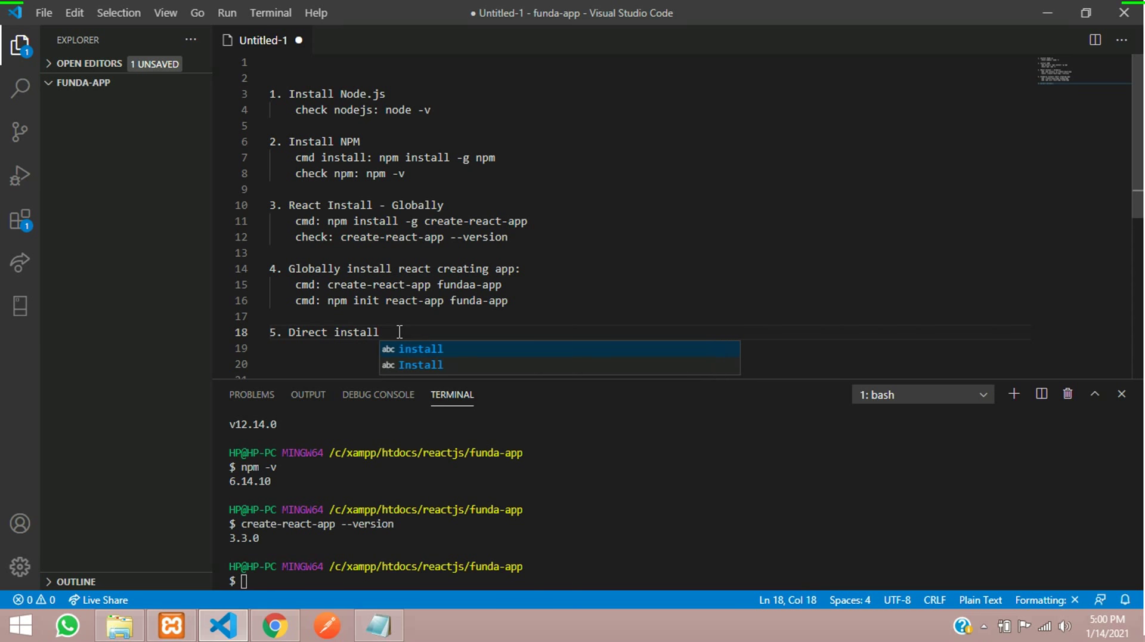
text( or c)
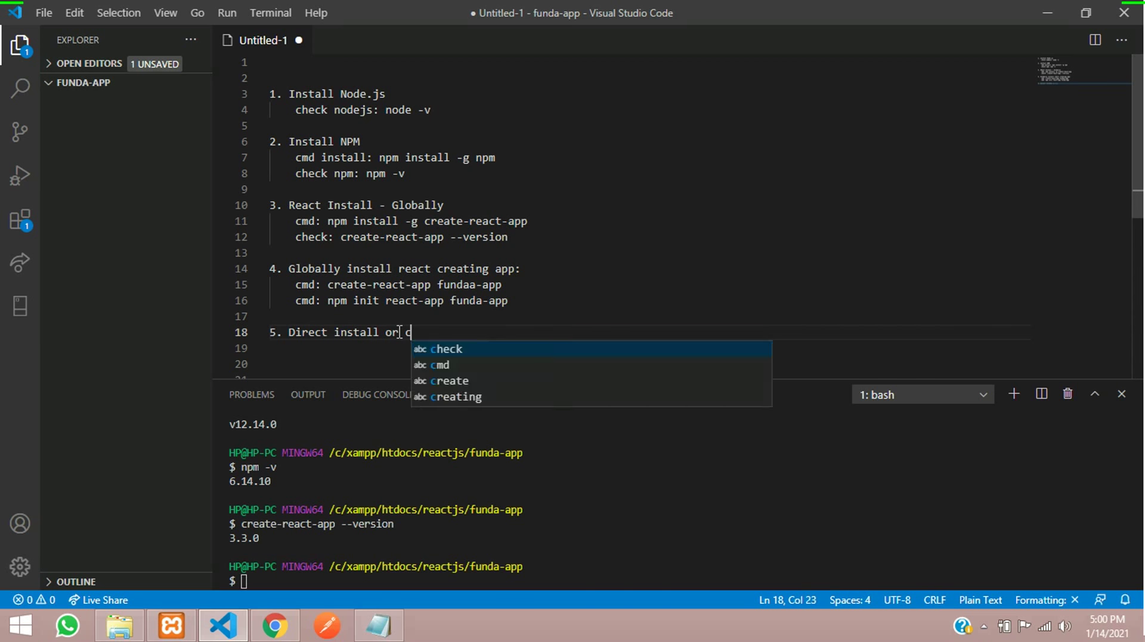
text(reate your )
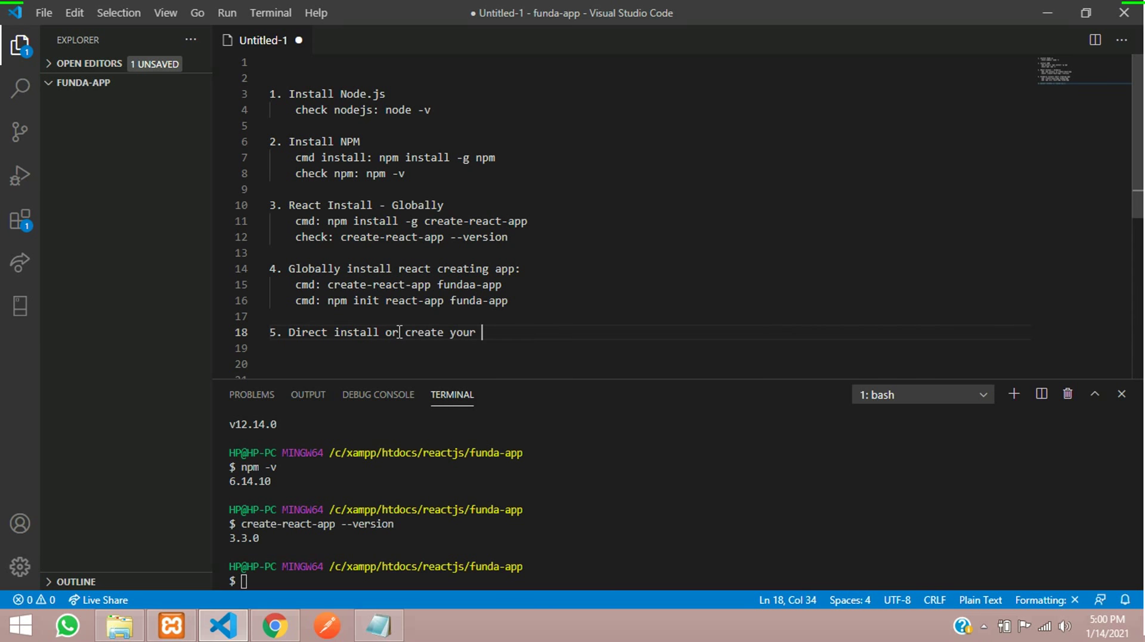
text(React App)
key(Return)
key(Return)
scroll(399, 331, down, 2)
key(Tab)
text(cmd:)
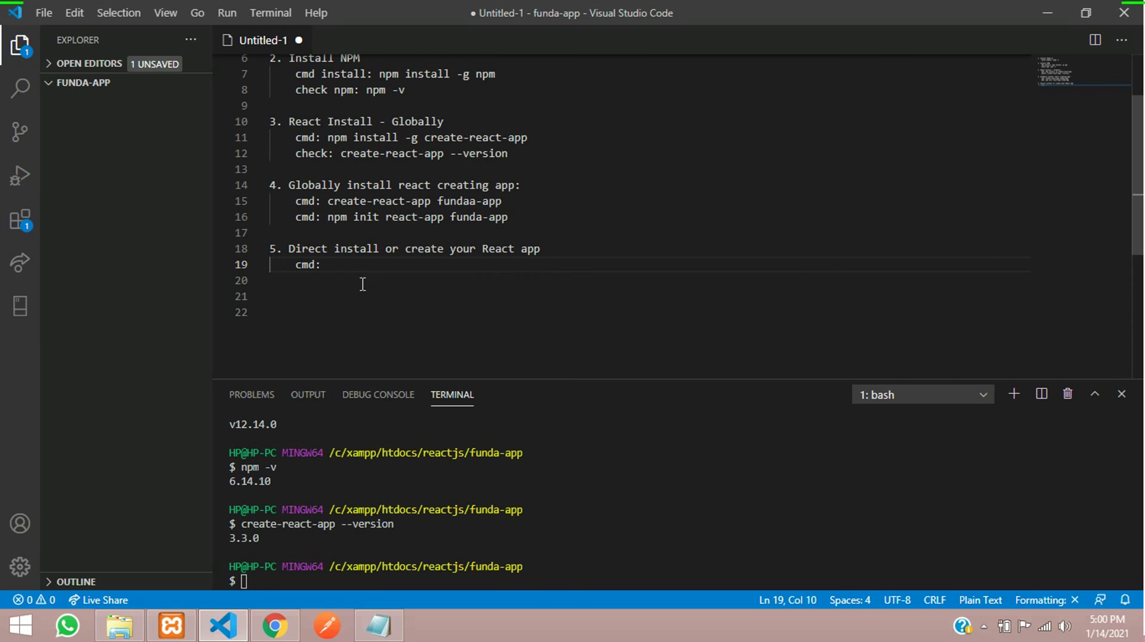
click(275, 625)
Copy 'npx create-react-app my-app' from Quick Overview and paste it after step 5's cmd:.
drag(97, 168, 269, 171)
key(ctrl+c)
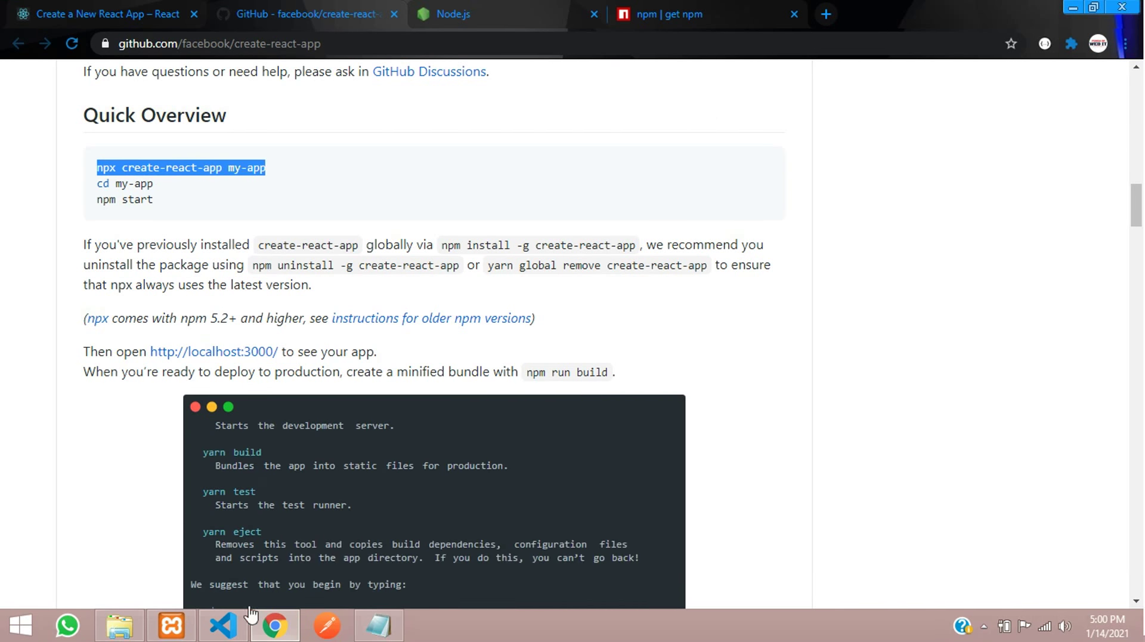
click(223, 626)
key(ctrl+v)
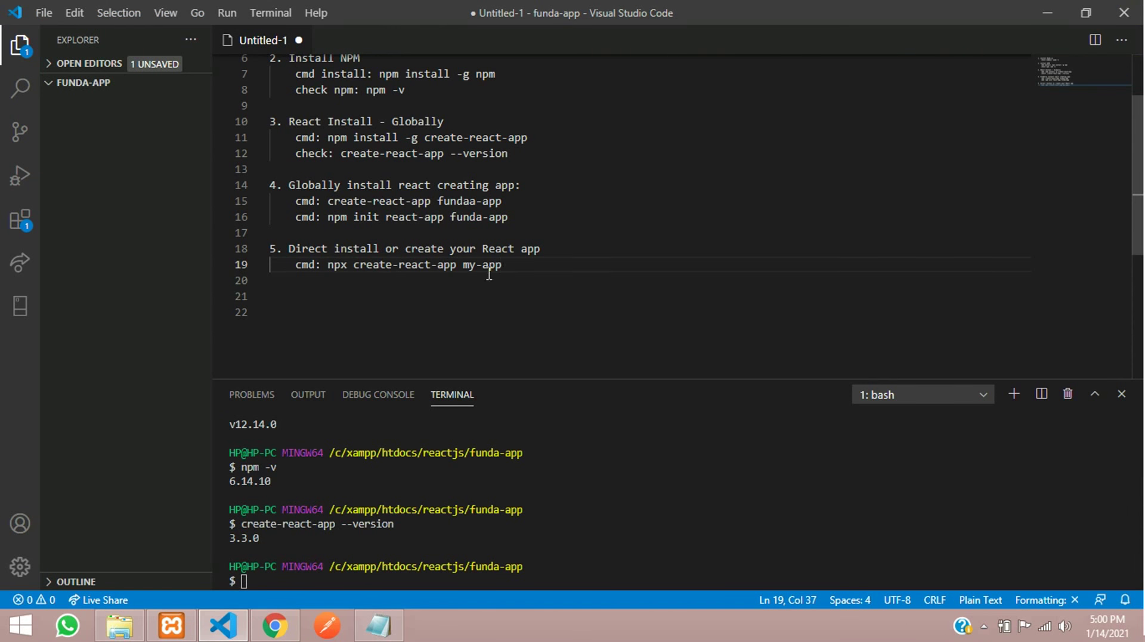
key(ctrl+shift+Left)
key(ctrl+shift+Left)
key(ctrl+shift+Left)
drag(374, 264, 335, 264)
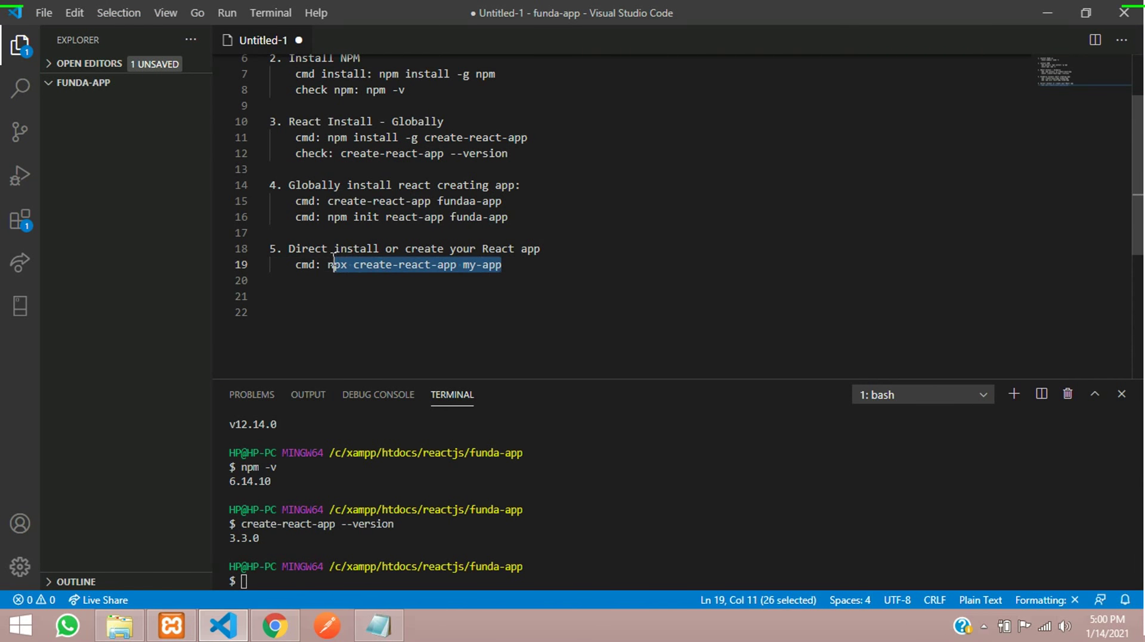
click(334, 264)
double_click(333, 260)
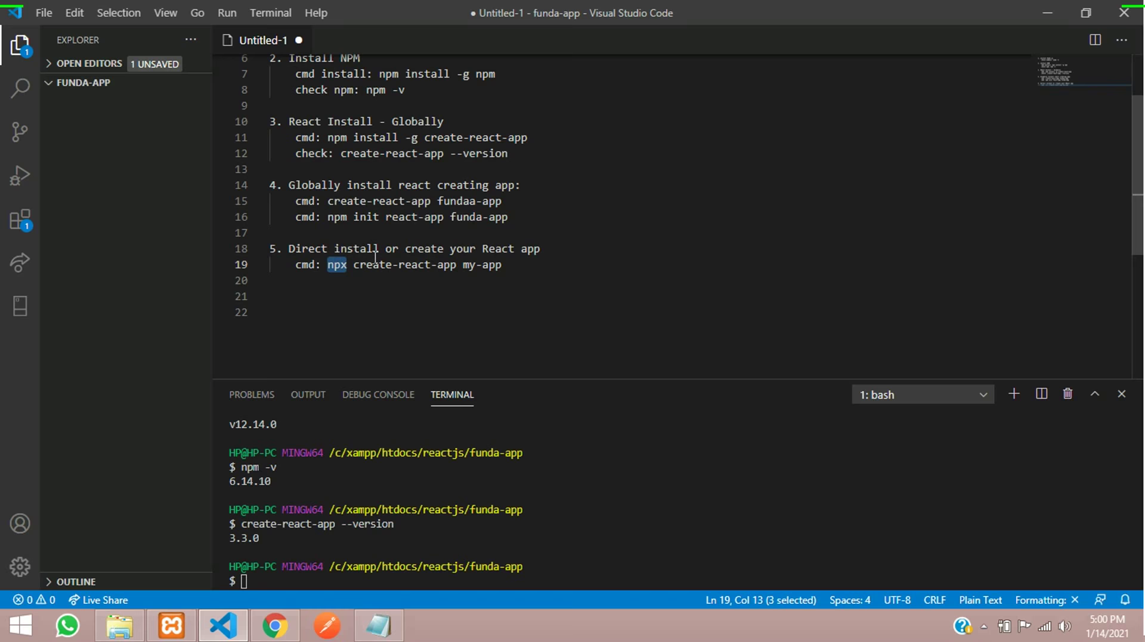
scroll(363, 223, up, 2)
scroll(381, 257, down, 2)
click(274, 626)
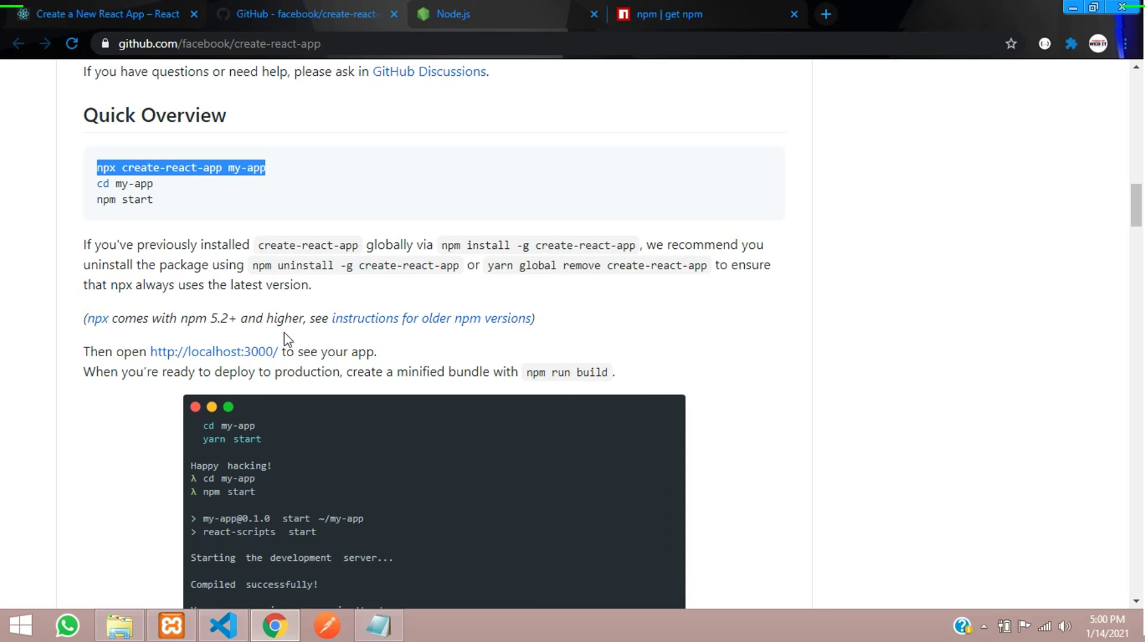
scroll(260, 324, down, 1)
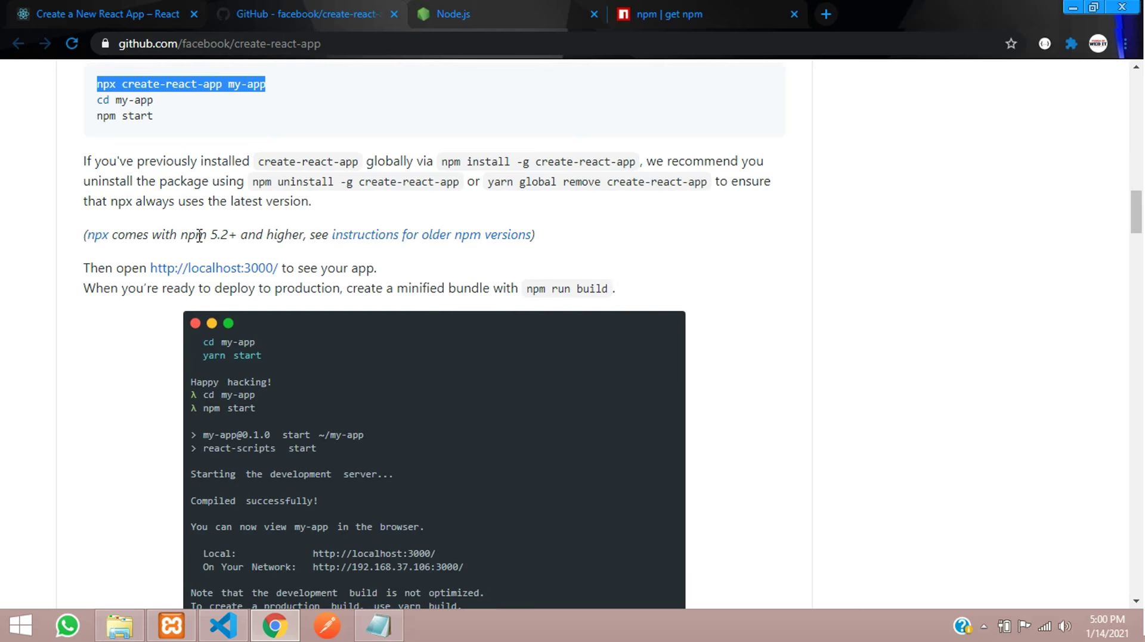
click(146, 12)
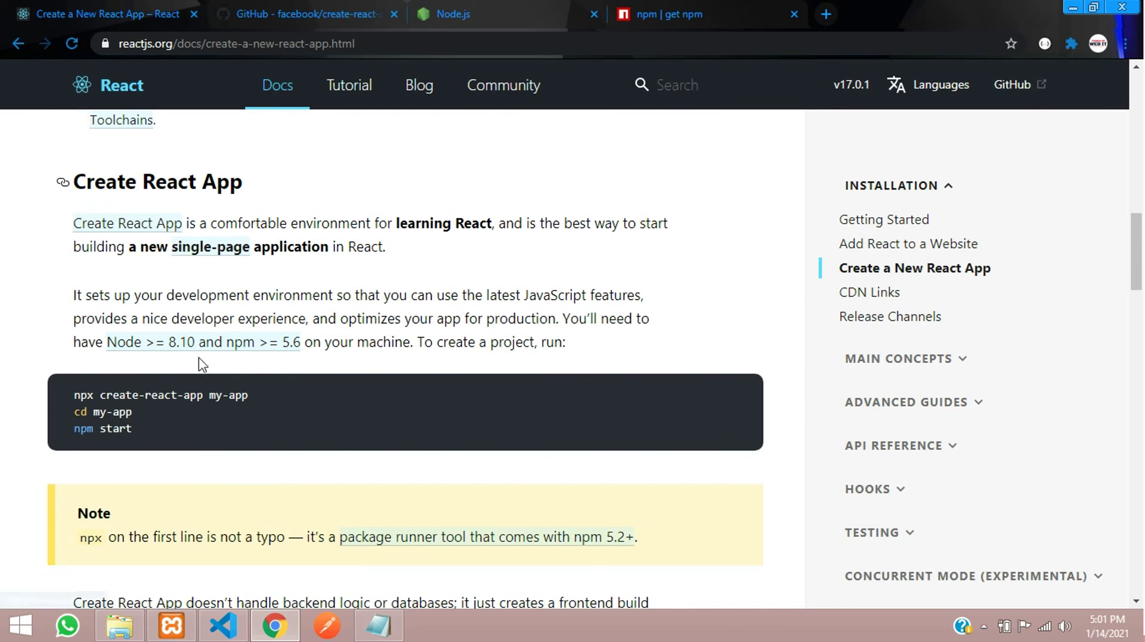
click(301, 13)
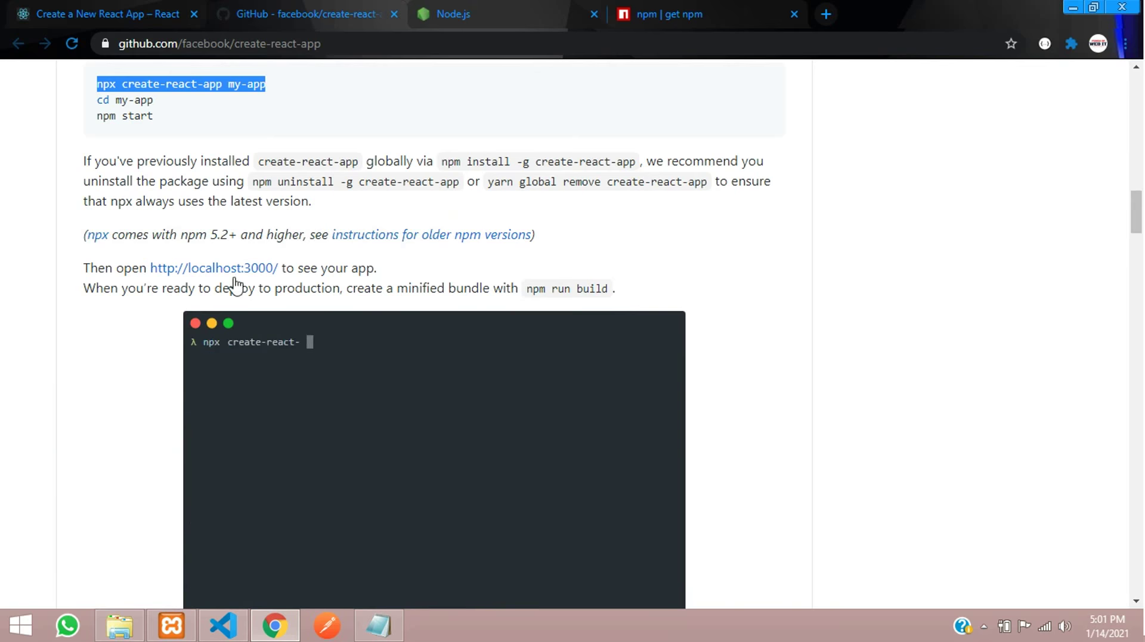
scroll(242, 239, up, 3)
double_click(102, 251)
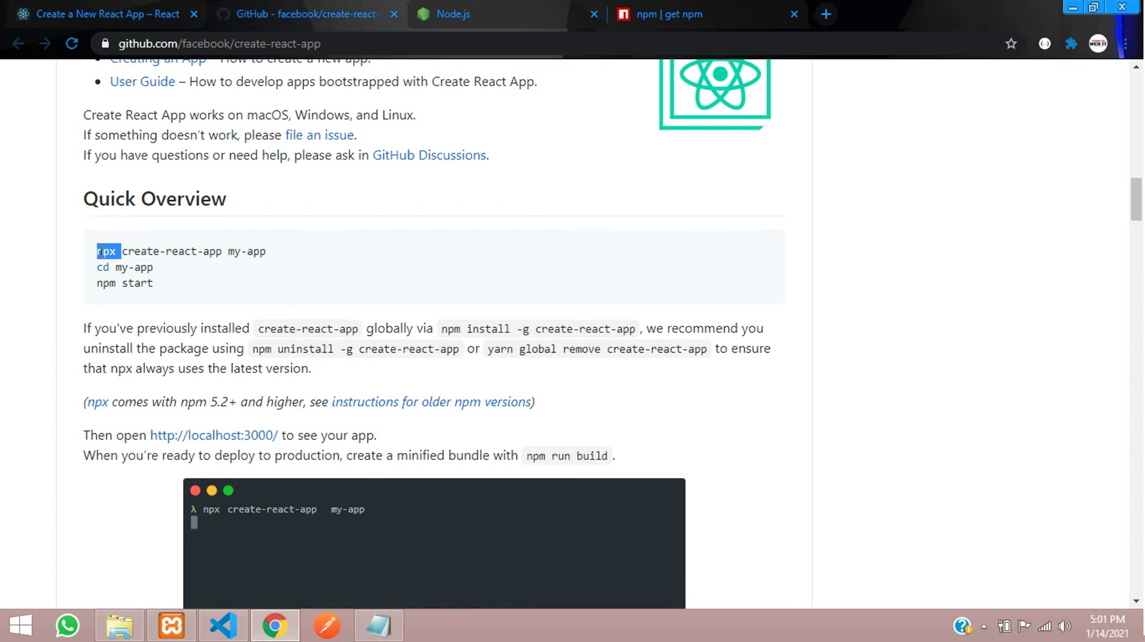
click(222, 625)
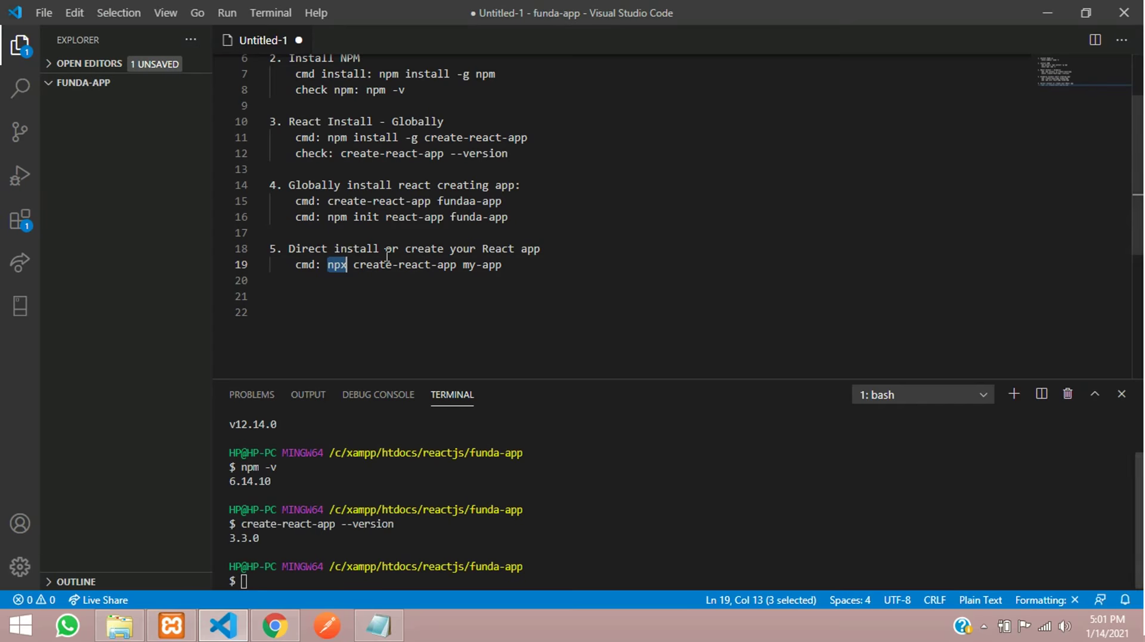
Change my-app to funda-app in step 5's npx create-react-app command.
click(482, 264)
double_click(466, 265)
text(funda)
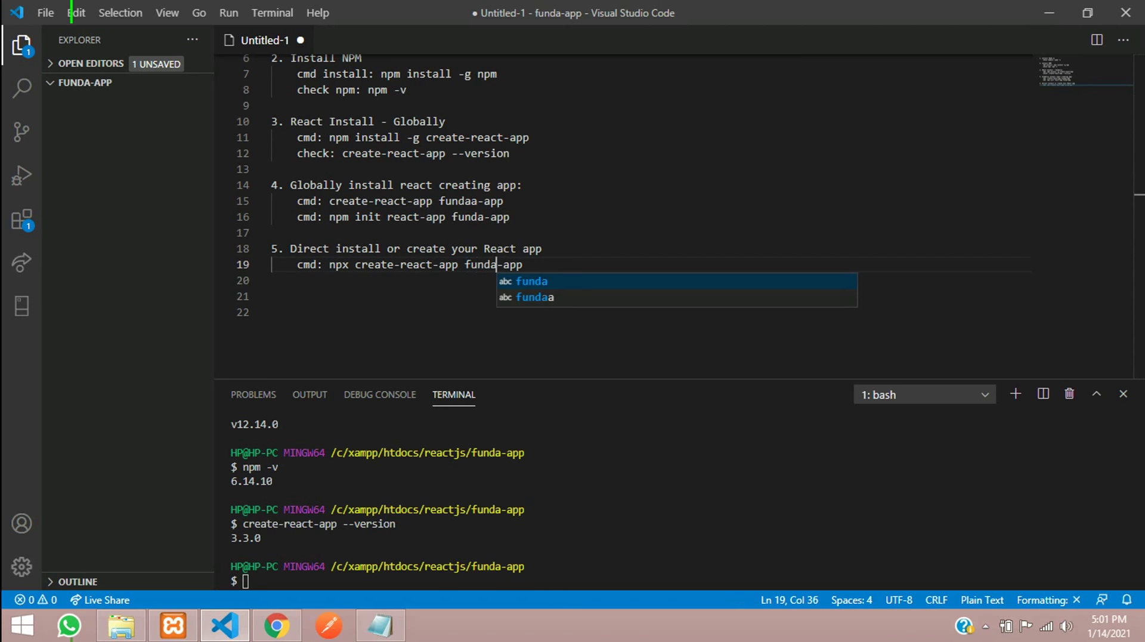
drag(523, 264, 329, 264)
key(ctrl+c)
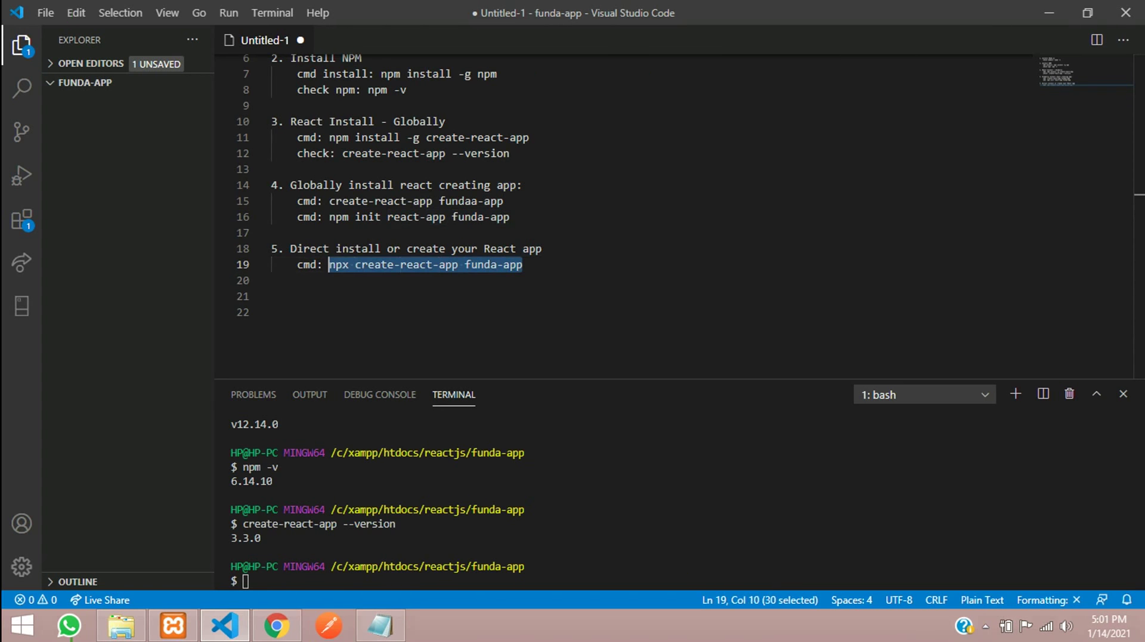
click(426, 507)
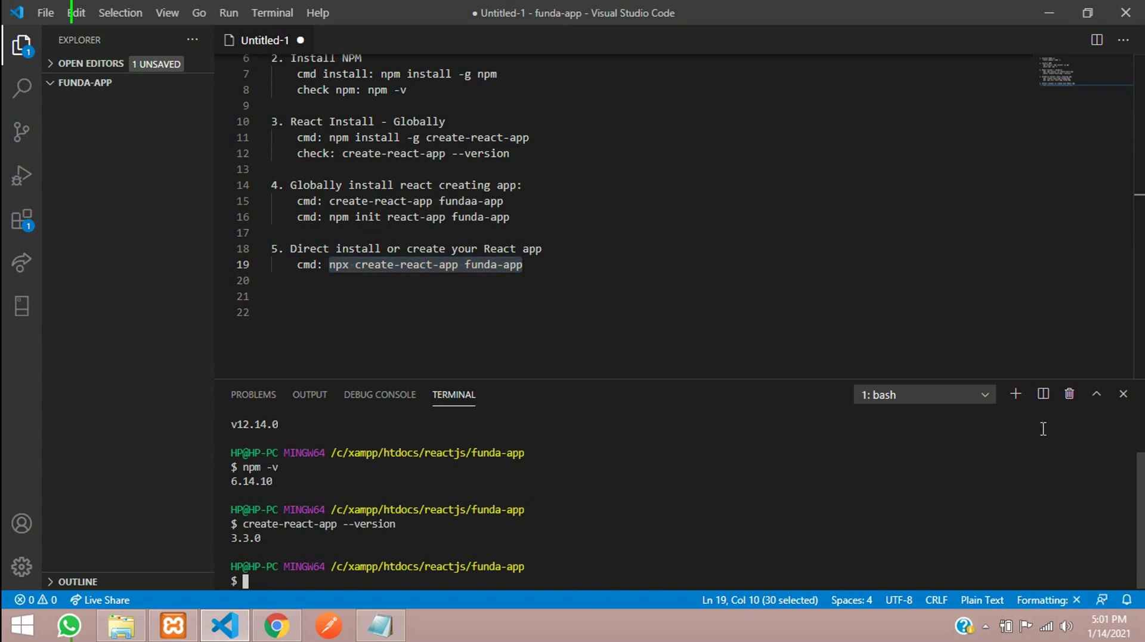
Clear the terminal, paste the create-react-app command, and trim off the app name.
text(clear)
key(Return)
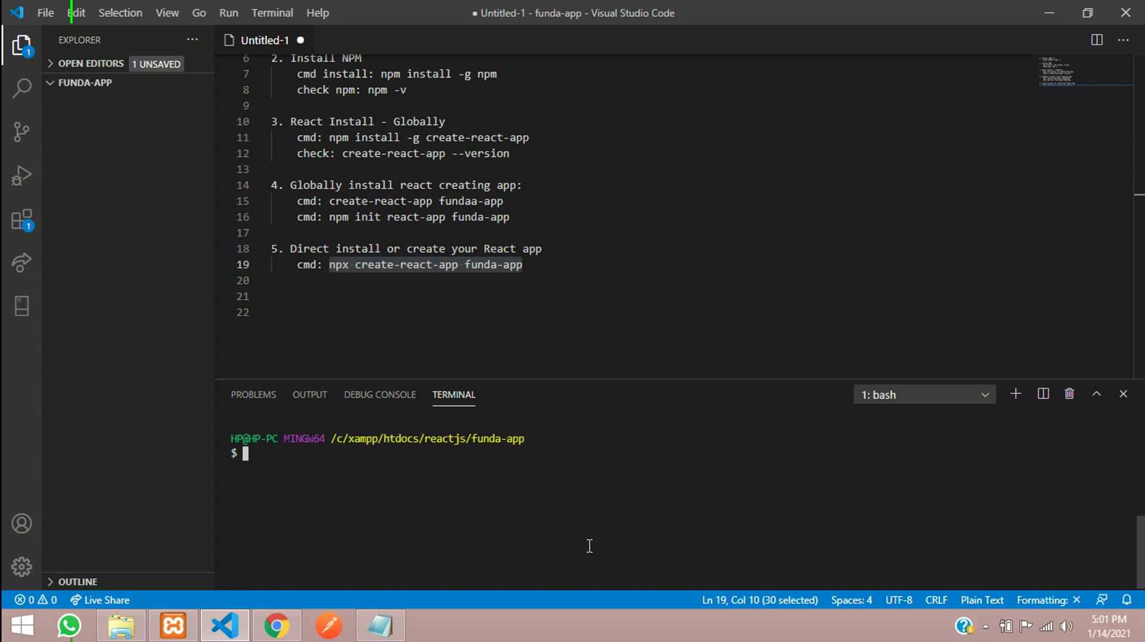
key(ctrl+v)
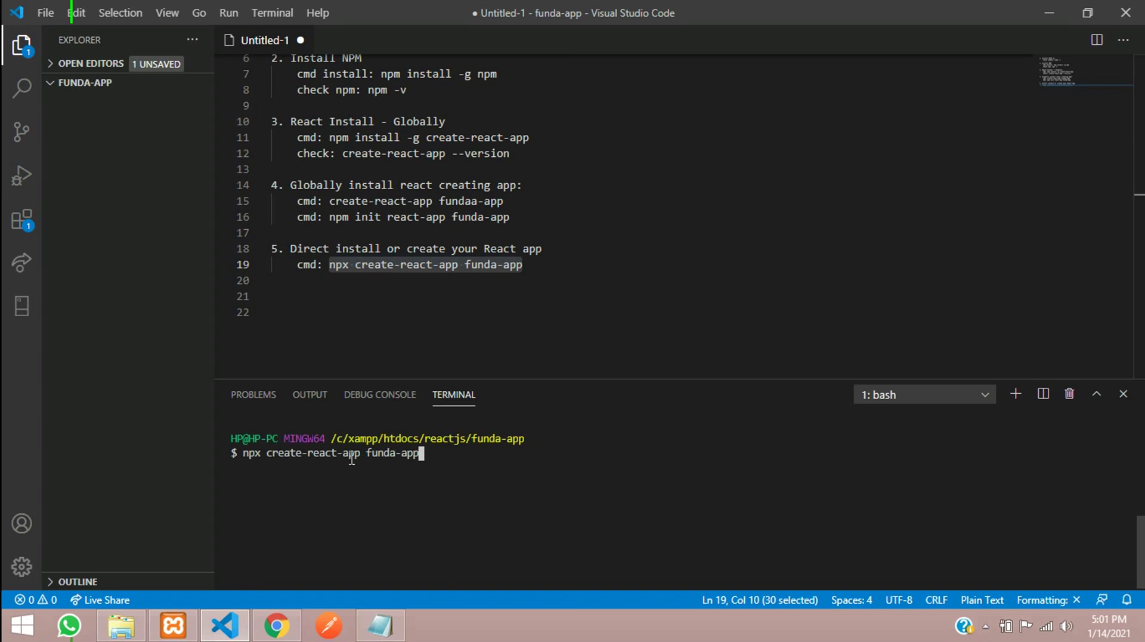
click(82, 96)
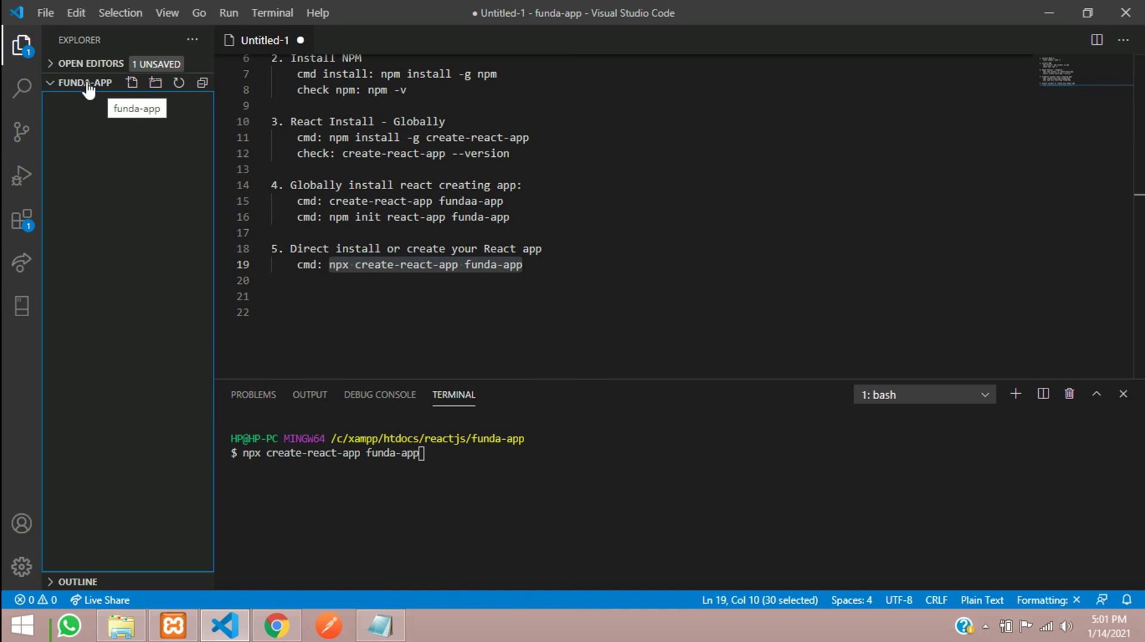
click(428, 466)
key(BackSpace)
key(BackSpace)
key(BackSpace)
key(BackSpace)
key(BackSpace)
key(BackSpace)
key(BackSpace)
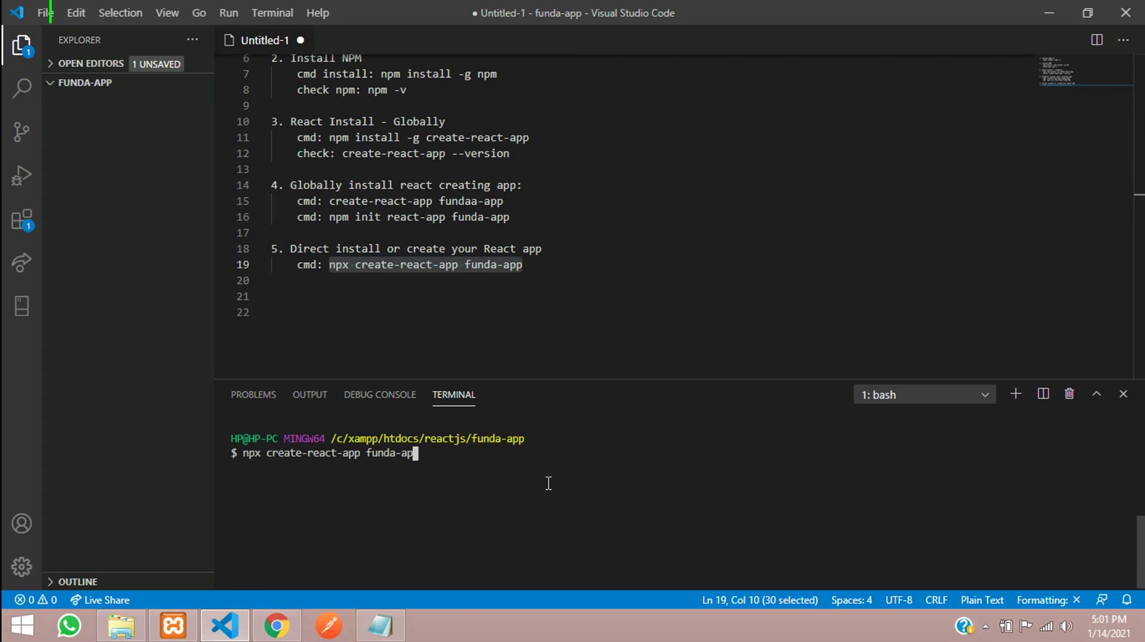
key(BackSpace)
click(579, 268)
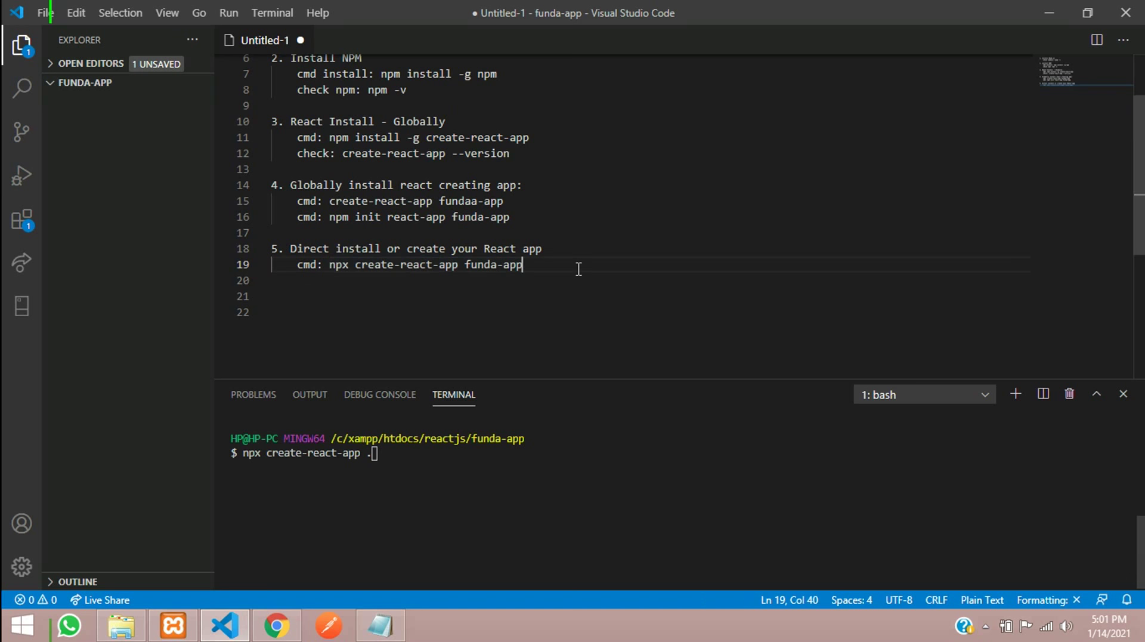
Add a line 20 'cmd: npx create-react-app .' with the app name removed.
key(Return)
text(c)
key(Escape)
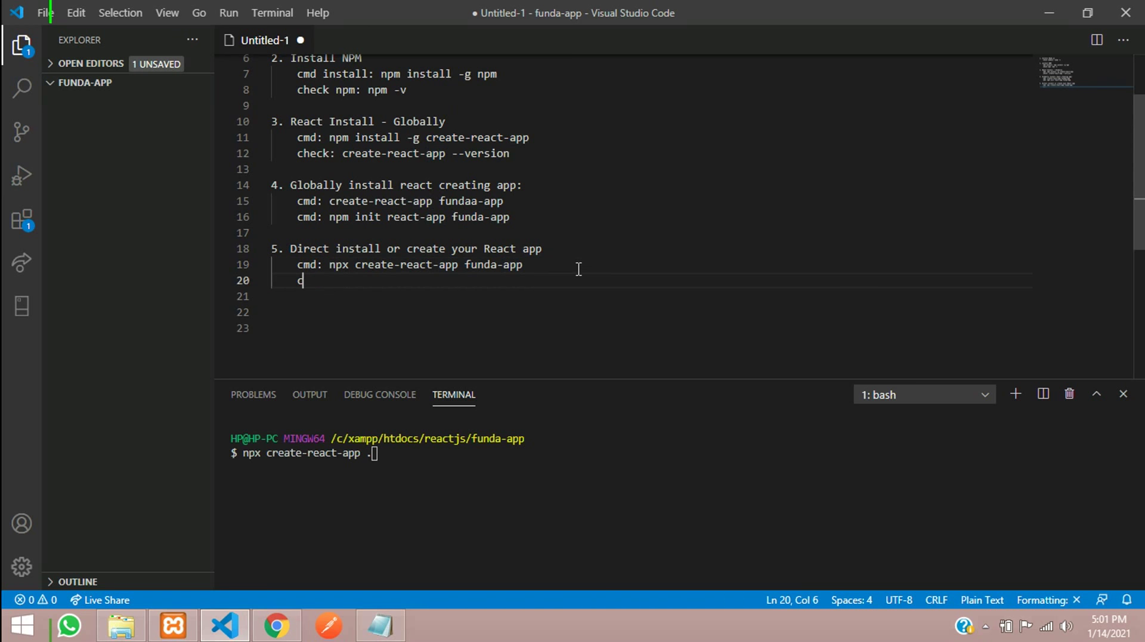
text(md:)
key(ctrl+v)
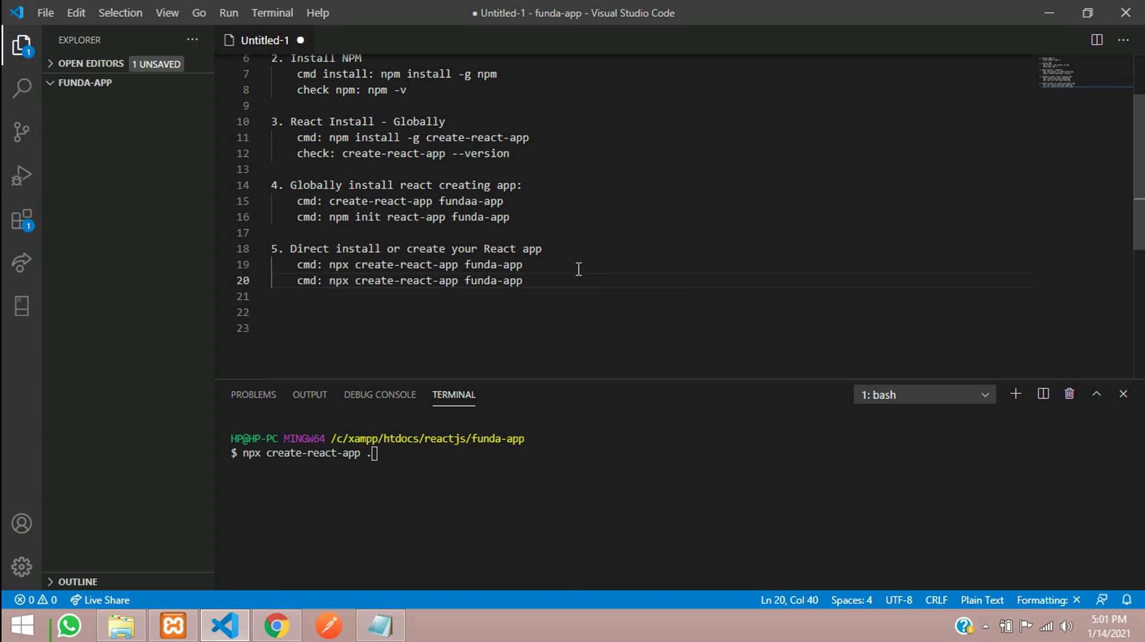
key(ctrl+shift+Left)
key(ctrl+shift+Left)
key(ctrl+shift+Left)
key(BackSpace)
Annotate it '(which creates into existing directory only)' and run the command in the terminal.
text((which crea)
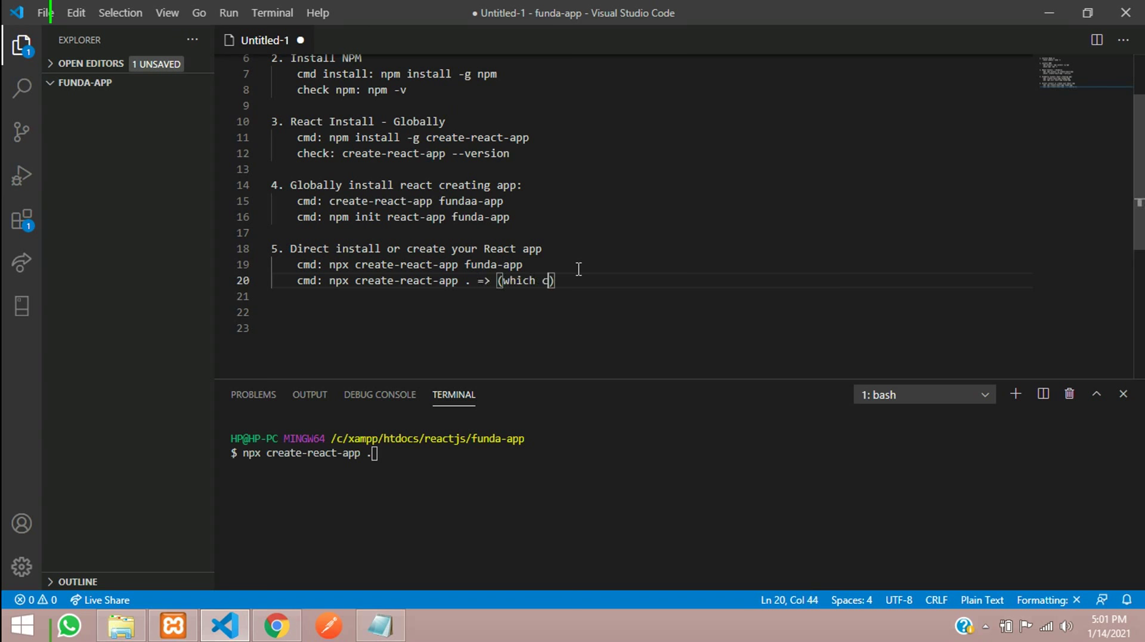
text(ted)
key(BackSpace)
key(BackSpace)
text(s )
text(into exist)
text(ing direc)
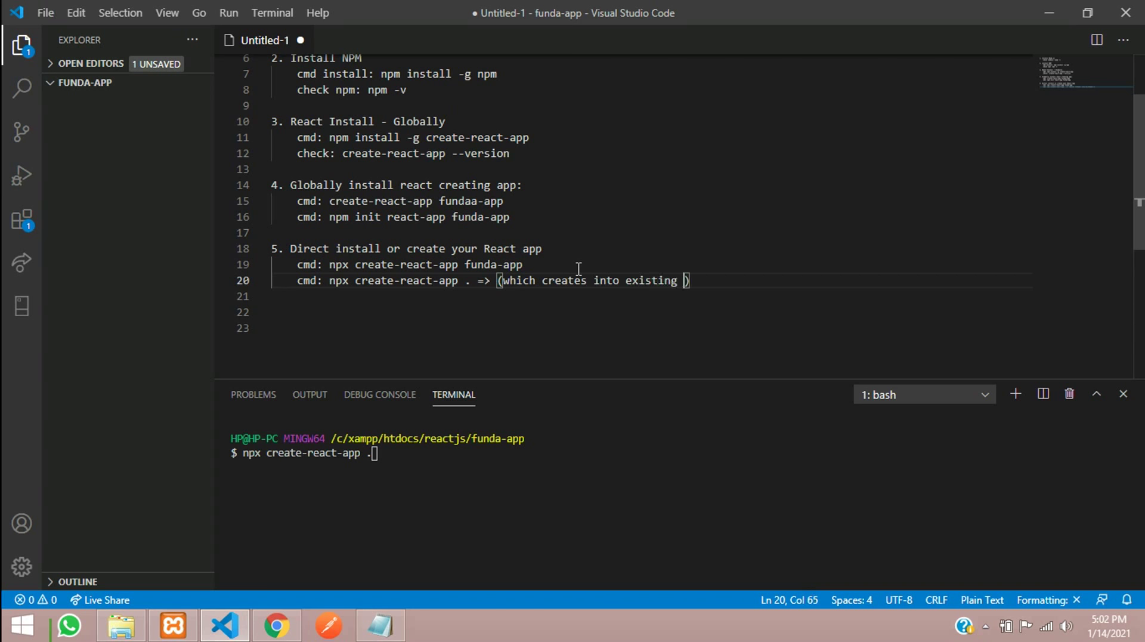
text(tory opnly)
key(Left)
key(Left)
key(BackSpace)
click(786, 290)
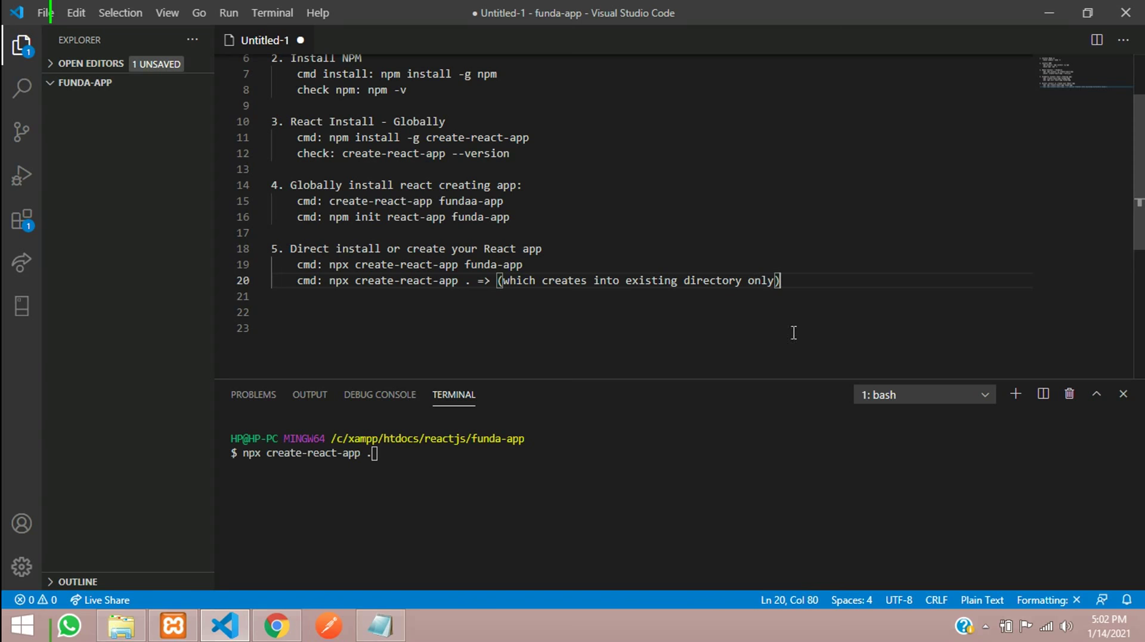
click(513, 461)
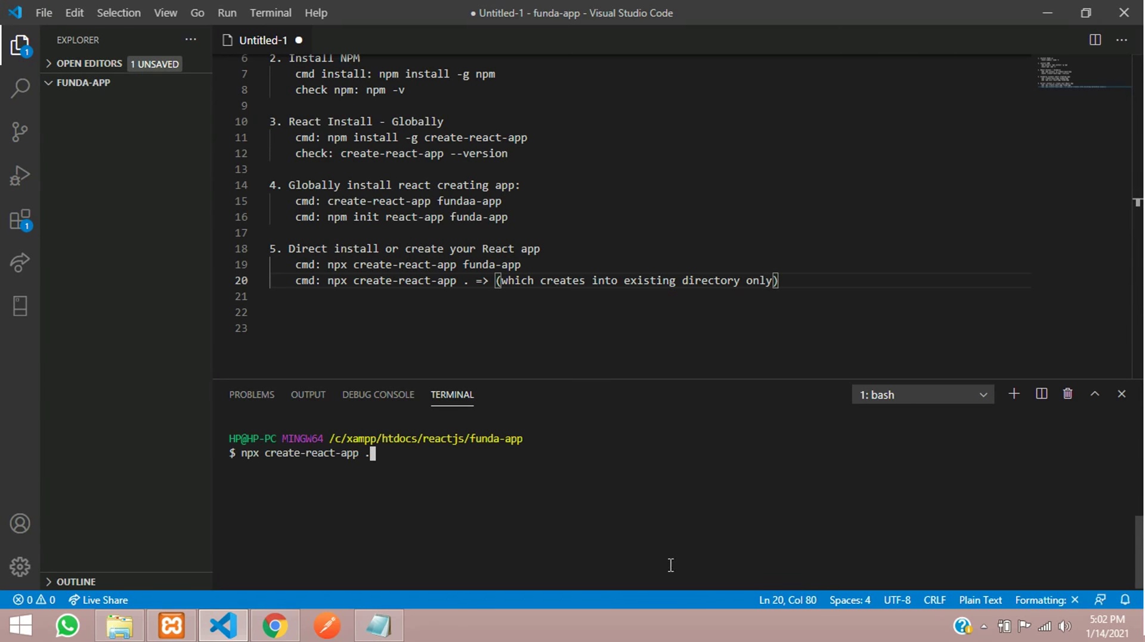
key(Return)
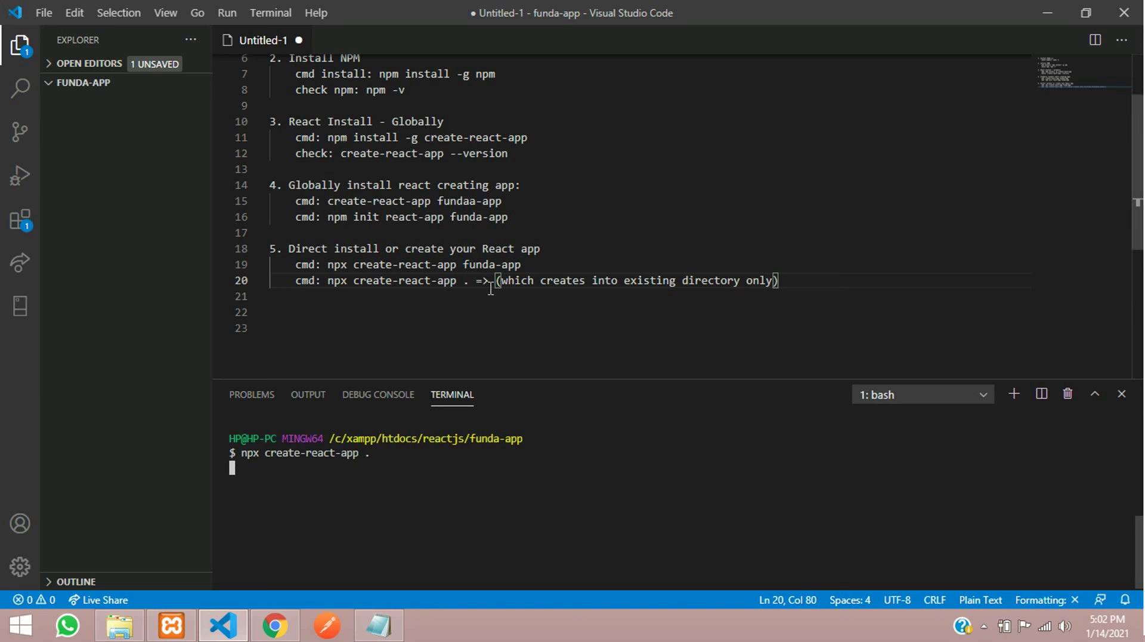
Restore the full setup notes with Ctrl+Z after they were selected and deleted.
scroll(477, 290, up, 1)
scroll(478, 291, up, 1)
scroll(471, 296, down, 1)
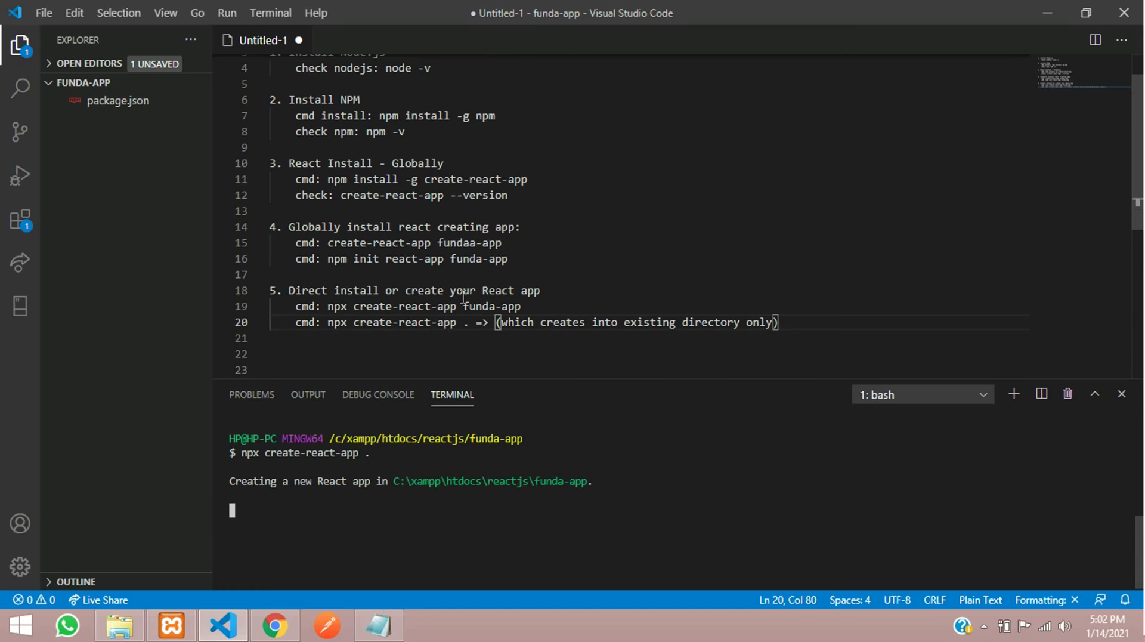
click(517, 307)
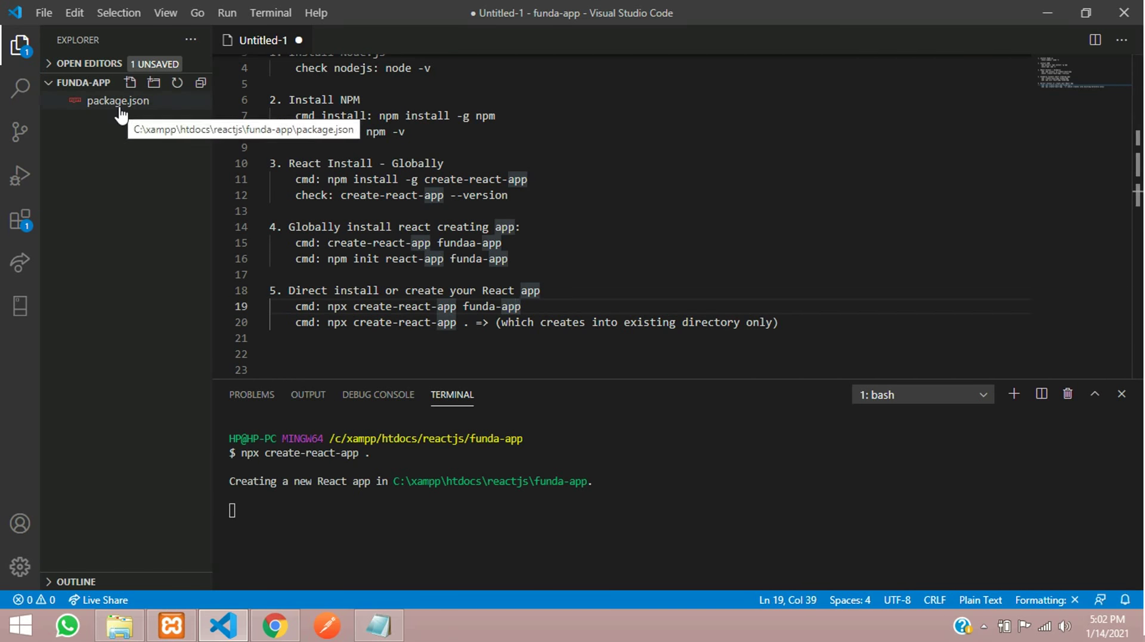
click(643, 263)
key(ctrl+a)
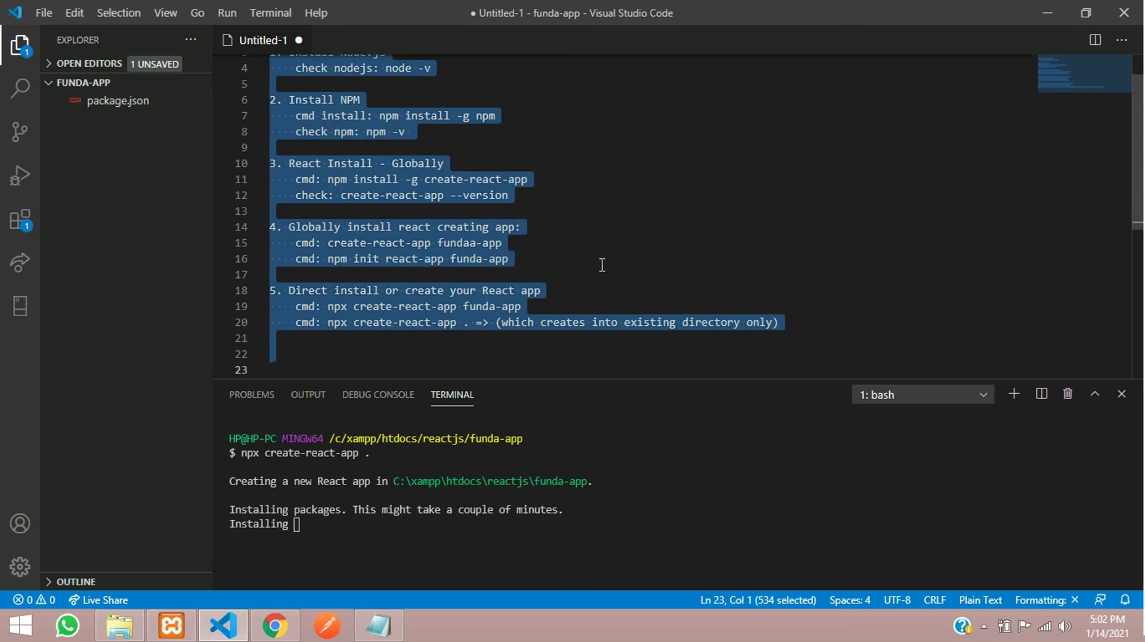
scroll(601, 275, up, 1)
key(BackSpace)
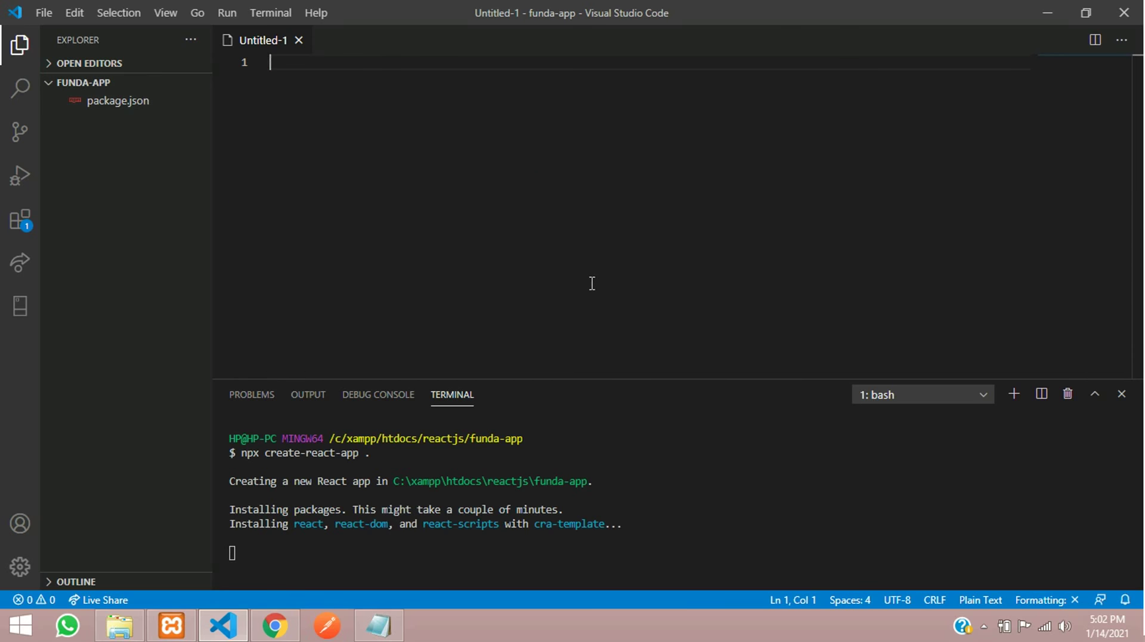
key(ctrl+z)
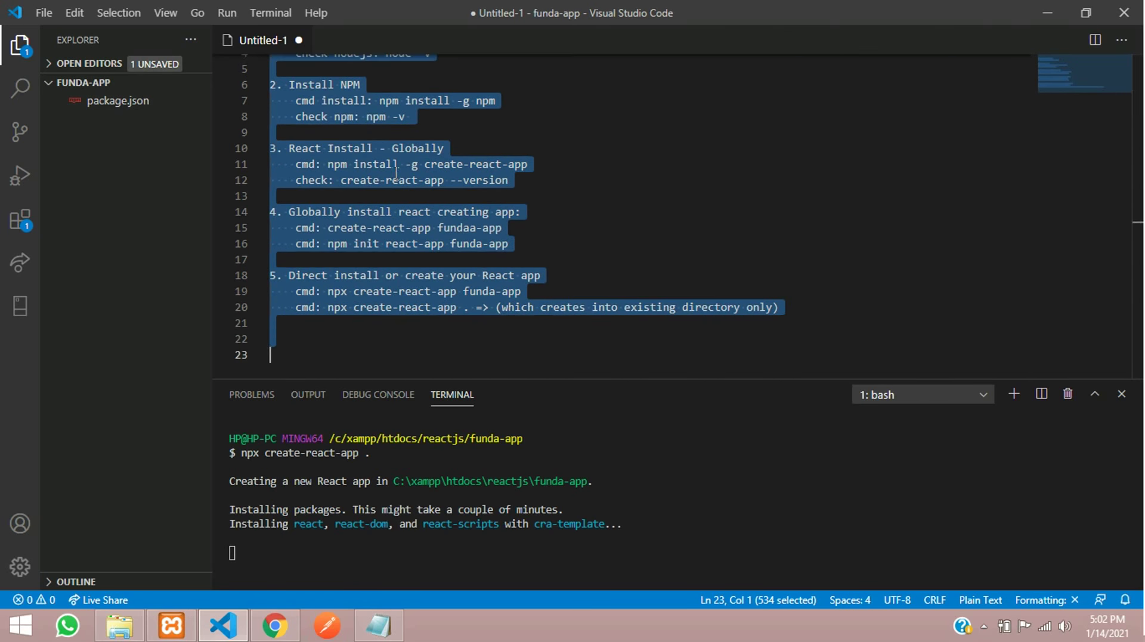
Delete the blank line 2 and start a new '6.' item on line 21.
scroll(478, 238, up, 2)
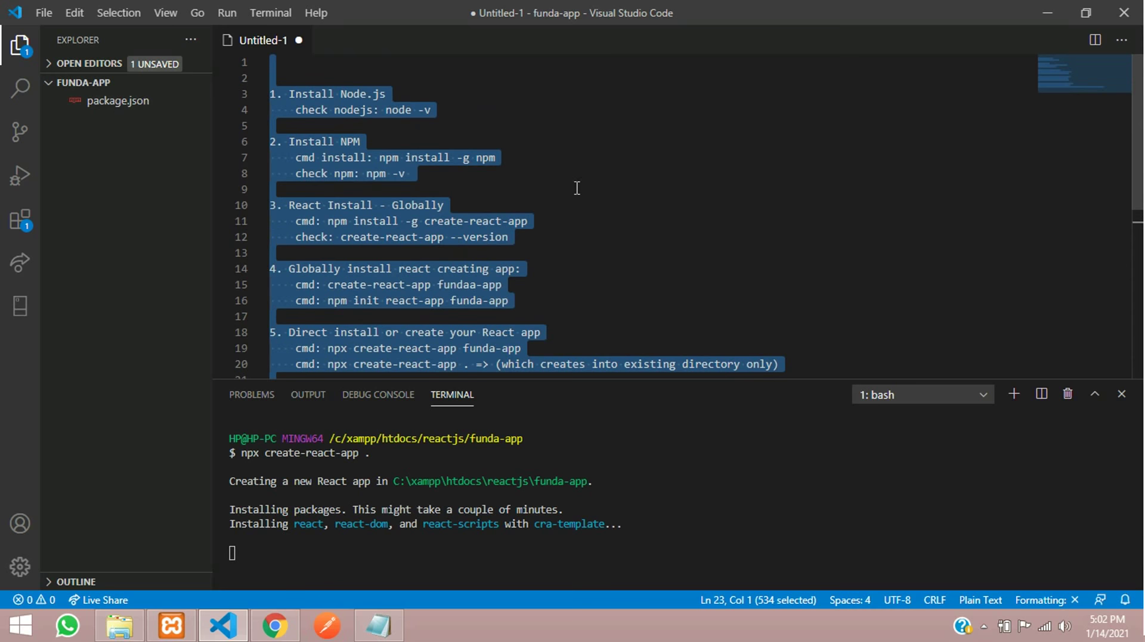
click(435, 79)
key(BackSpace)
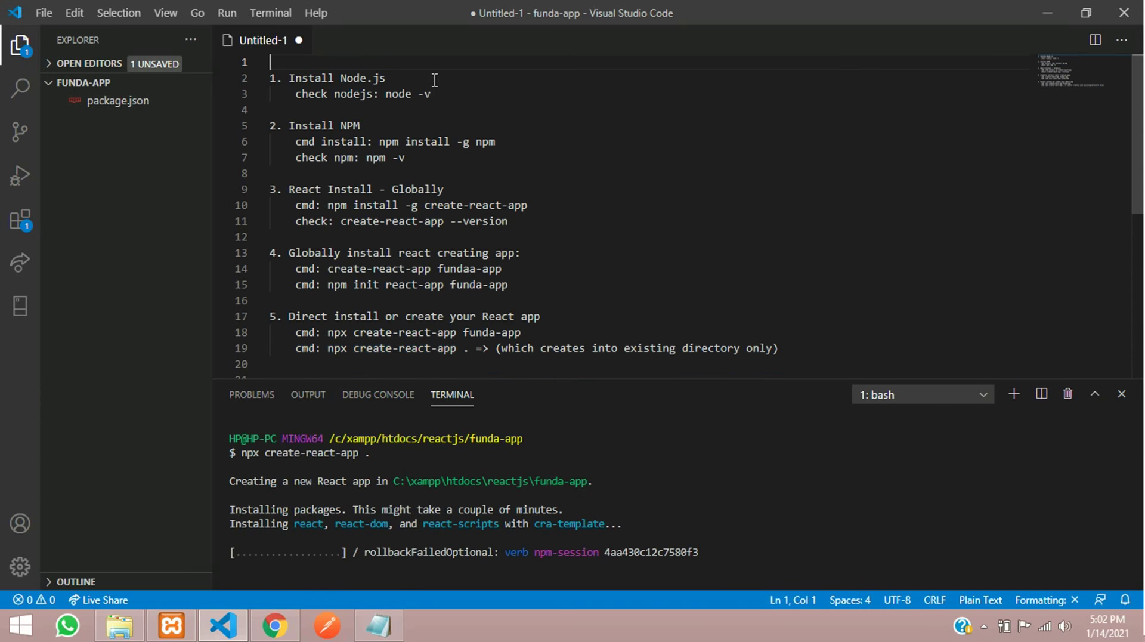
click(825, 352)
drag(826, 351, 342, 79)
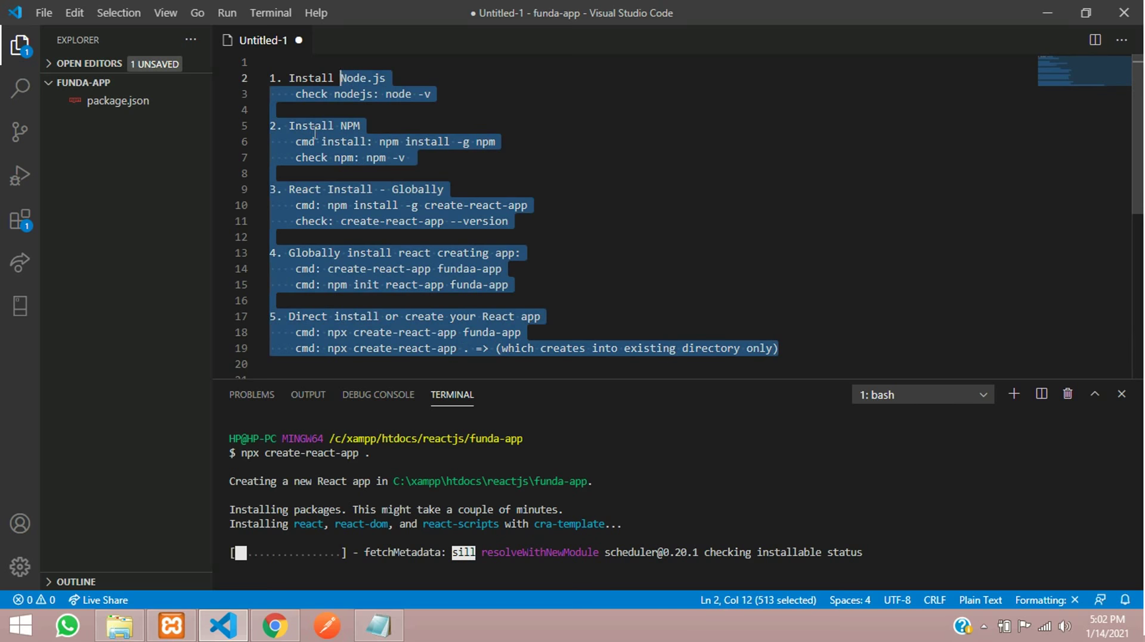
scroll(431, 174, down, 3)
click(611, 259)
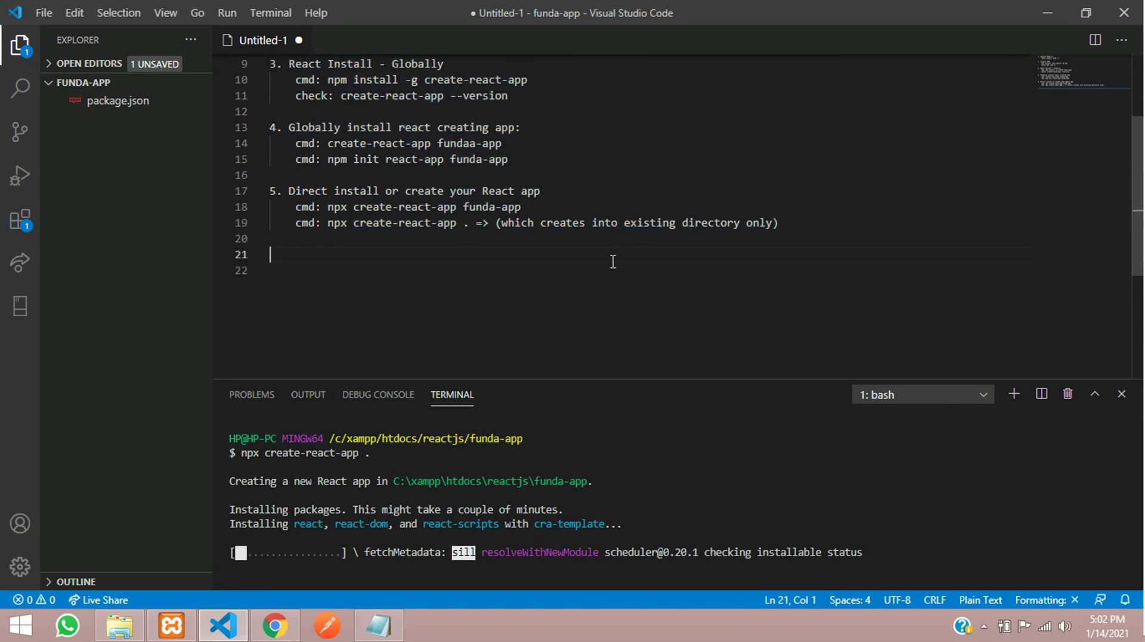
scroll(548, 273, up, 2)
text(6.)
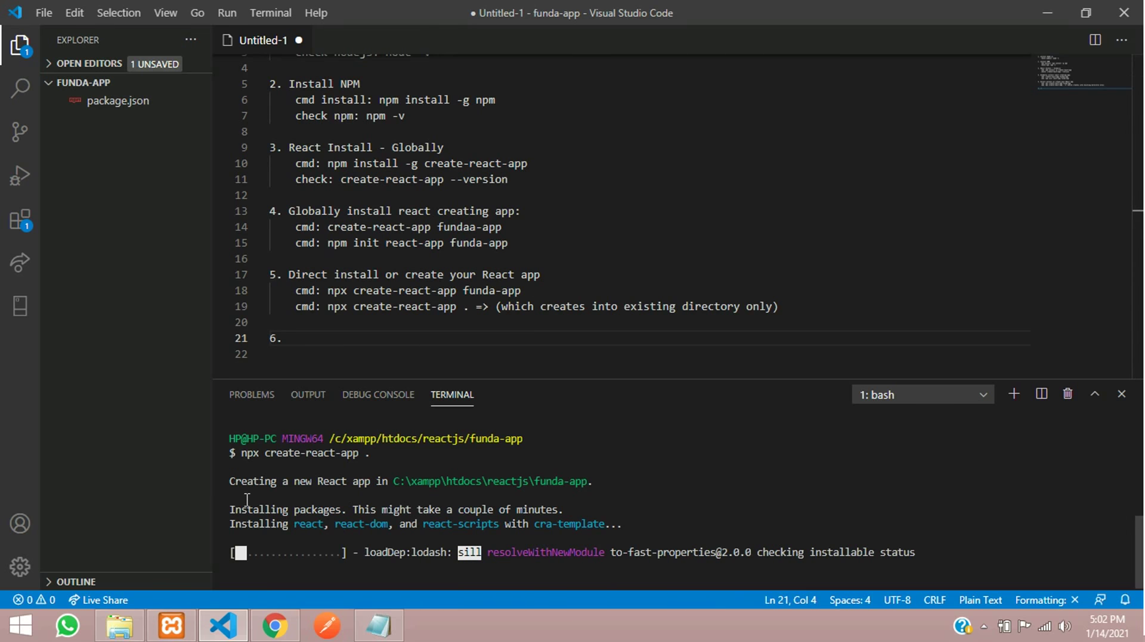
Highlight the terminal's creating-app and couple-of-minutes messages, then switch to Chrome.
drag(241, 483, 386, 531)
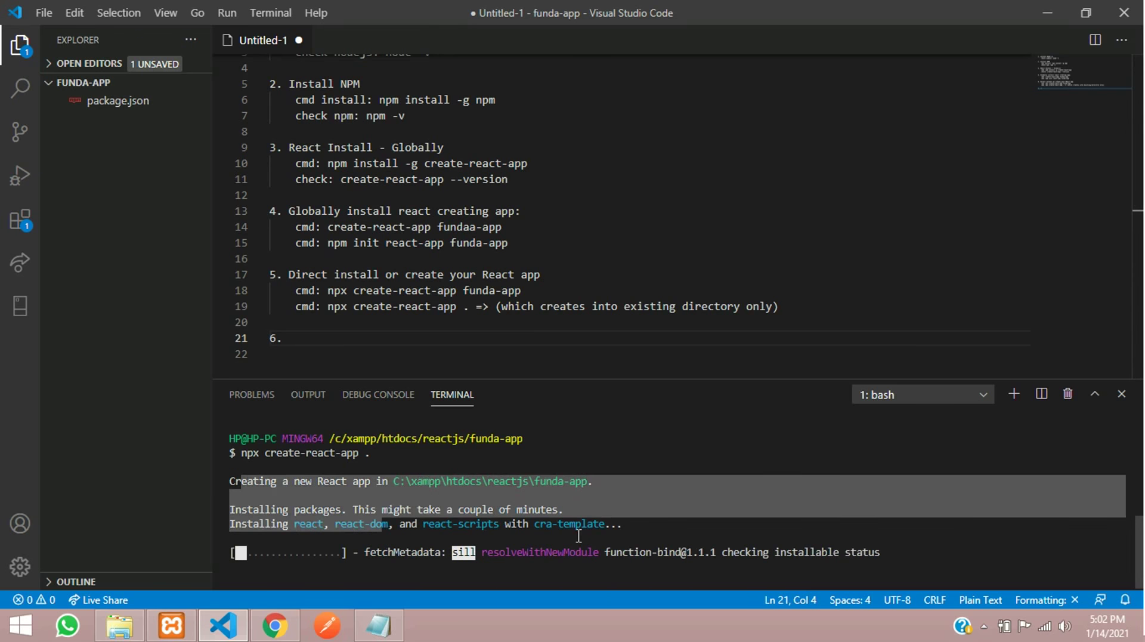
click(603, 534)
drag(352, 510, 564, 507)
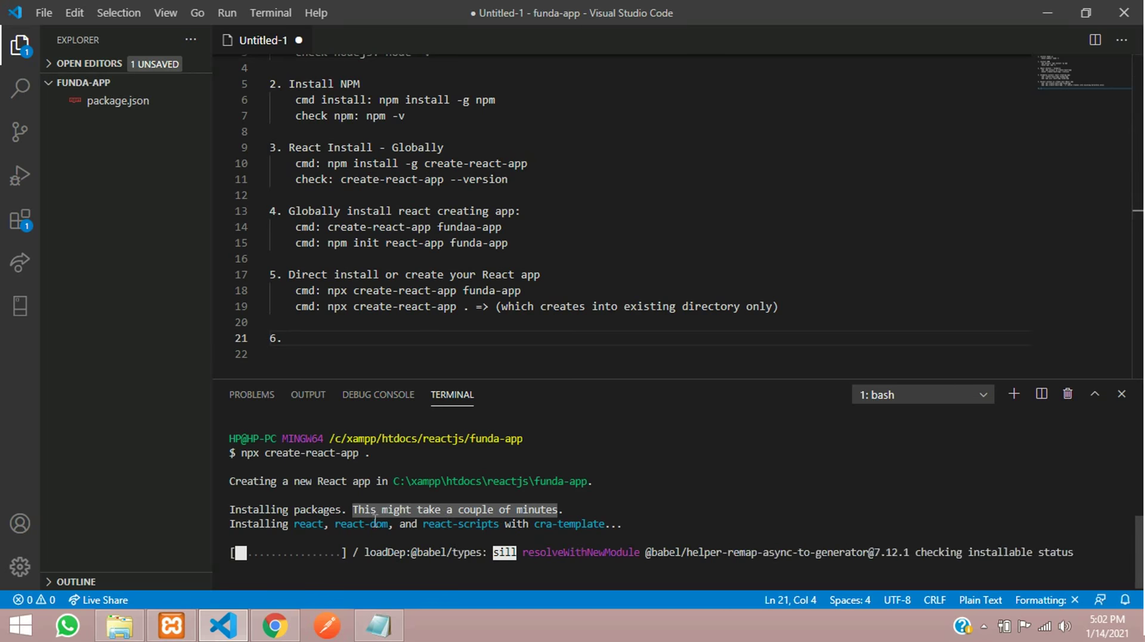
click(275, 626)
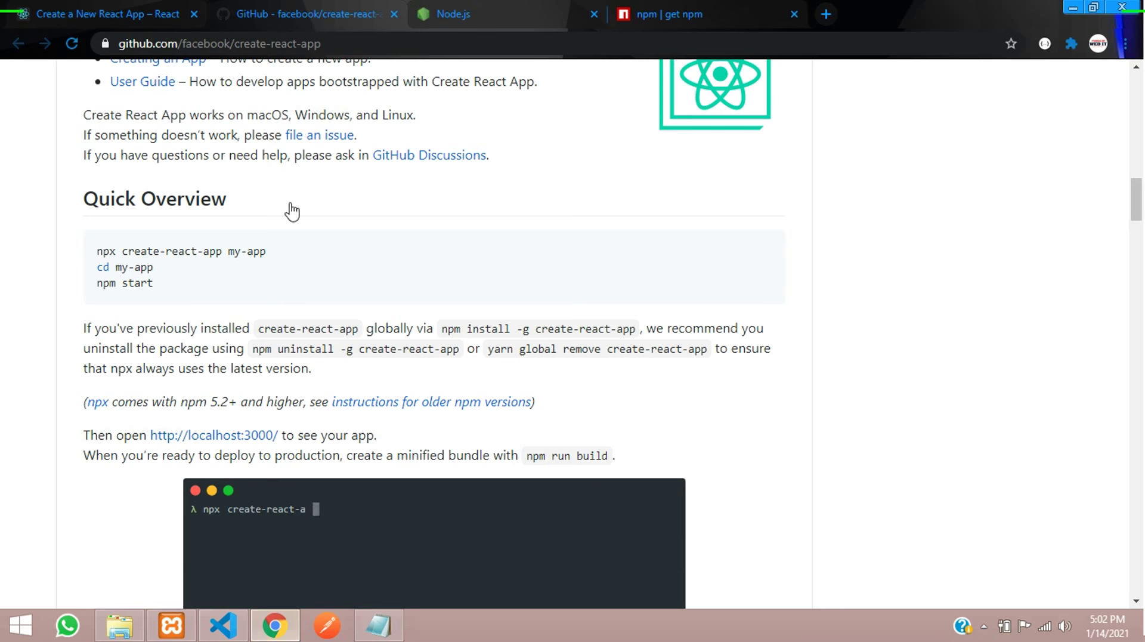
Return to Visual Studio Code after reading the create-react-app Quick Overview.
click(224, 626)
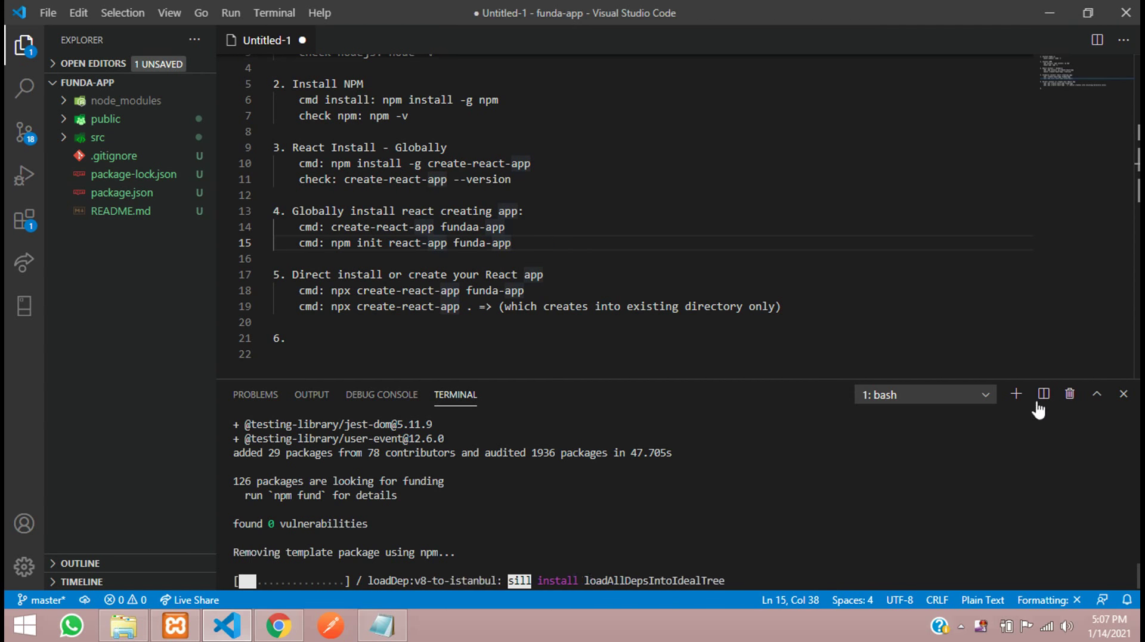
Maximize the terminal, scroll the output and highlight the 'Created funda-app' success message.
click(1097, 395)
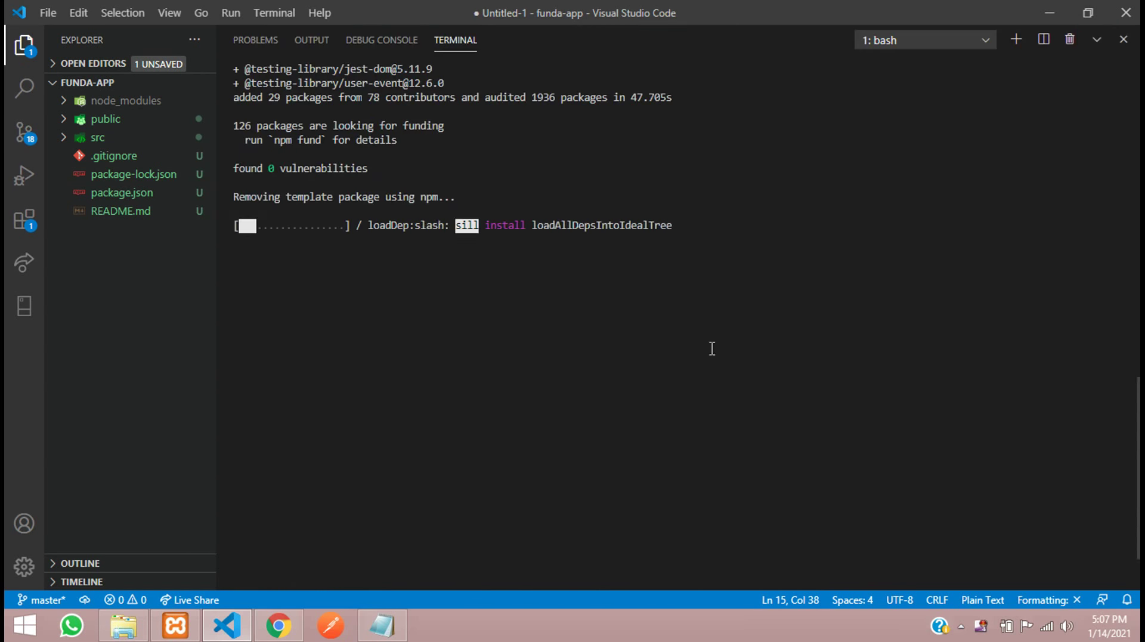
scroll(711, 347, up, 15)
scroll(602, 358, up, 2)
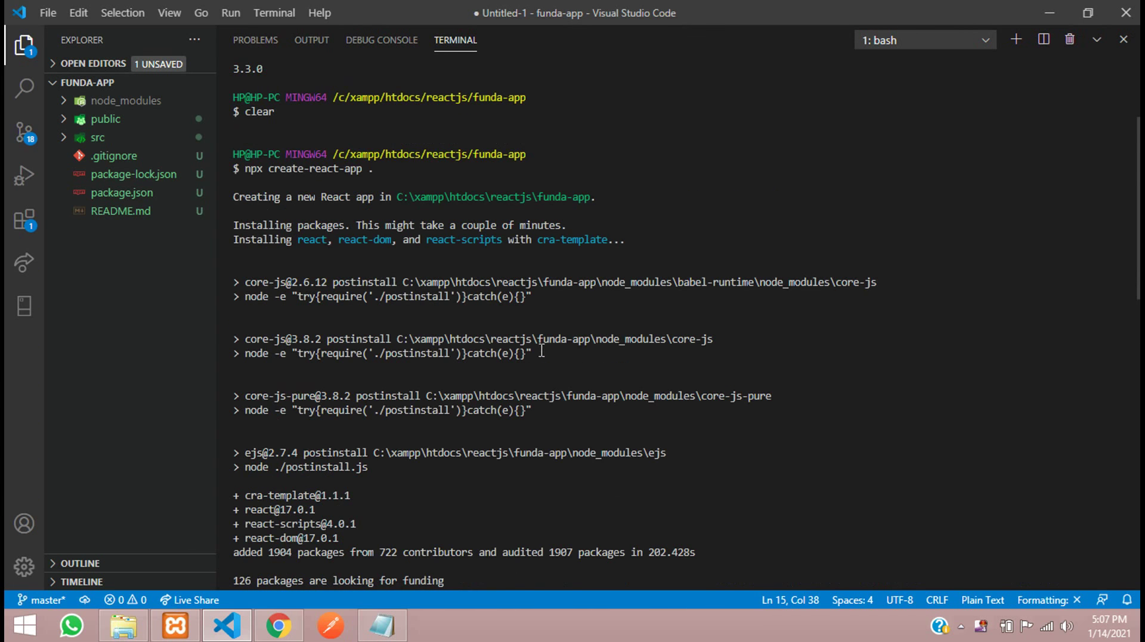
scroll(357, 318, down, 15)
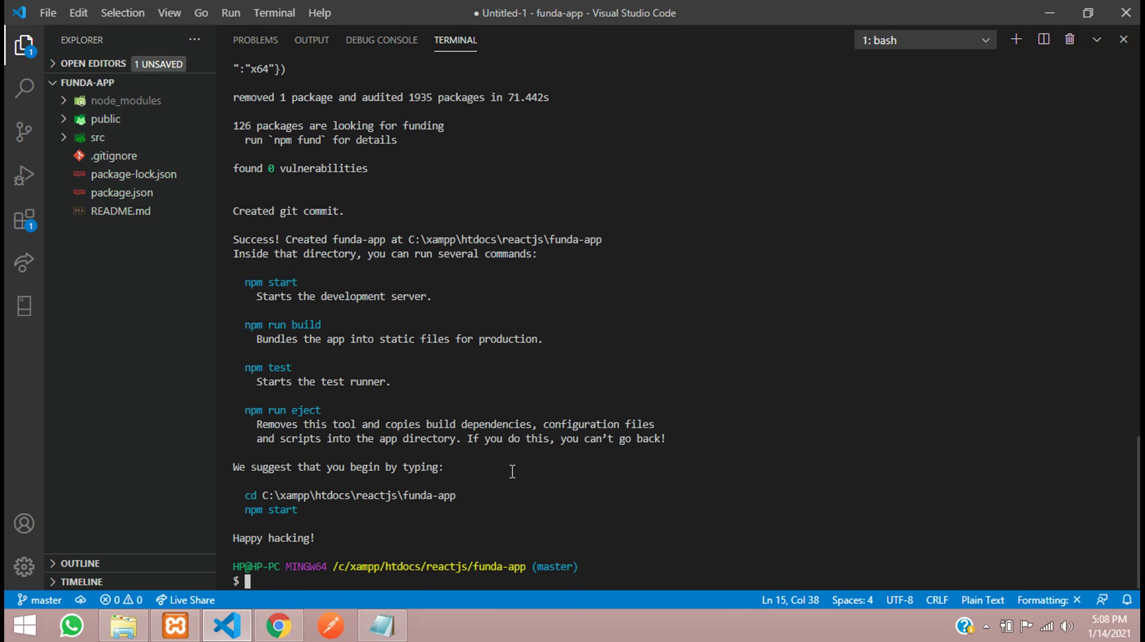
scroll(467, 373, up, 5)
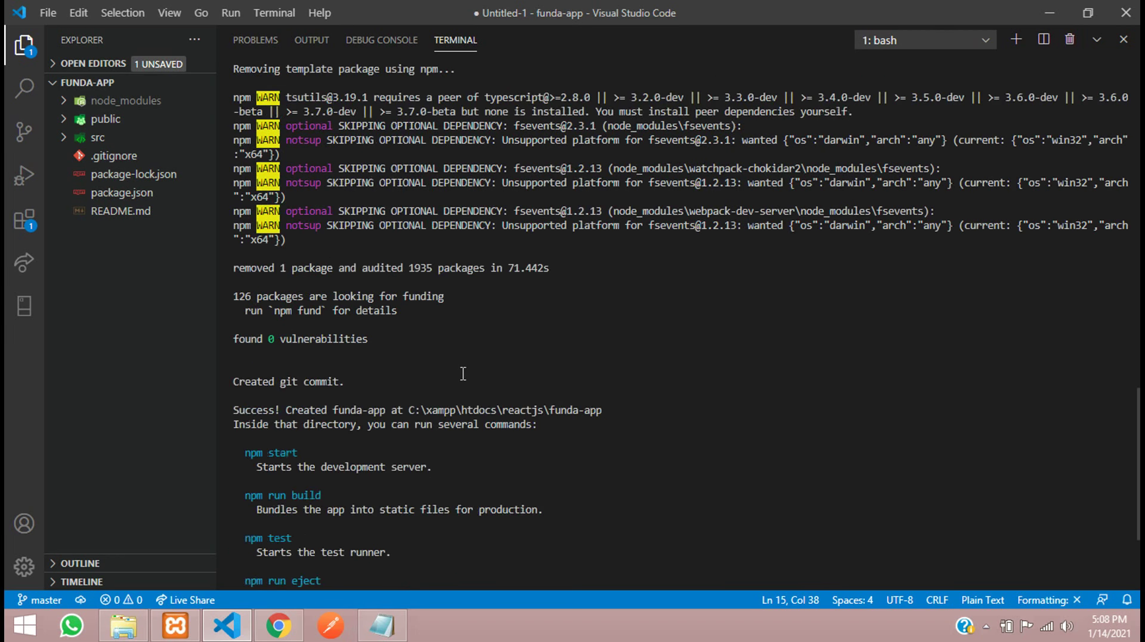
scroll(371, 382, down, 5)
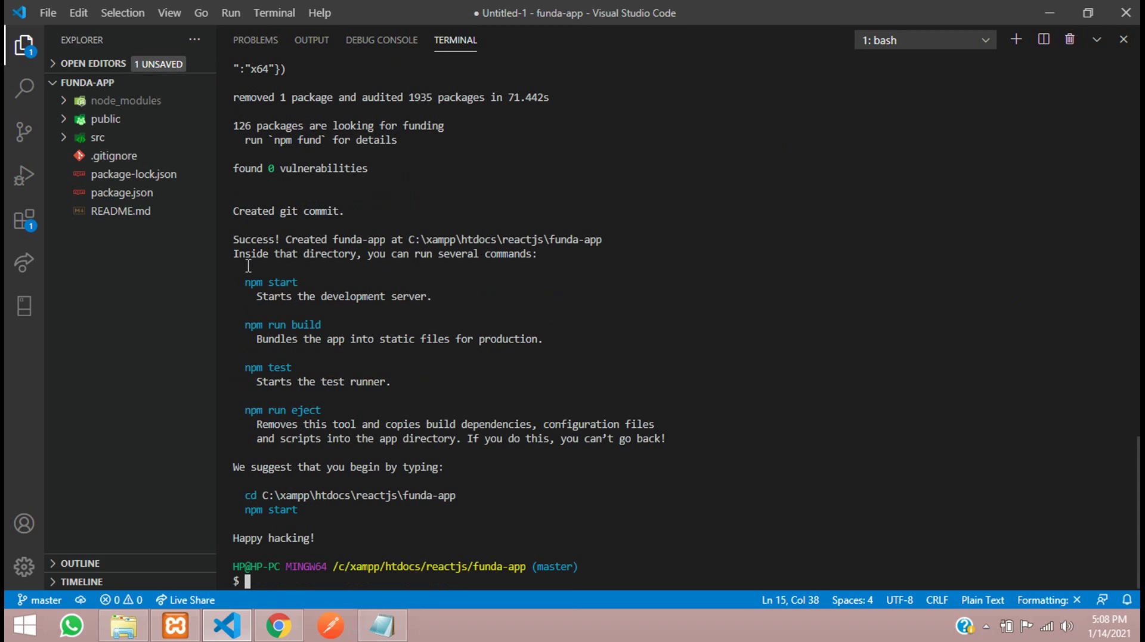
drag(287, 239, 377, 241)
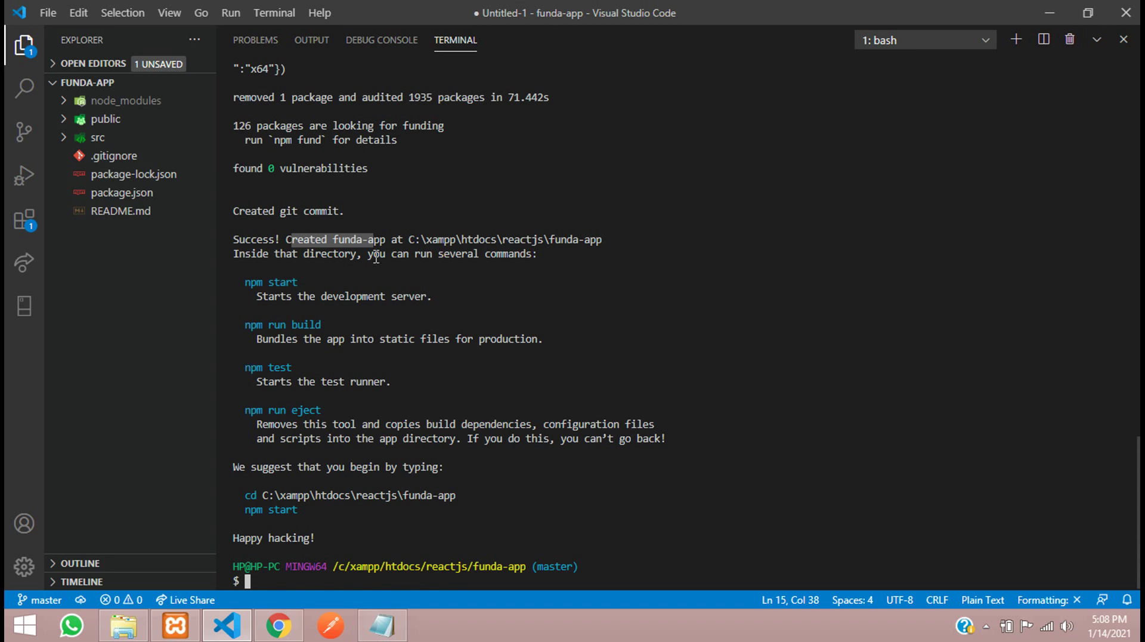
drag(391, 254, 497, 251)
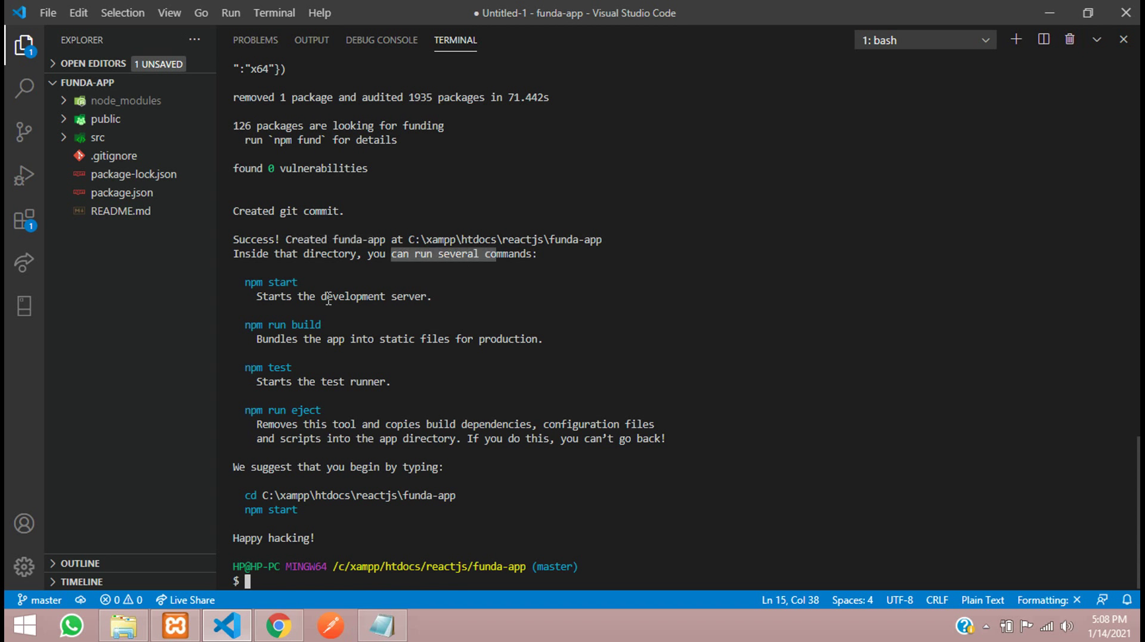
Highlight npm start, npm run build, npm test and npm run eject, then restore the panel.
drag(247, 285, 297, 284)
key(ctrl+c)
drag(256, 327, 349, 327)
drag(269, 368, 333, 368)
drag(269, 410, 344, 411)
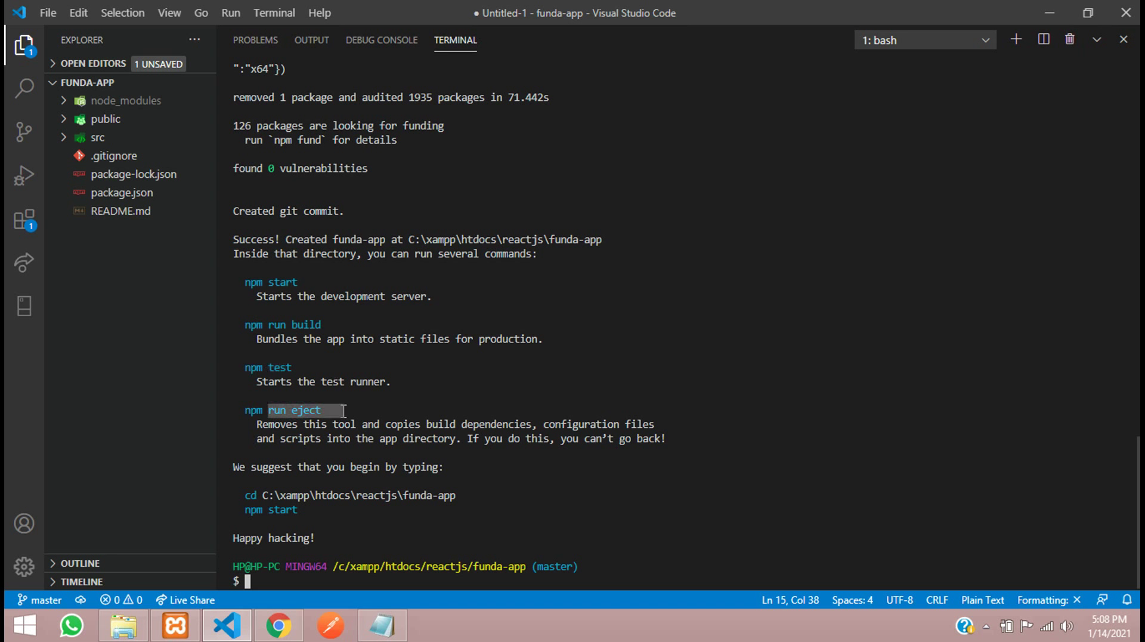
click(325, 522)
drag(245, 281, 287, 281)
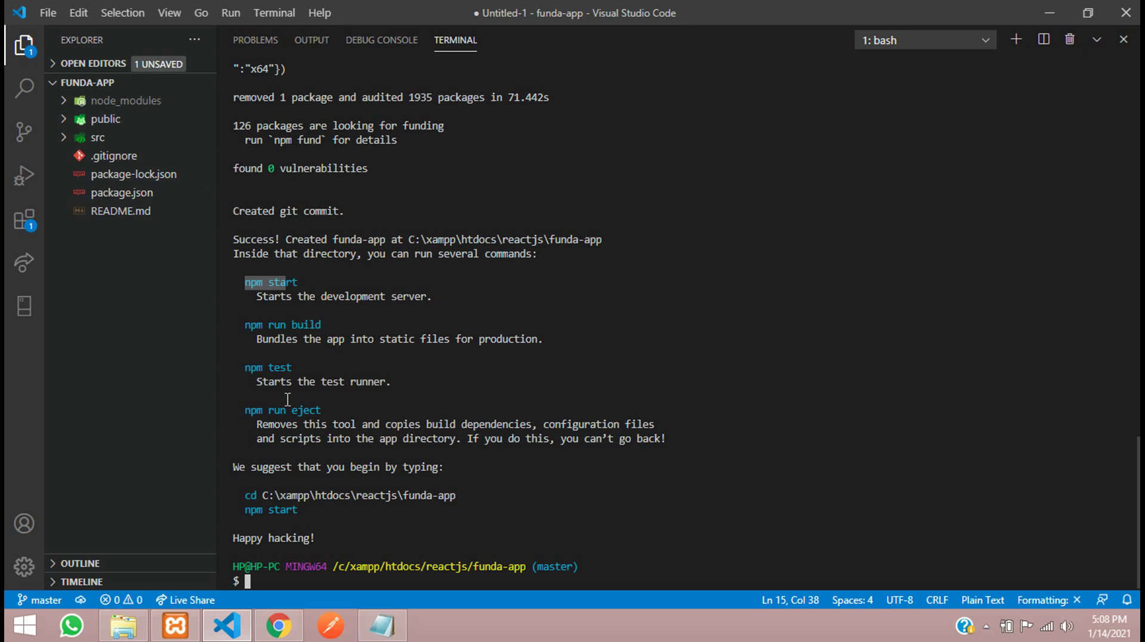
mouse_move(251, 284)
mouse_down()
mouse_move(297, 283)
mouse_move(253, 280)
mouse_up()
click(413, 327)
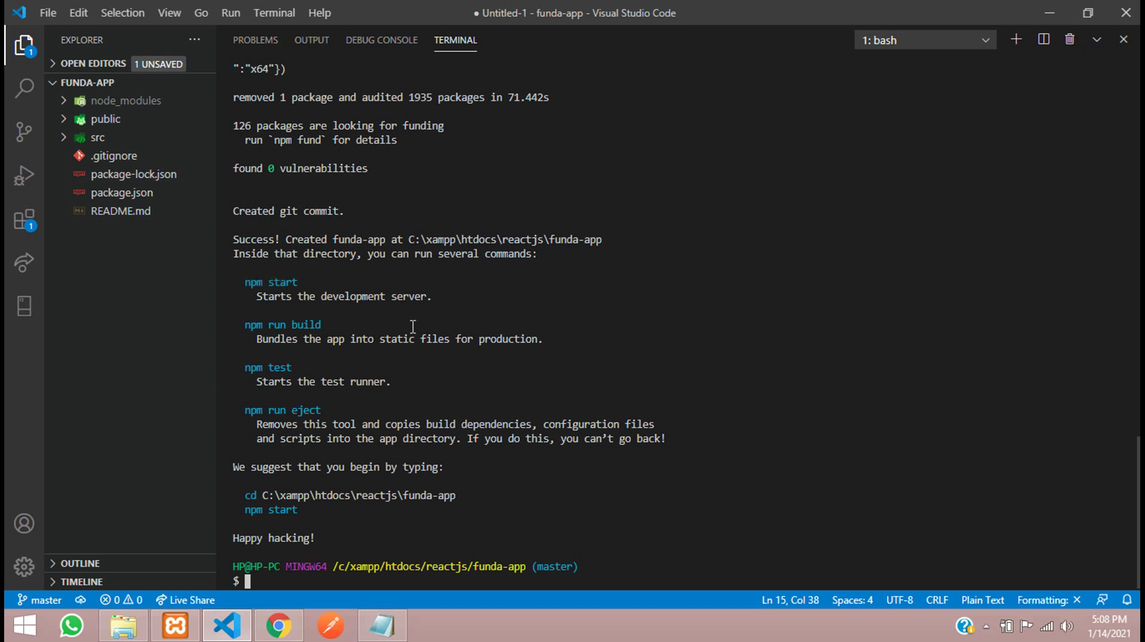
click(1097, 40)
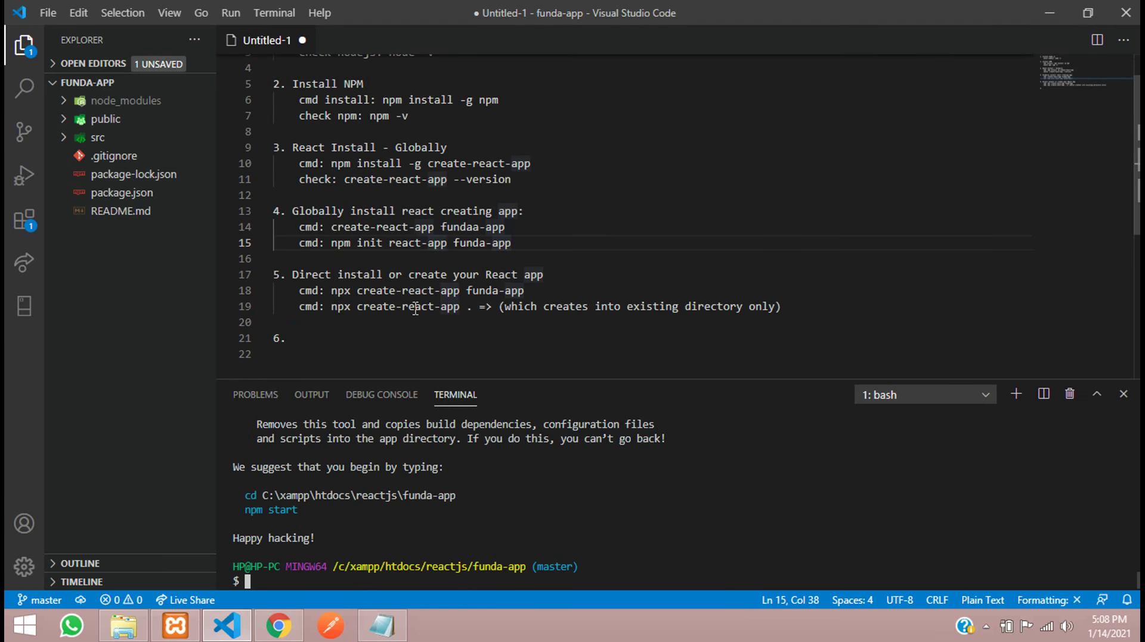
Write step 6 as 'run the react app' with an indented 'cmd: npm start' line, then select 'npm start'.
click(402, 340)
scroll(418, 331, down, 2)
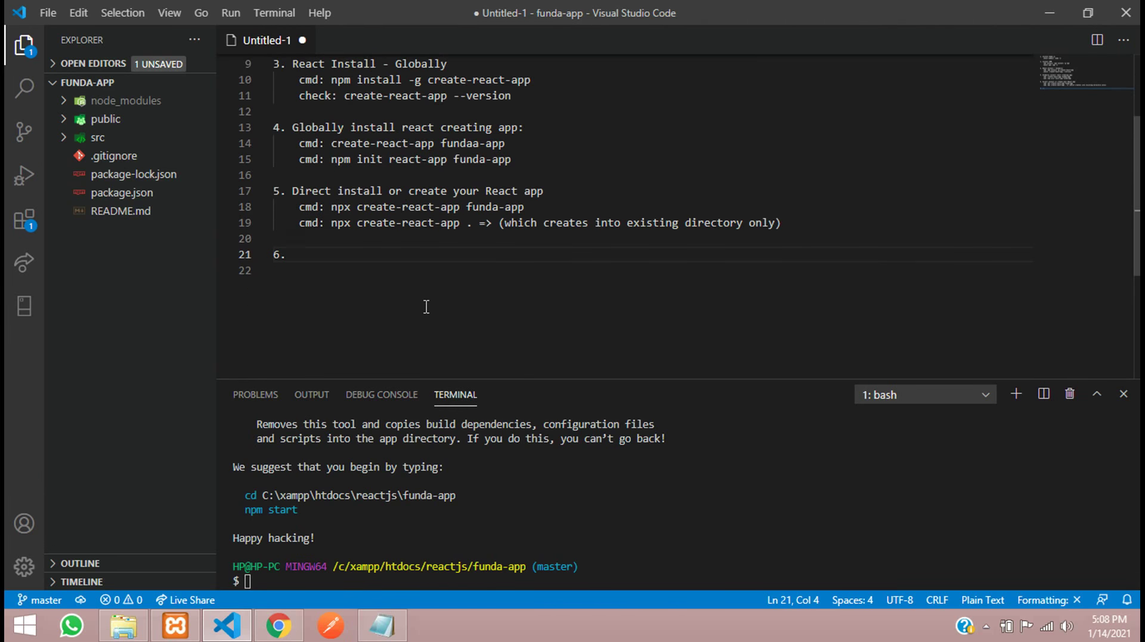
text(run the react app)
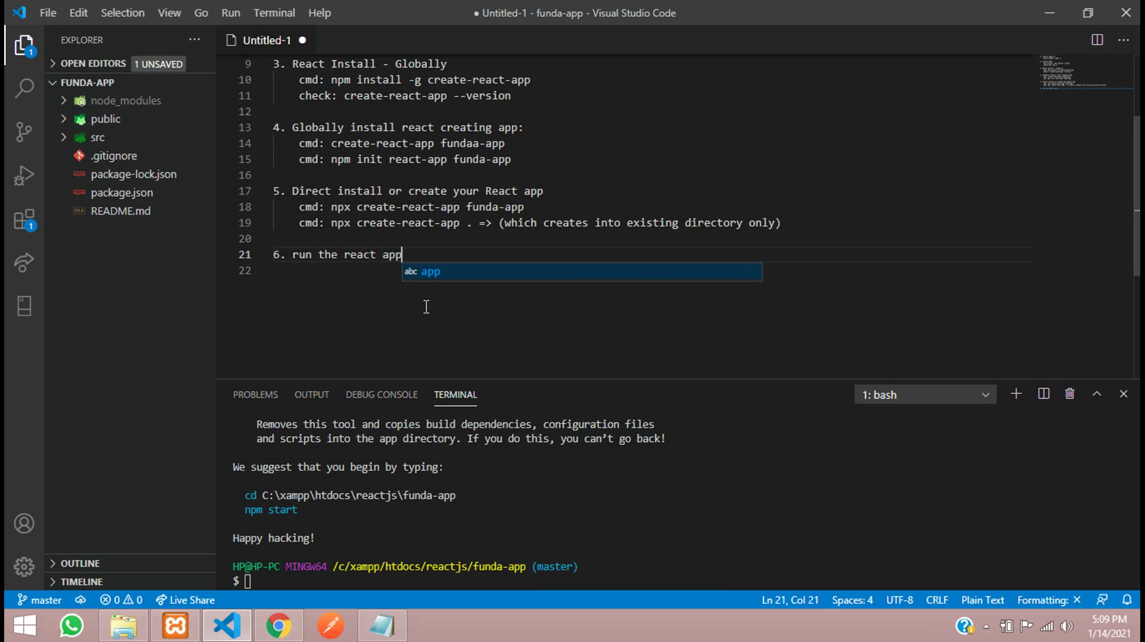
key(Escape)
key(Return)
key(Tab)
text(cmd: )
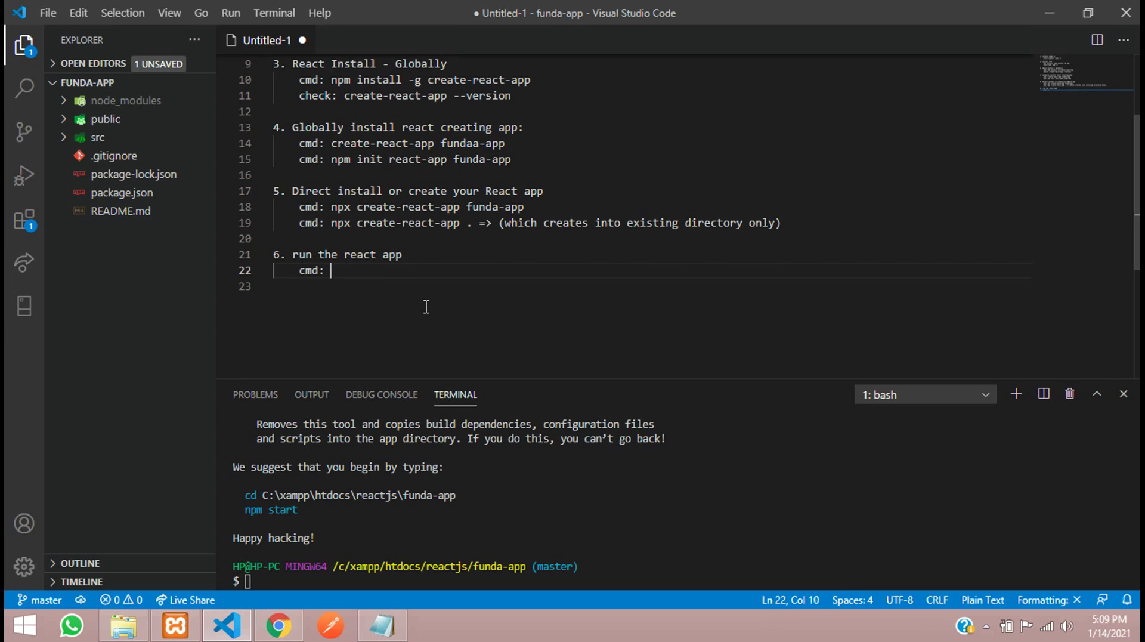
text(n)
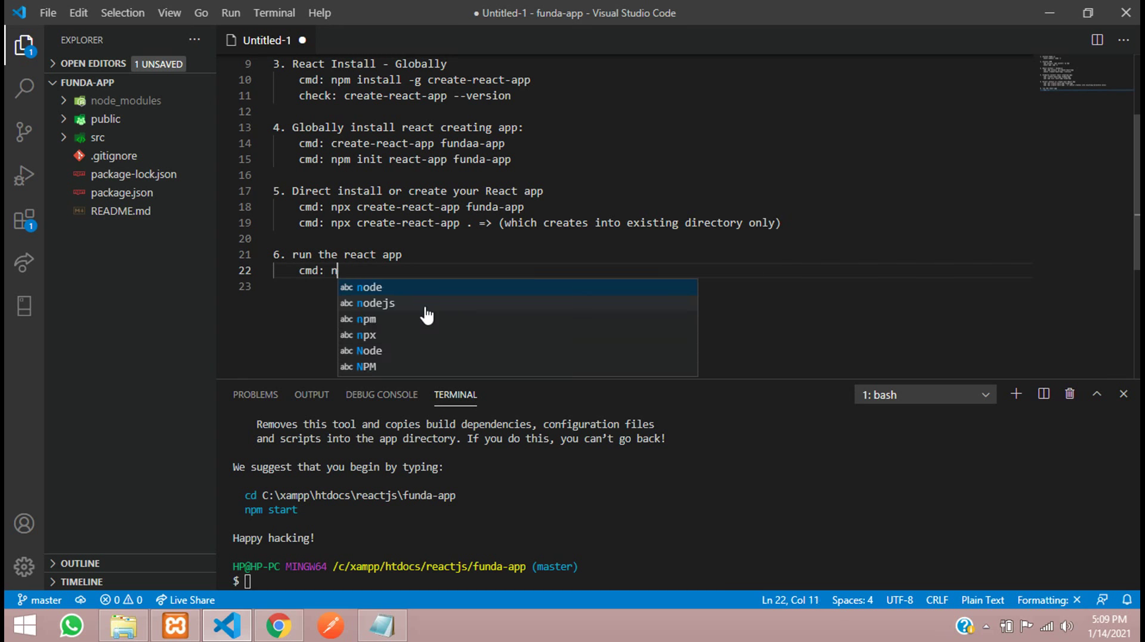
text(ppm)
key(BackSpace)
key(BackSpace)
key(BackSpace)
text(m start)
drag(331, 270, 410, 278)
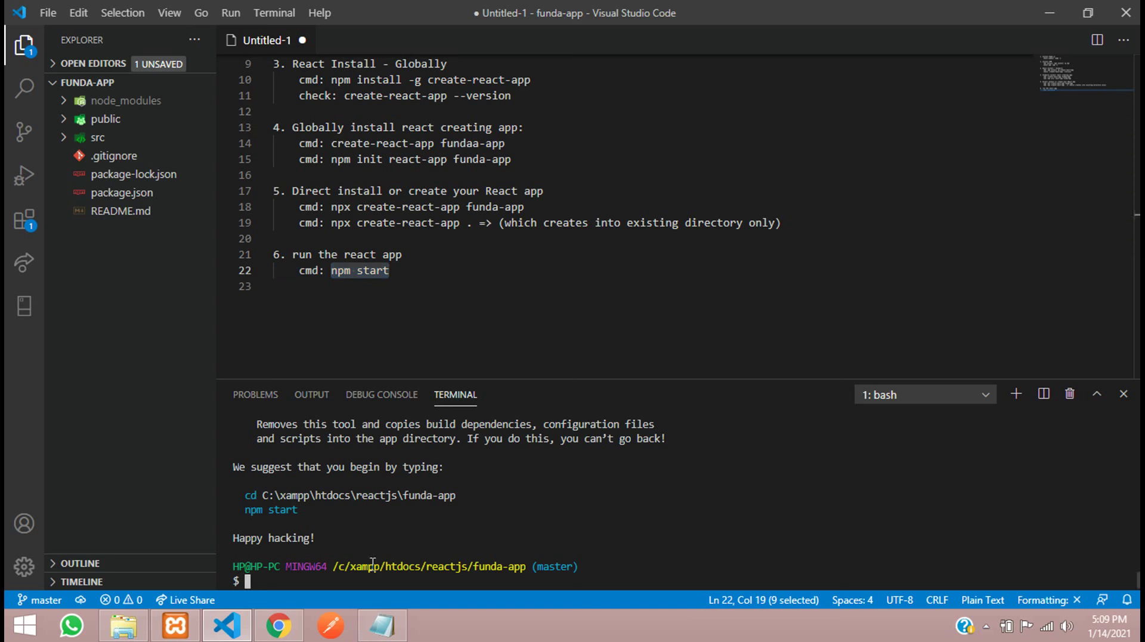
Paste npm start at the funda-app terminal prompt and run it.
key(ctrl+v)
key(Return)
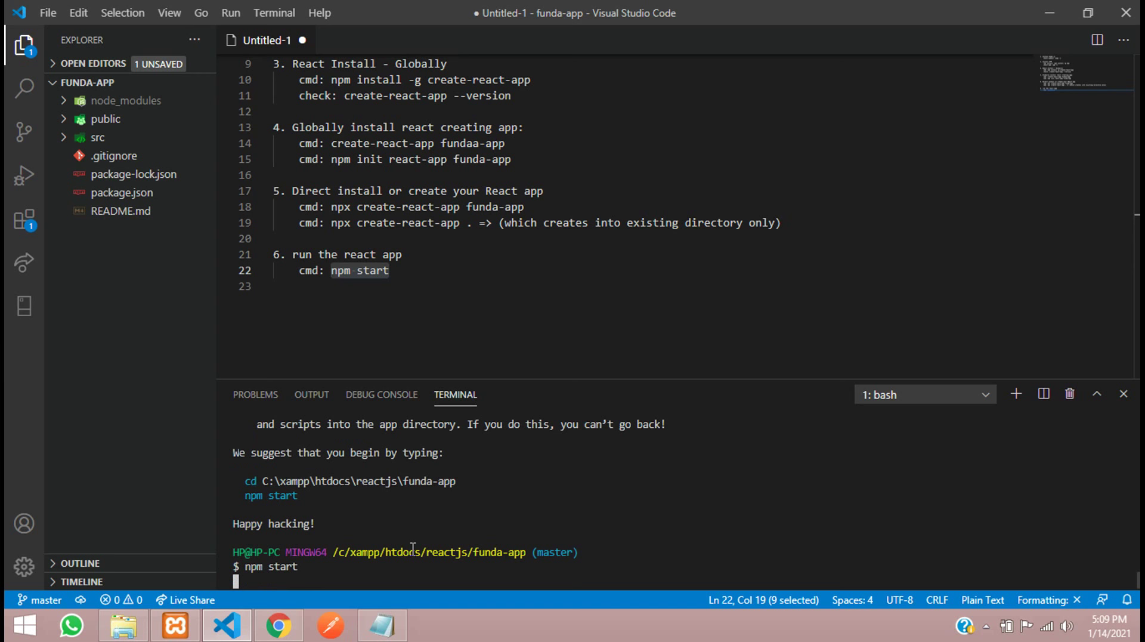